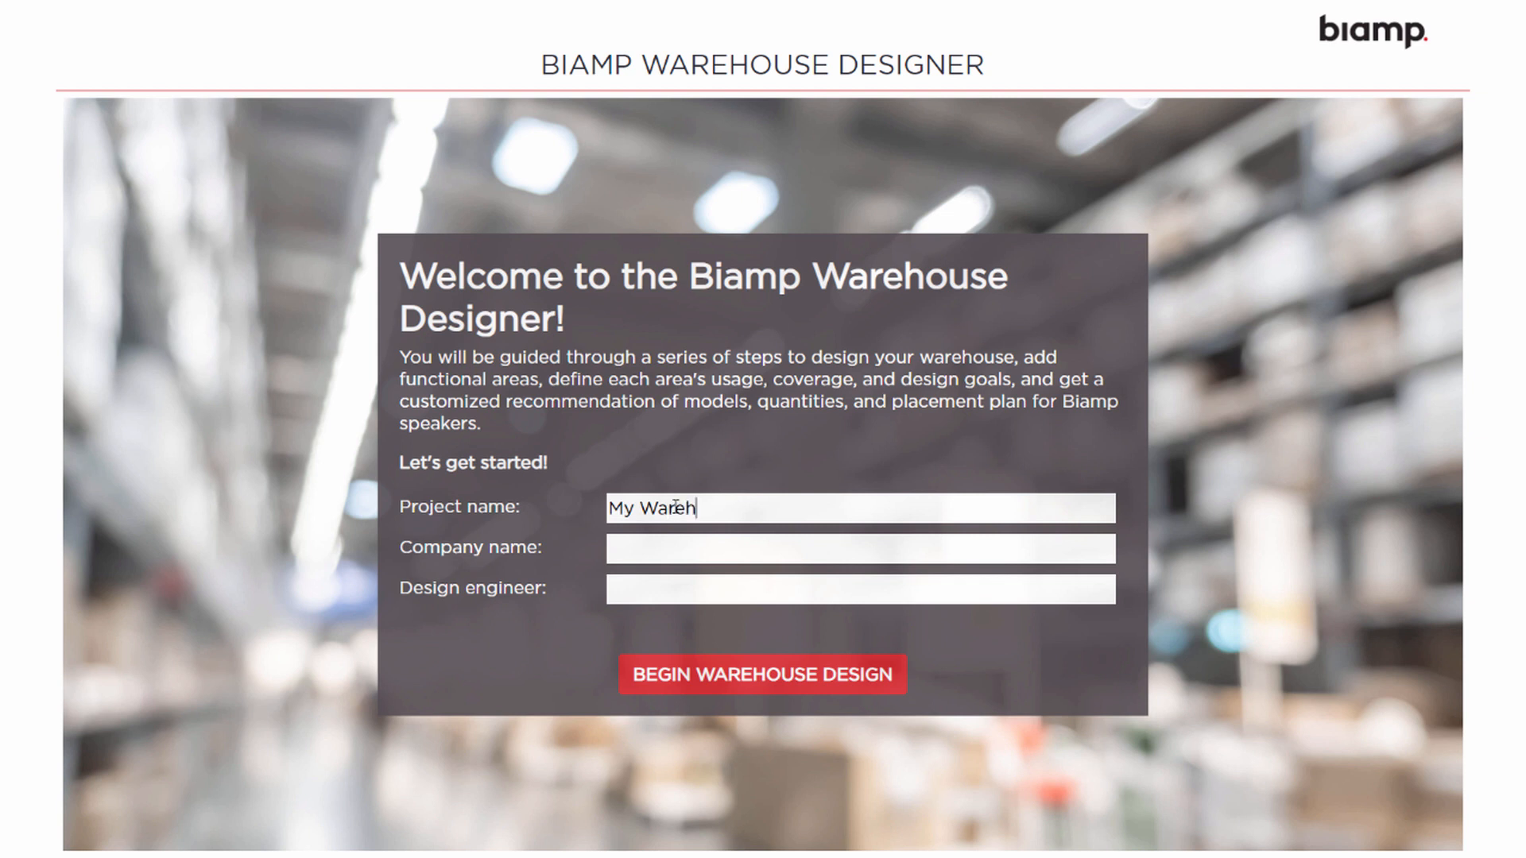
# Enter company 'Biamp' and the design engineer's name in the project details form
pyautogui.press('Tab')
pyautogui.write('Biamp')
pyautogui.press('Tab')
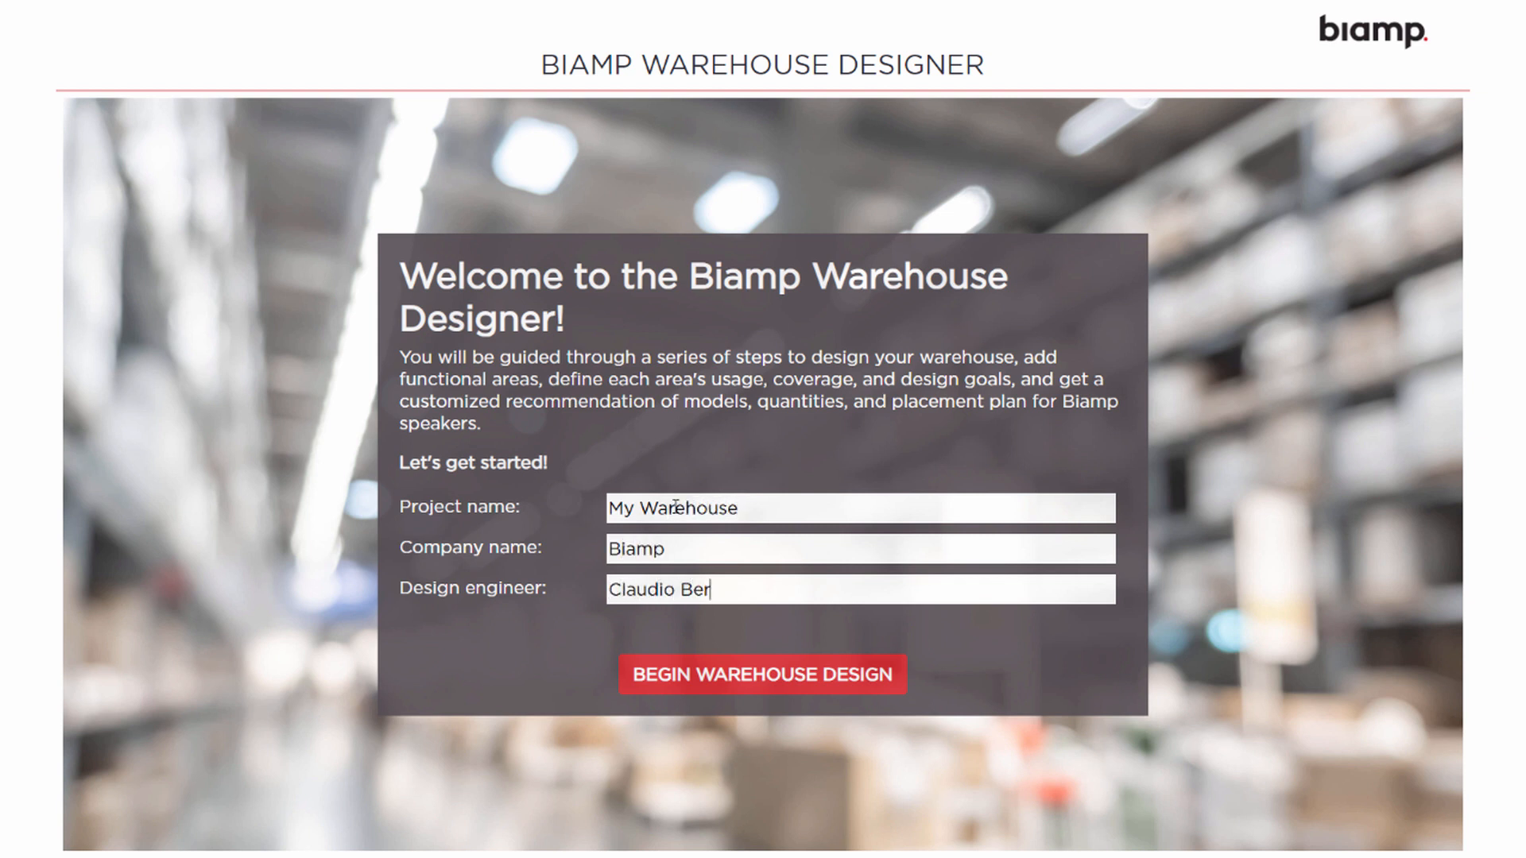
# Start the warehouse design at 800' × 500' with side-wall loading docks and 50' travel lanes
pyautogui.click(757, 680)
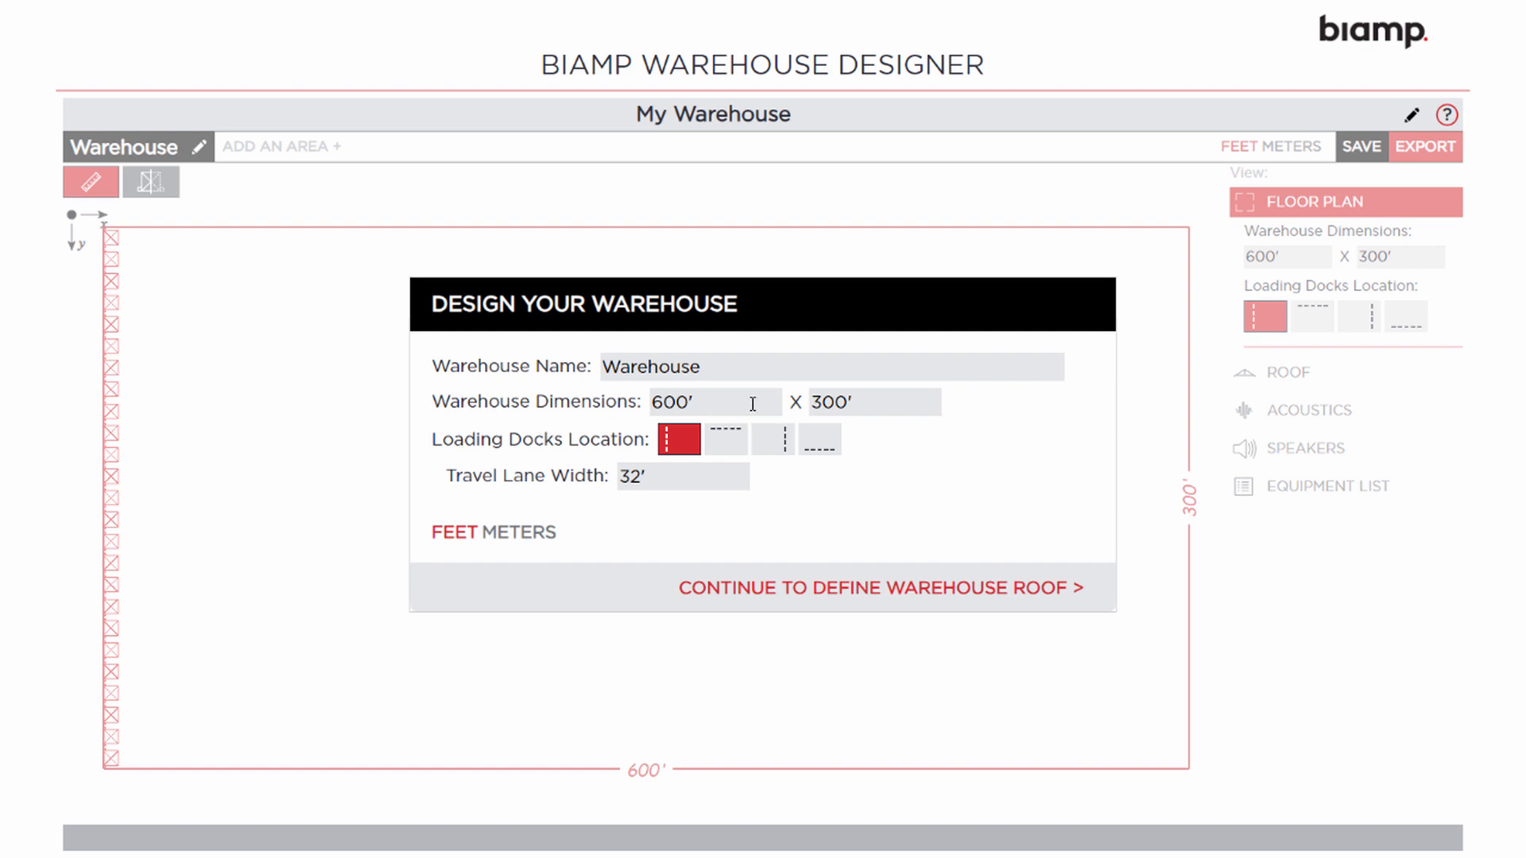
pyautogui.moveTo(699, 401); pyautogui.dragTo(617, 403)
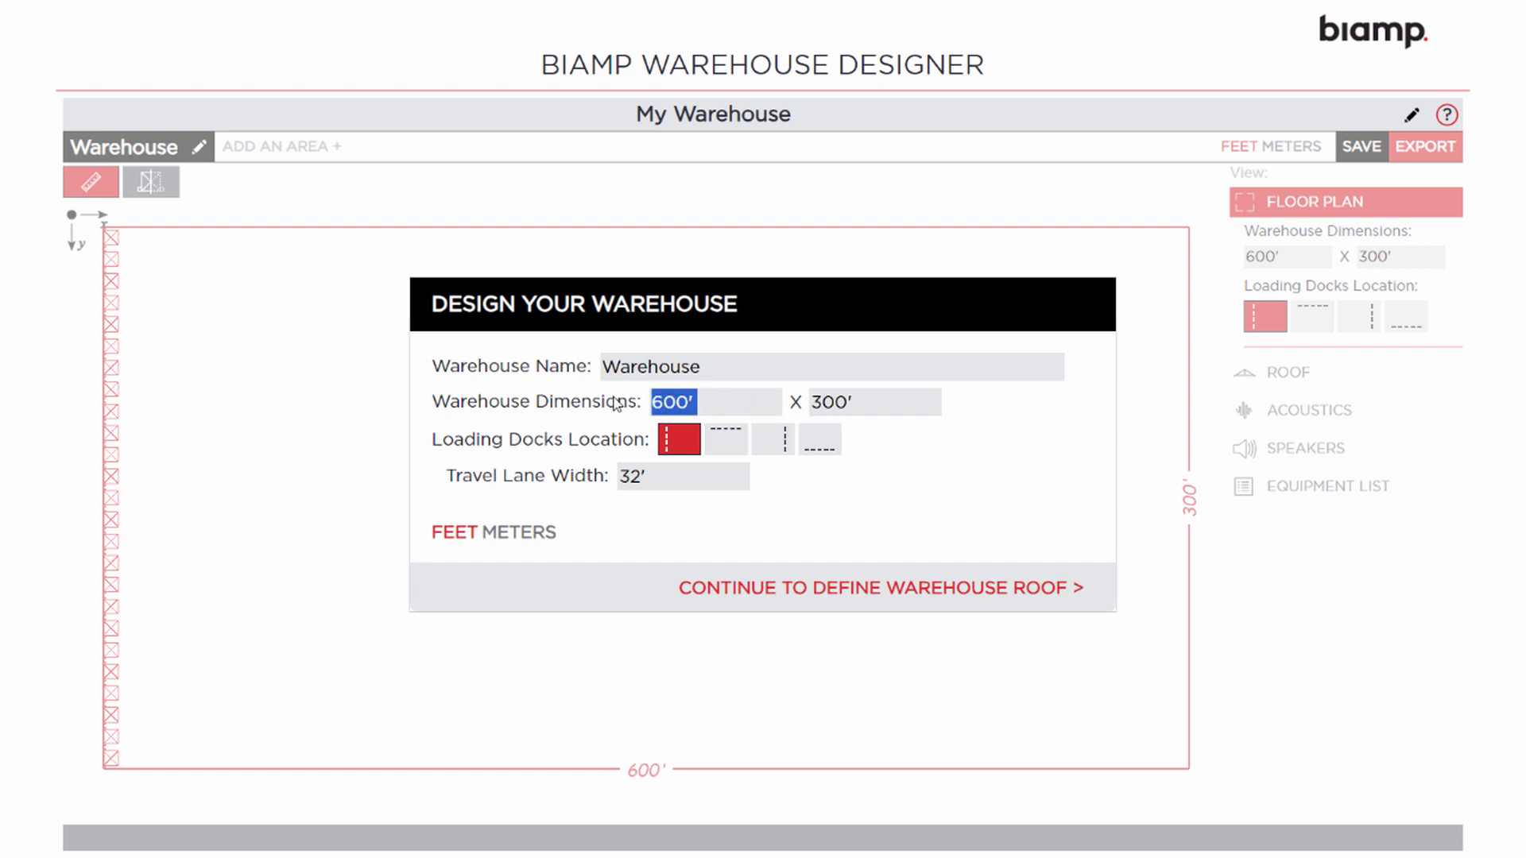
pyautogui.write('800')
pyautogui.press('Tab')
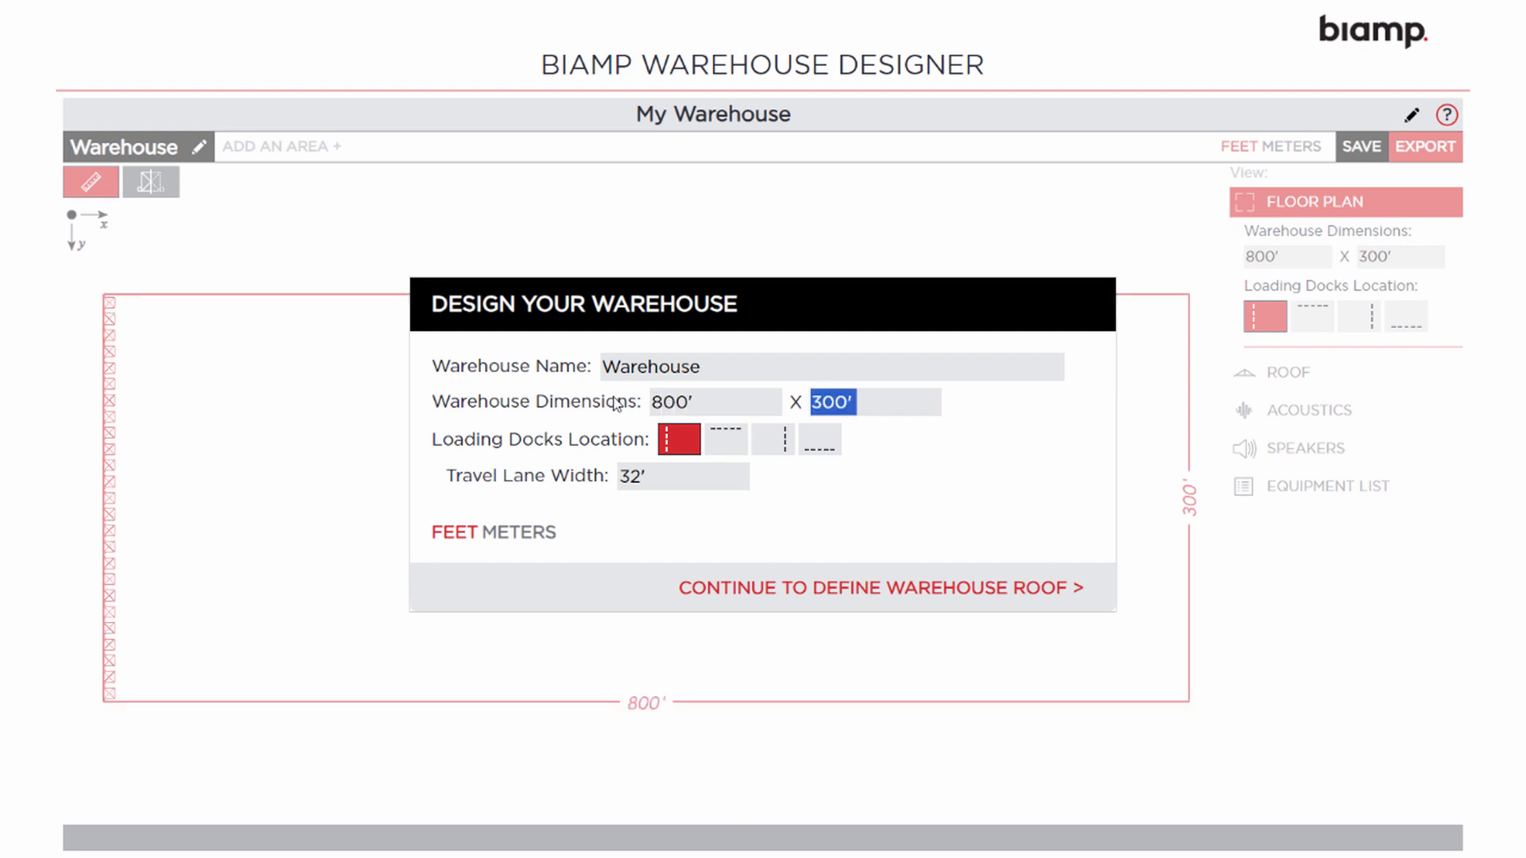
pyautogui.write('500')
pyautogui.click(773, 442)
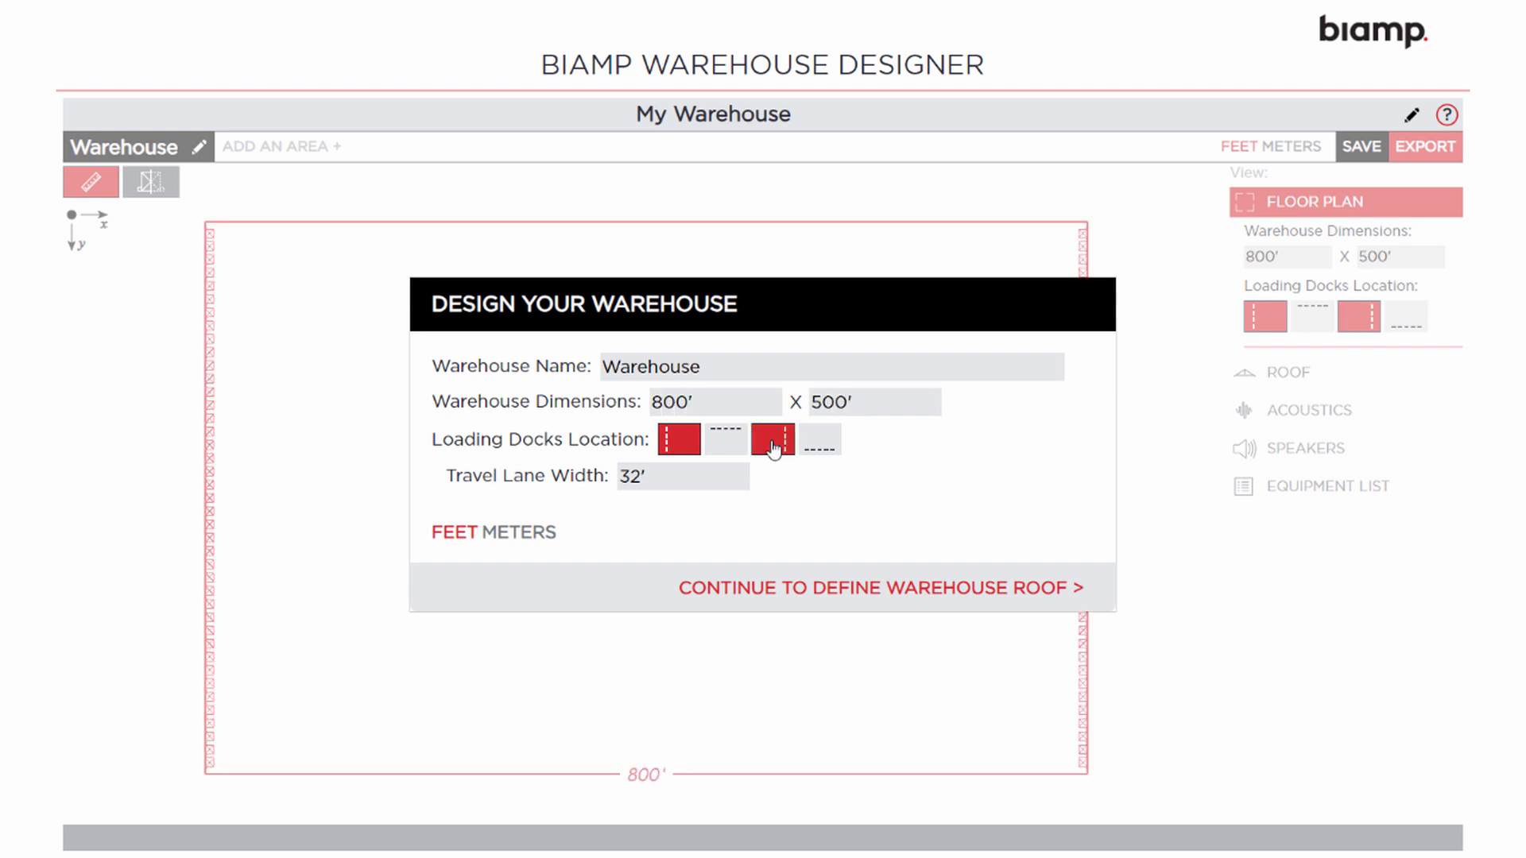
pyautogui.moveTo(672, 478); pyautogui.dragTo(601, 475)
pyautogui.write('50')
# Set a peaked roof sloping left and right from the centre, with the roof grid off
pyautogui.click(828, 590)
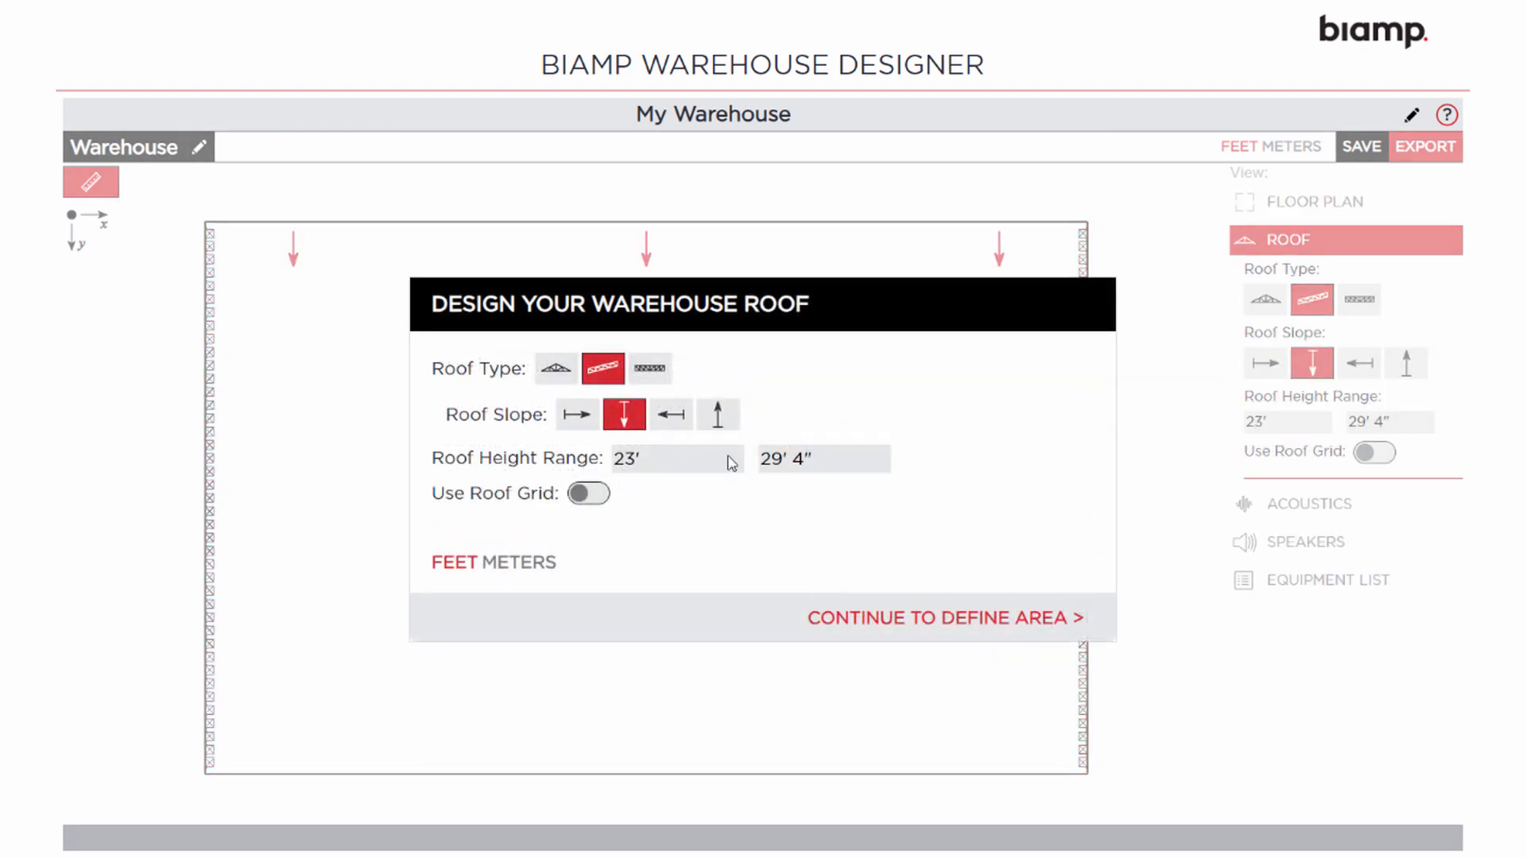
pyautogui.click(573, 373)
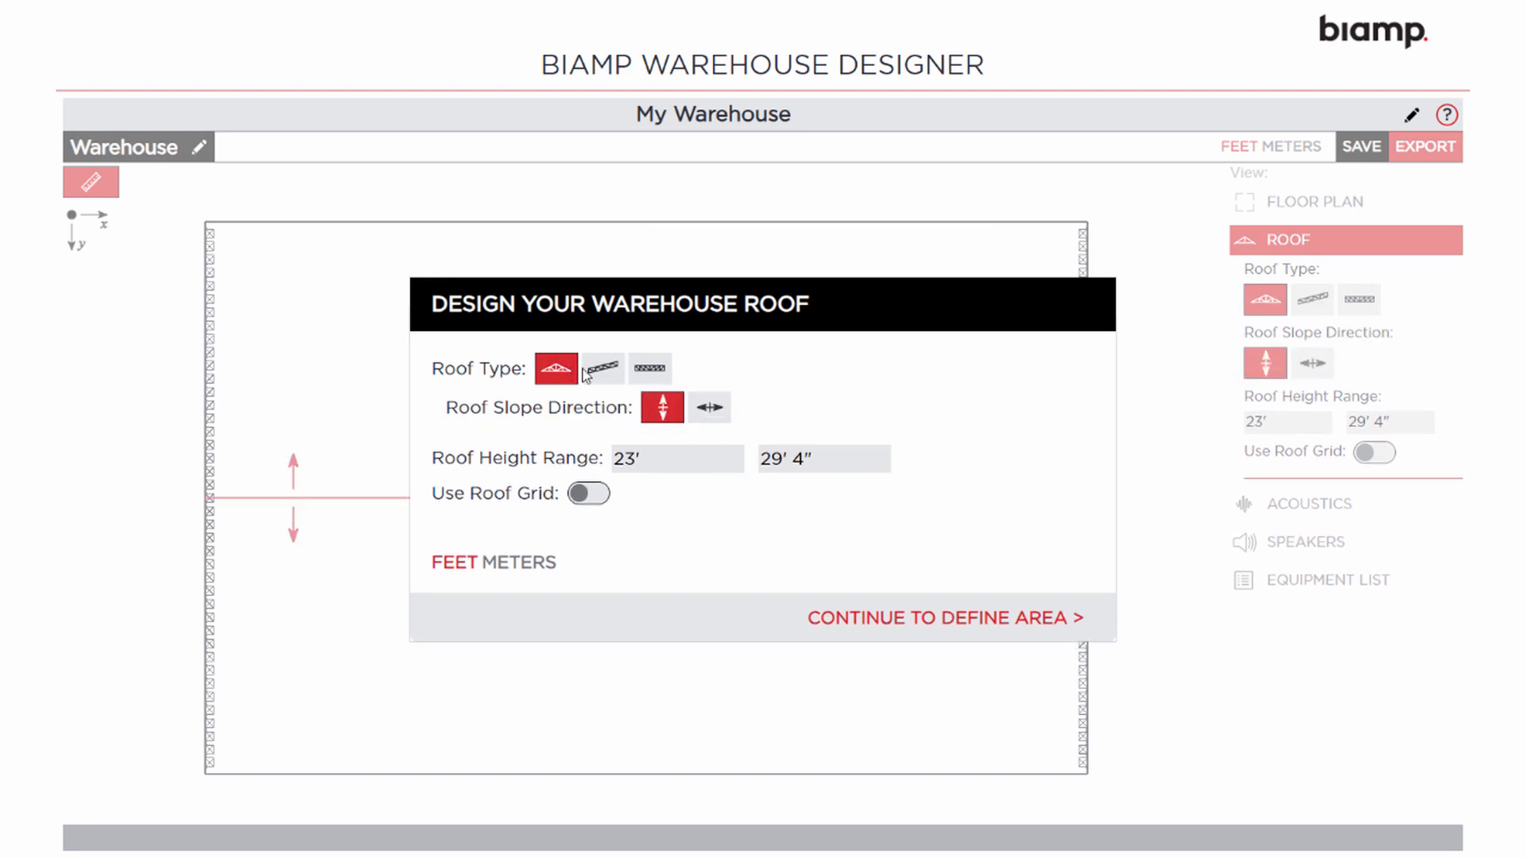
pyautogui.click(606, 374)
pyautogui.click(670, 418)
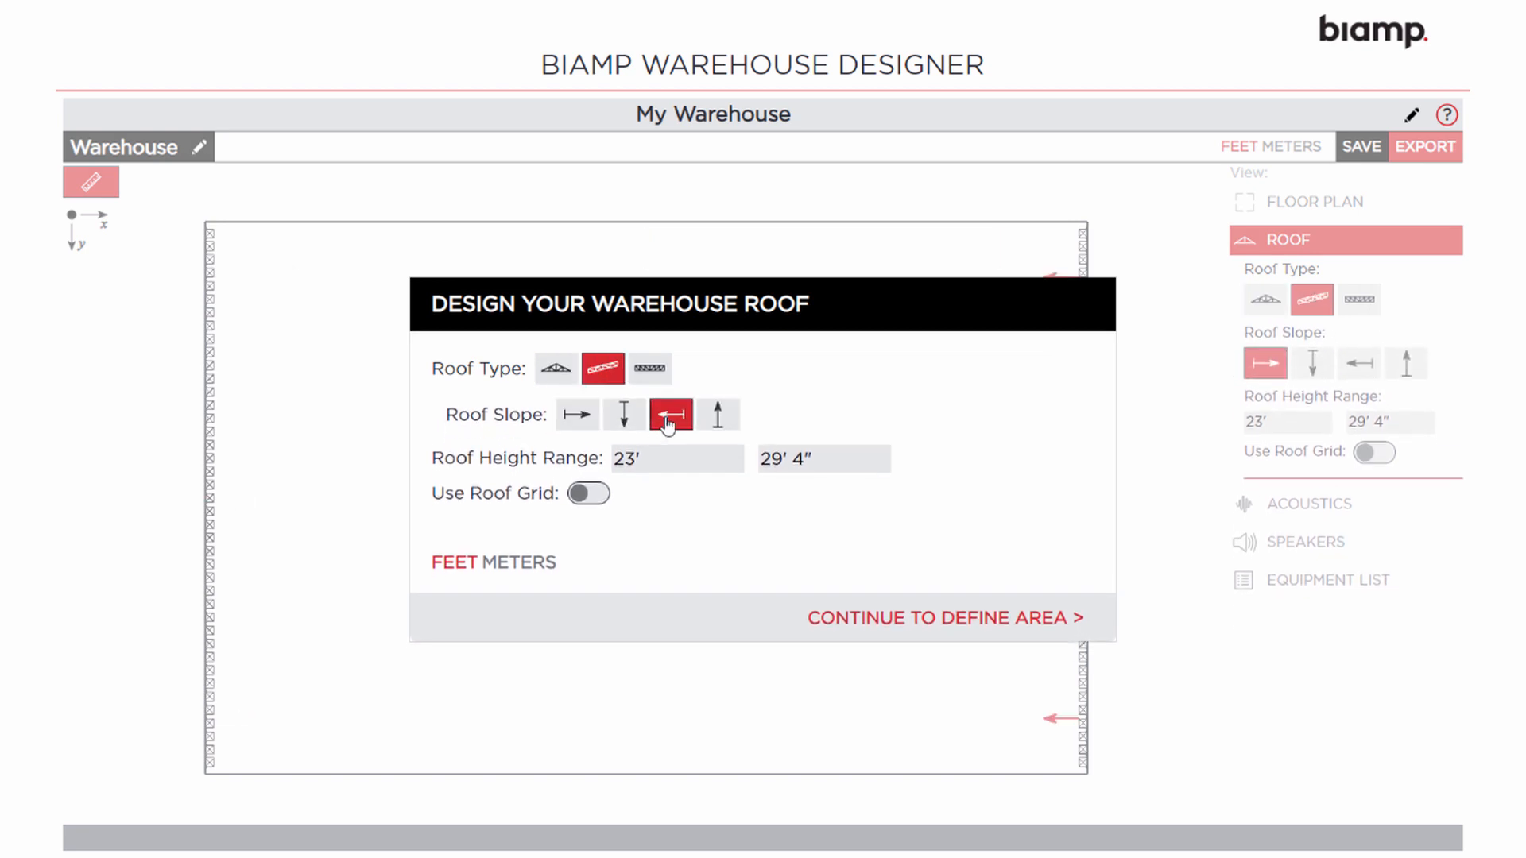
pyautogui.click(565, 369)
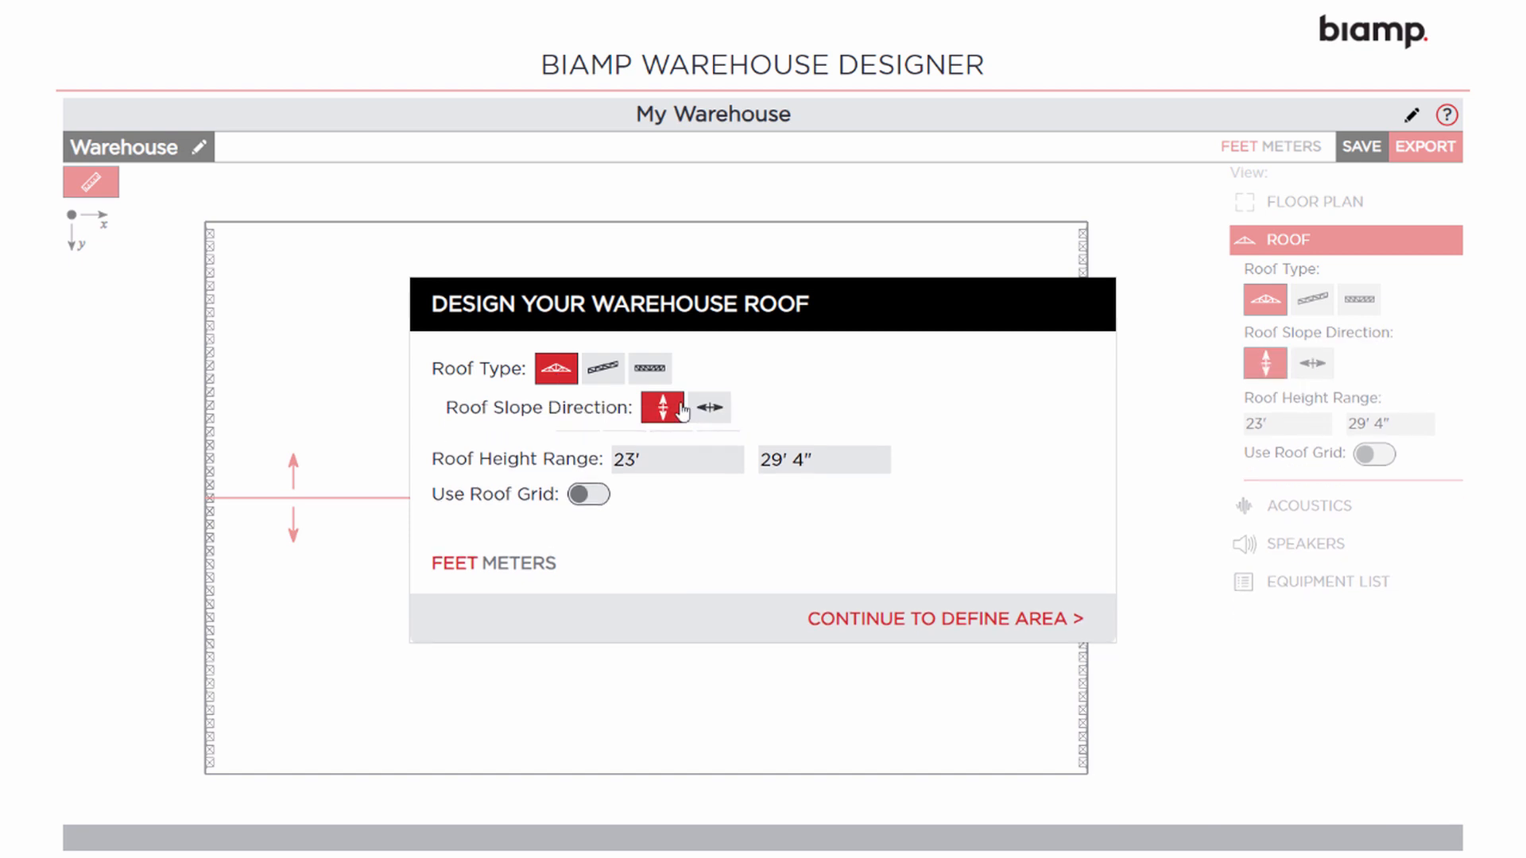
pyautogui.click(712, 410)
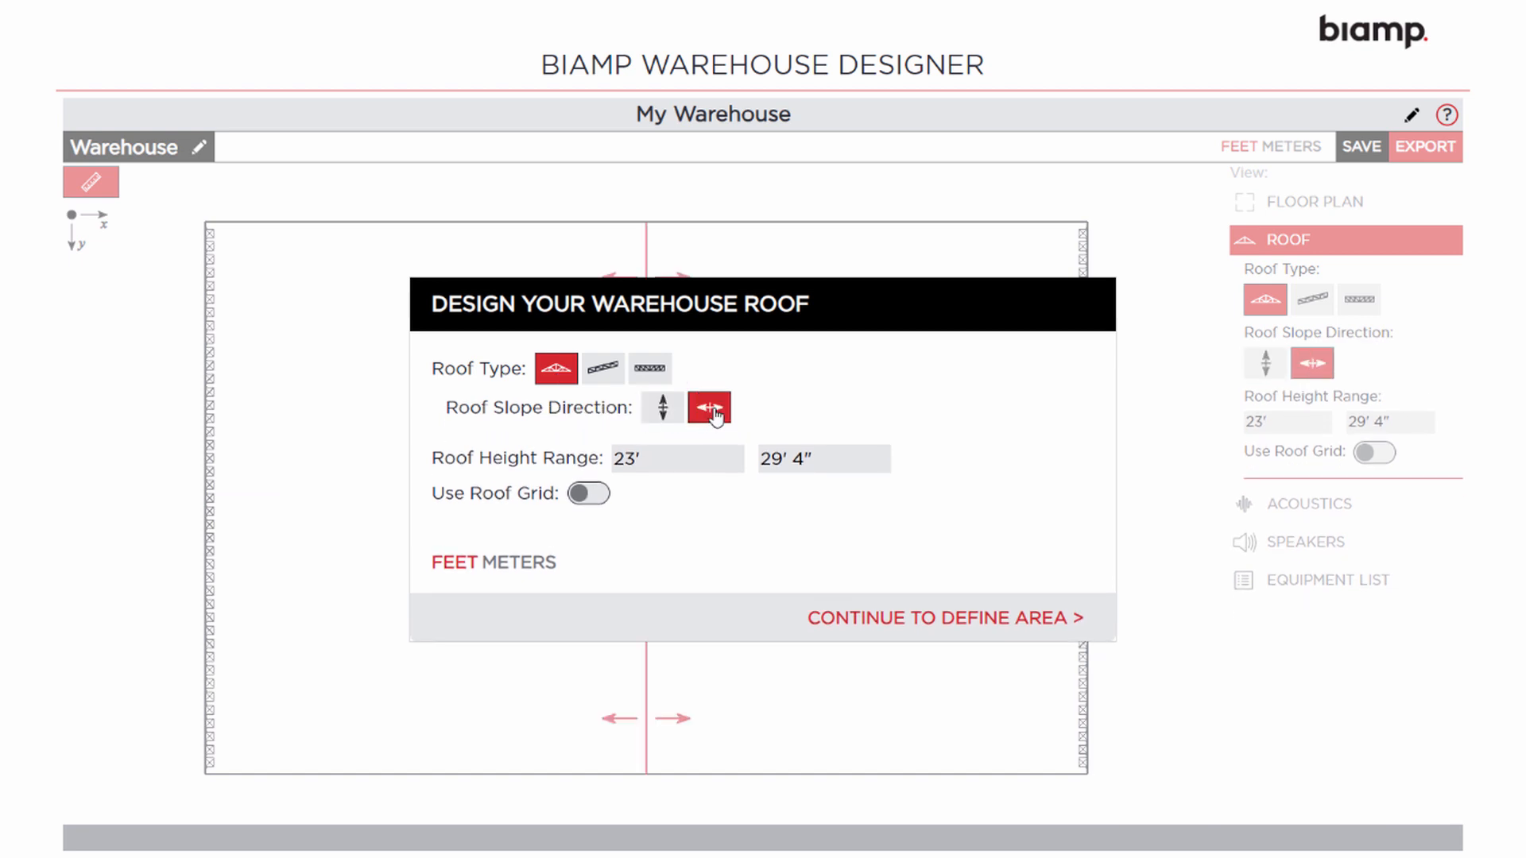
pyautogui.click(594, 497)
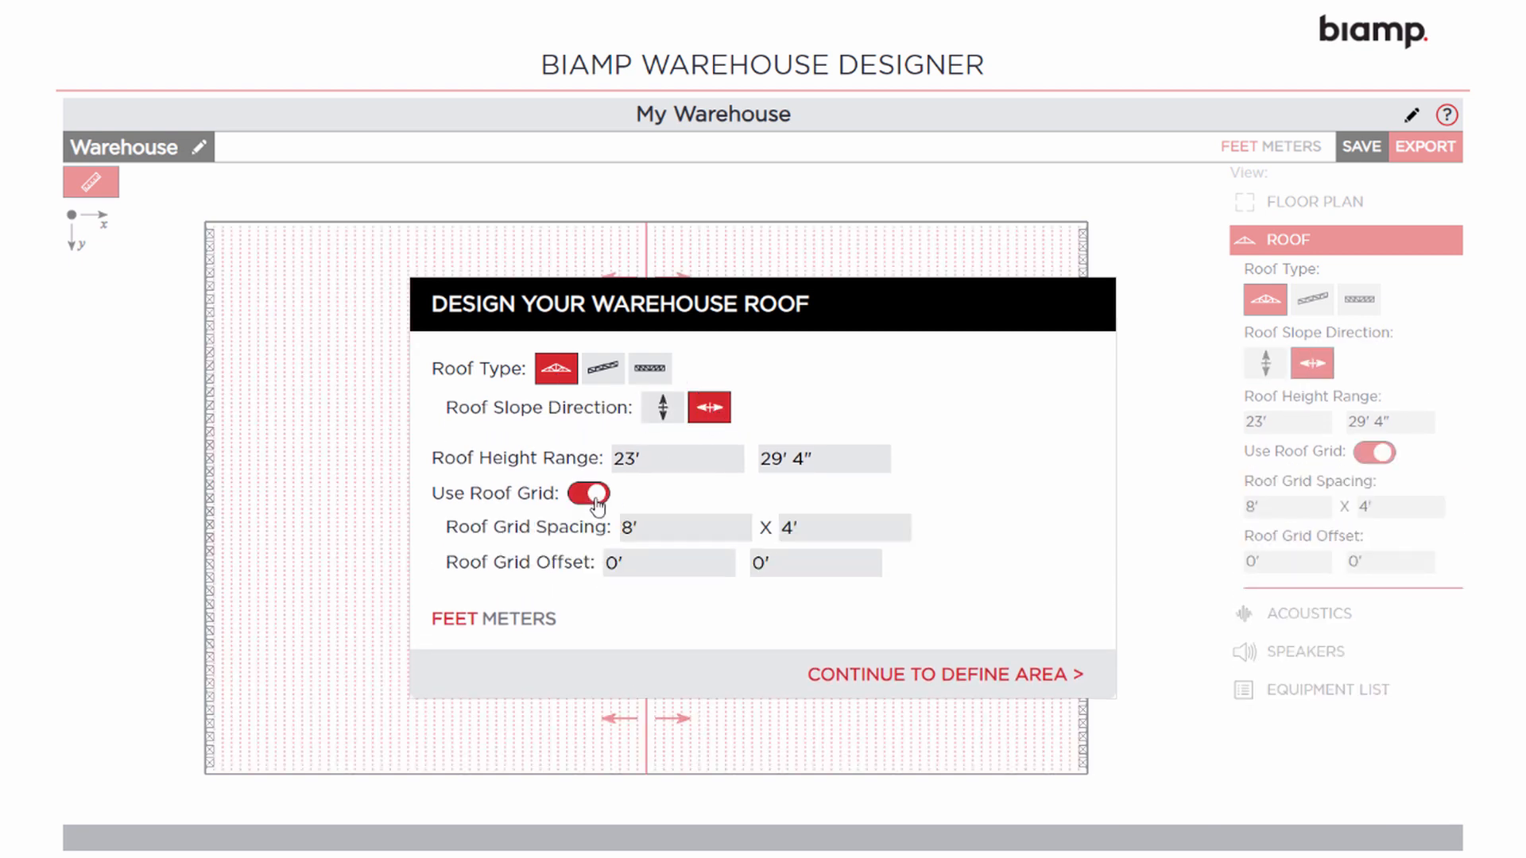
pyautogui.click(596, 499)
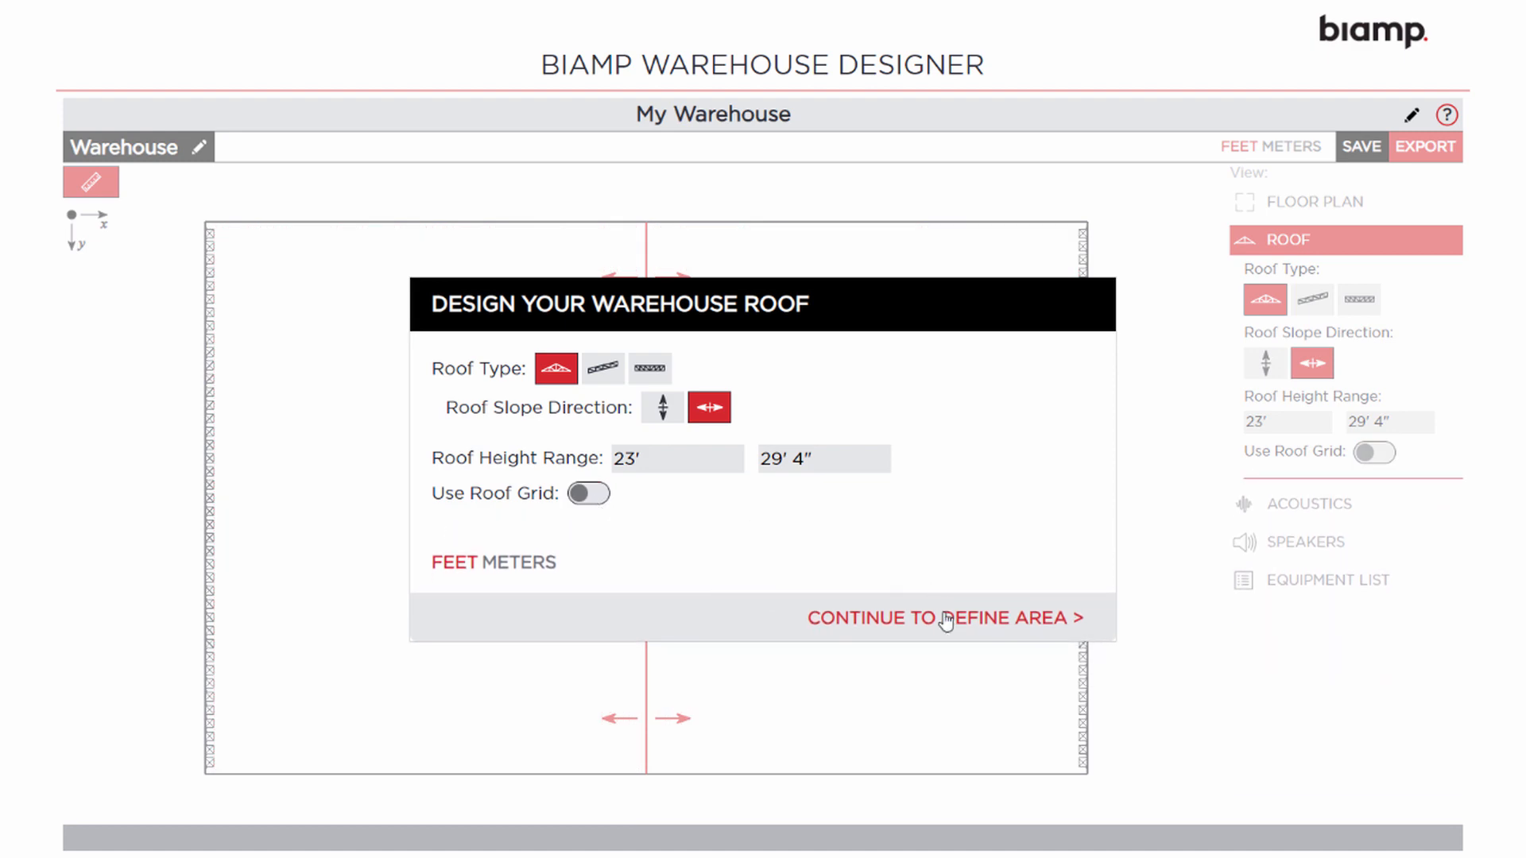
pyautogui.click(946, 619)
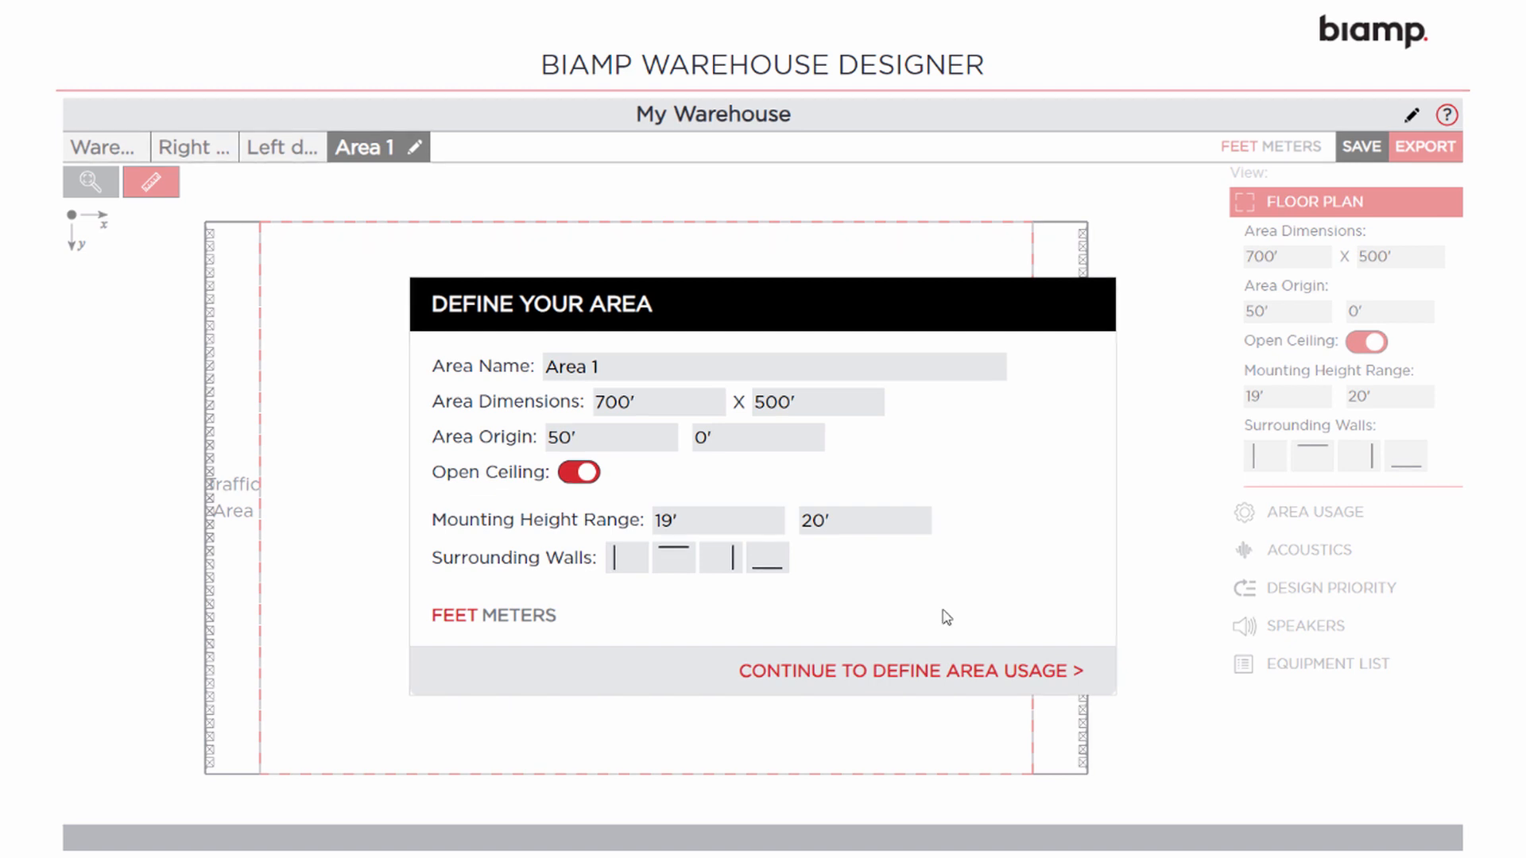
# Set Area 1 to 350' wide at origin 50', 0', leaving the open ceiling on
pyautogui.moveTo(658, 399); pyautogui.dragTo(569, 410)
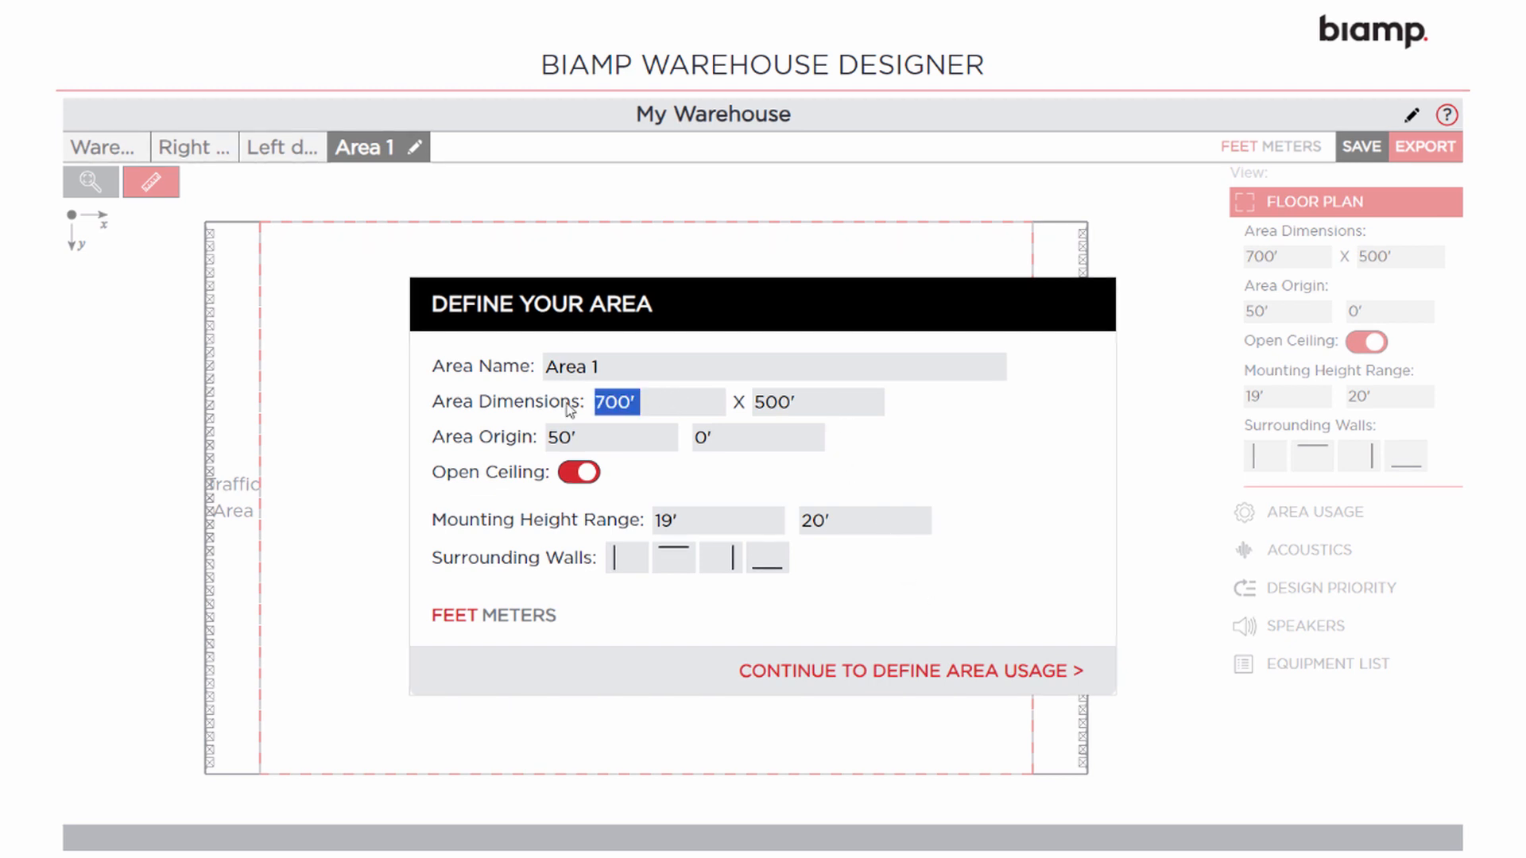
pyautogui.write('350')
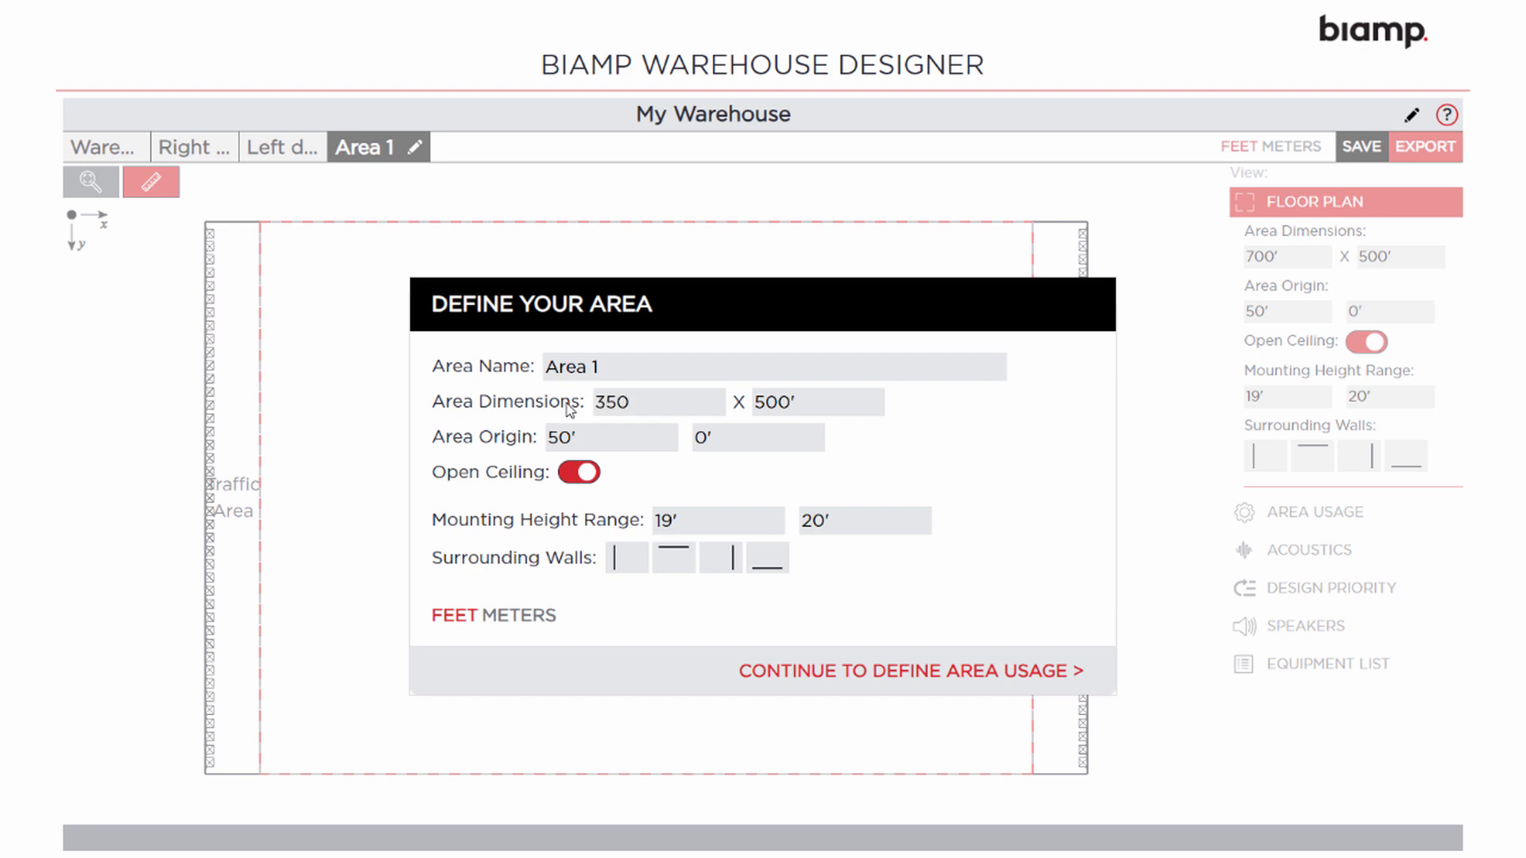
pyautogui.press('Tab')
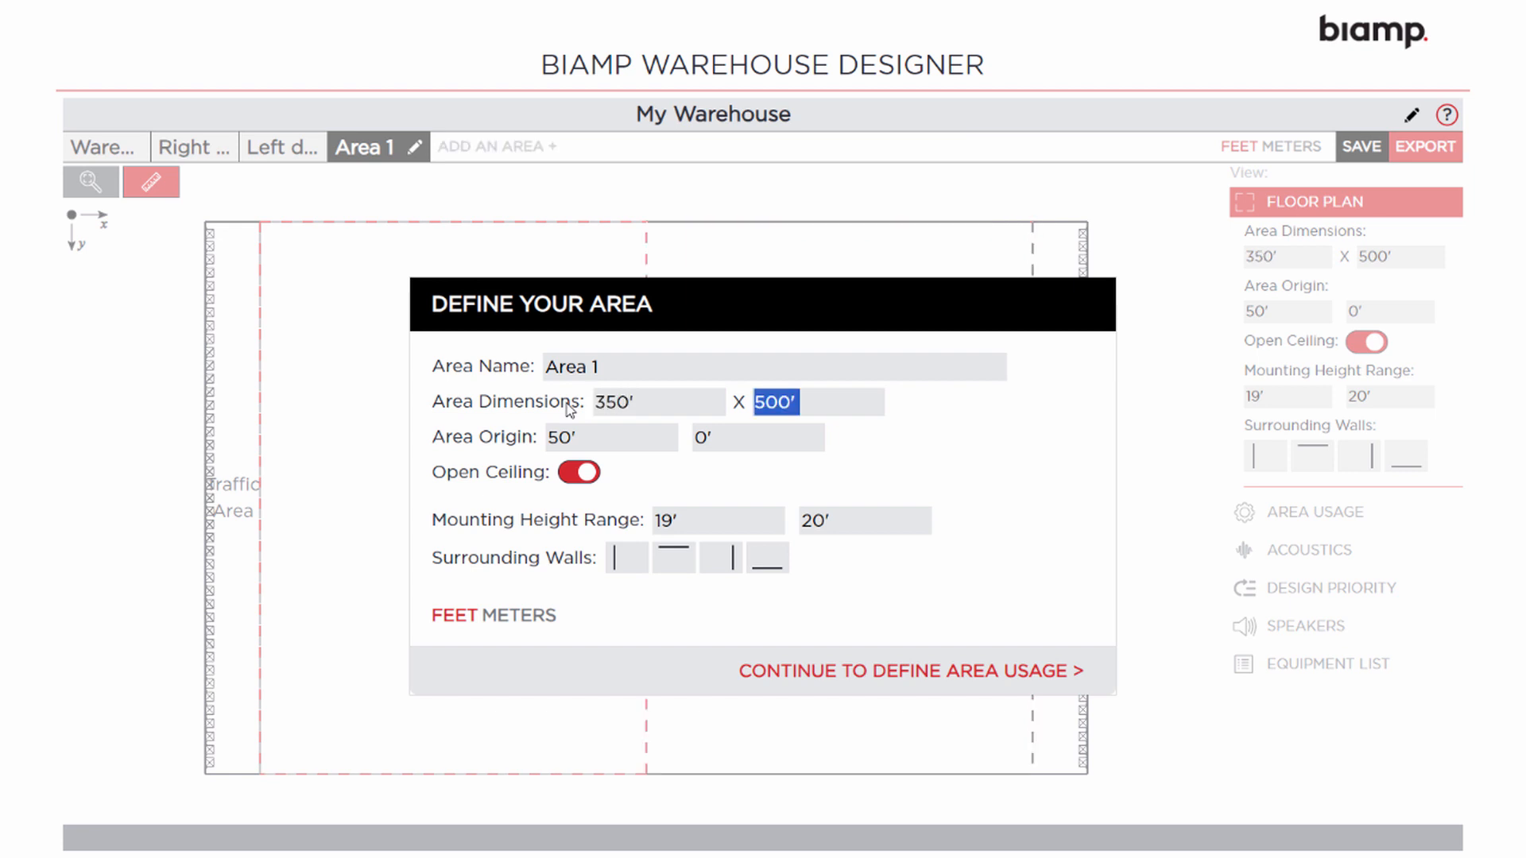
pyautogui.press('Tab')
pyautogui.press('Tab')
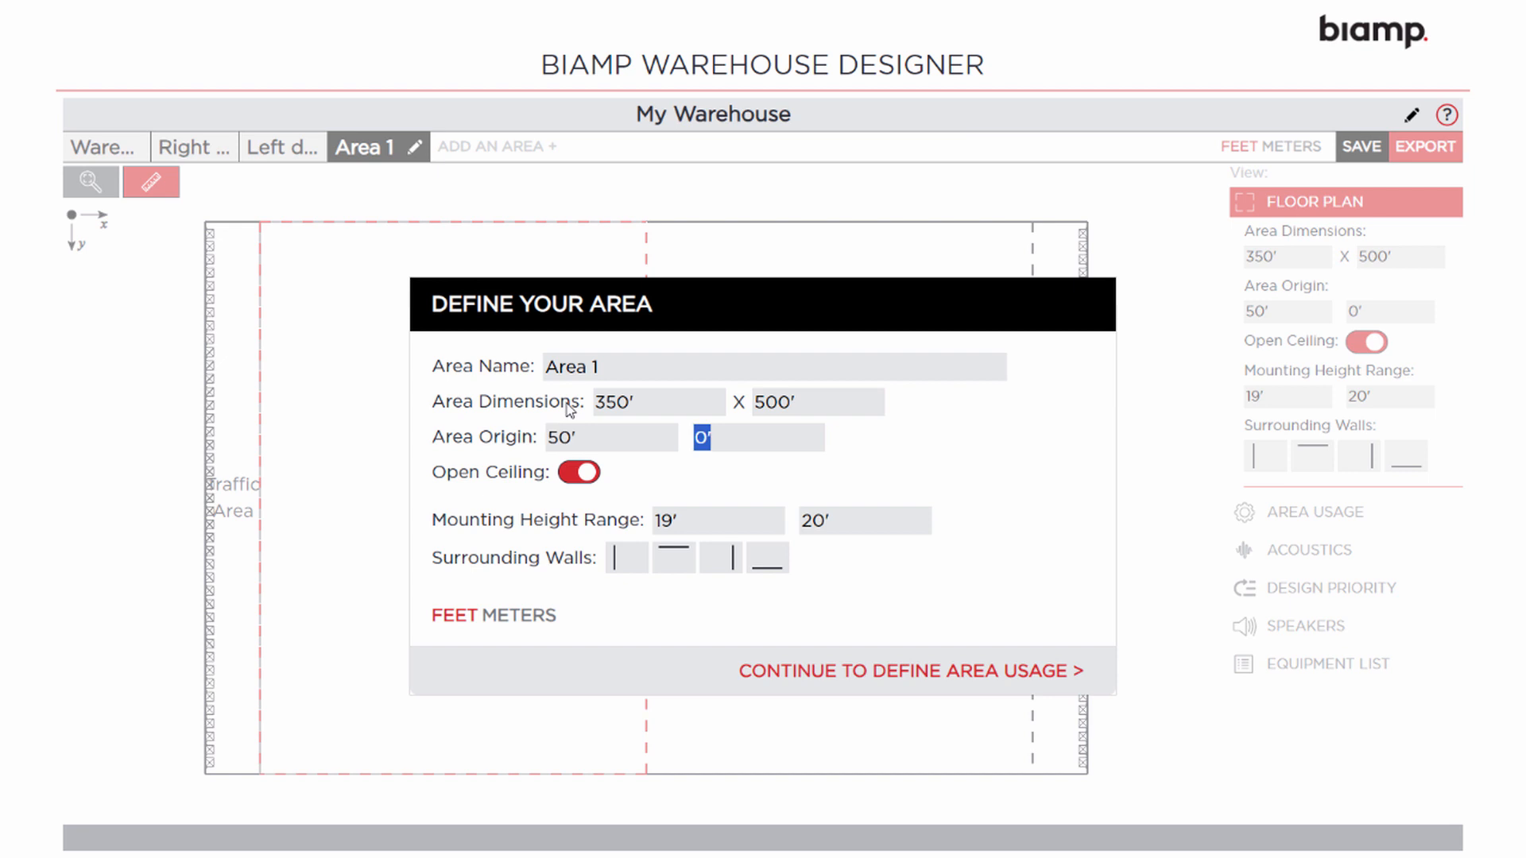
pyautogui.click(583, 479)
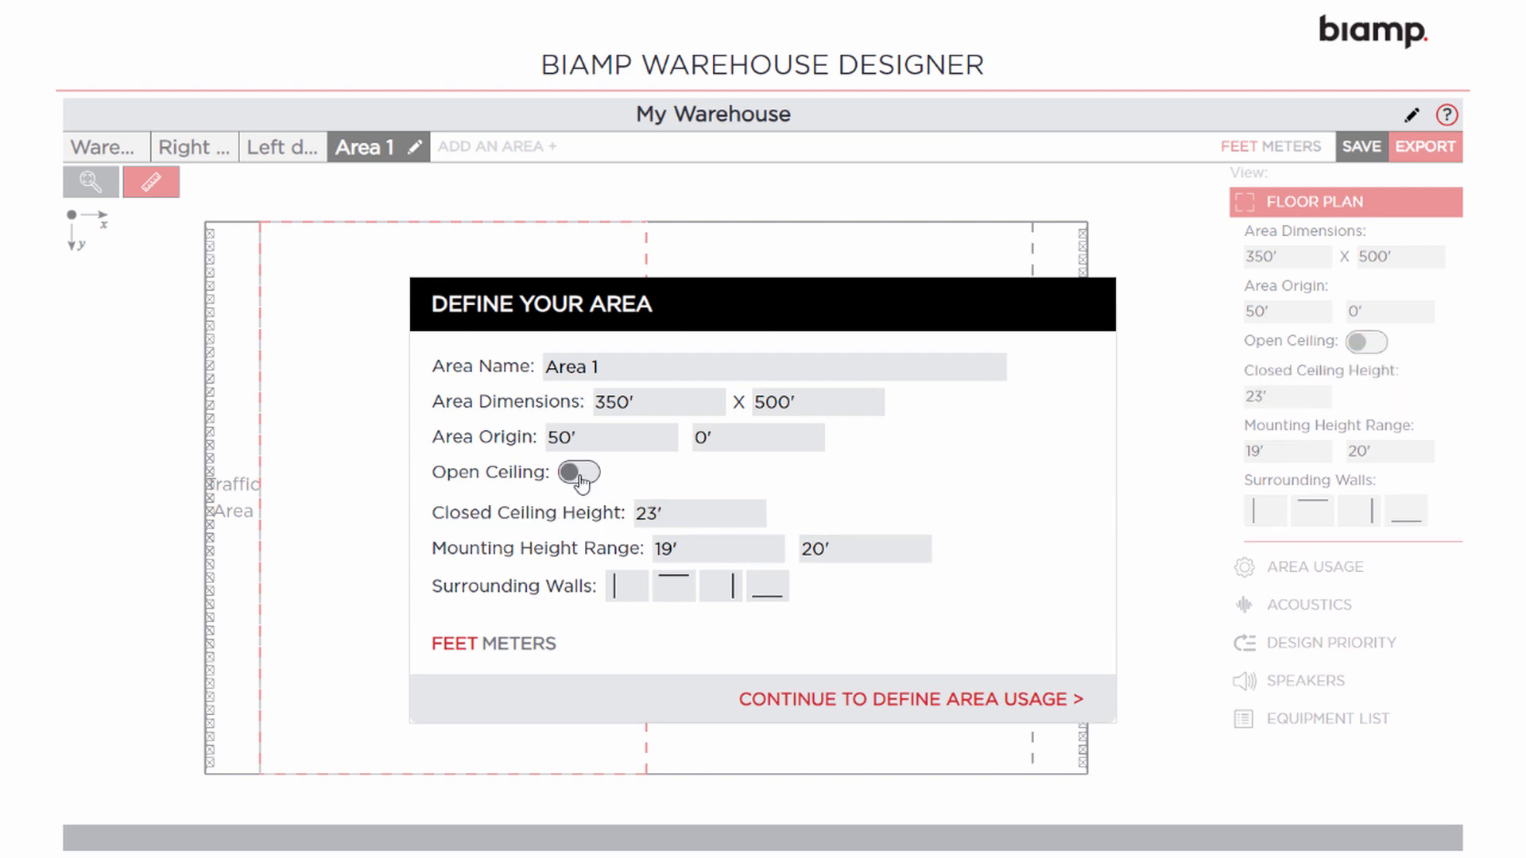
pyautogui.click(581, 474)
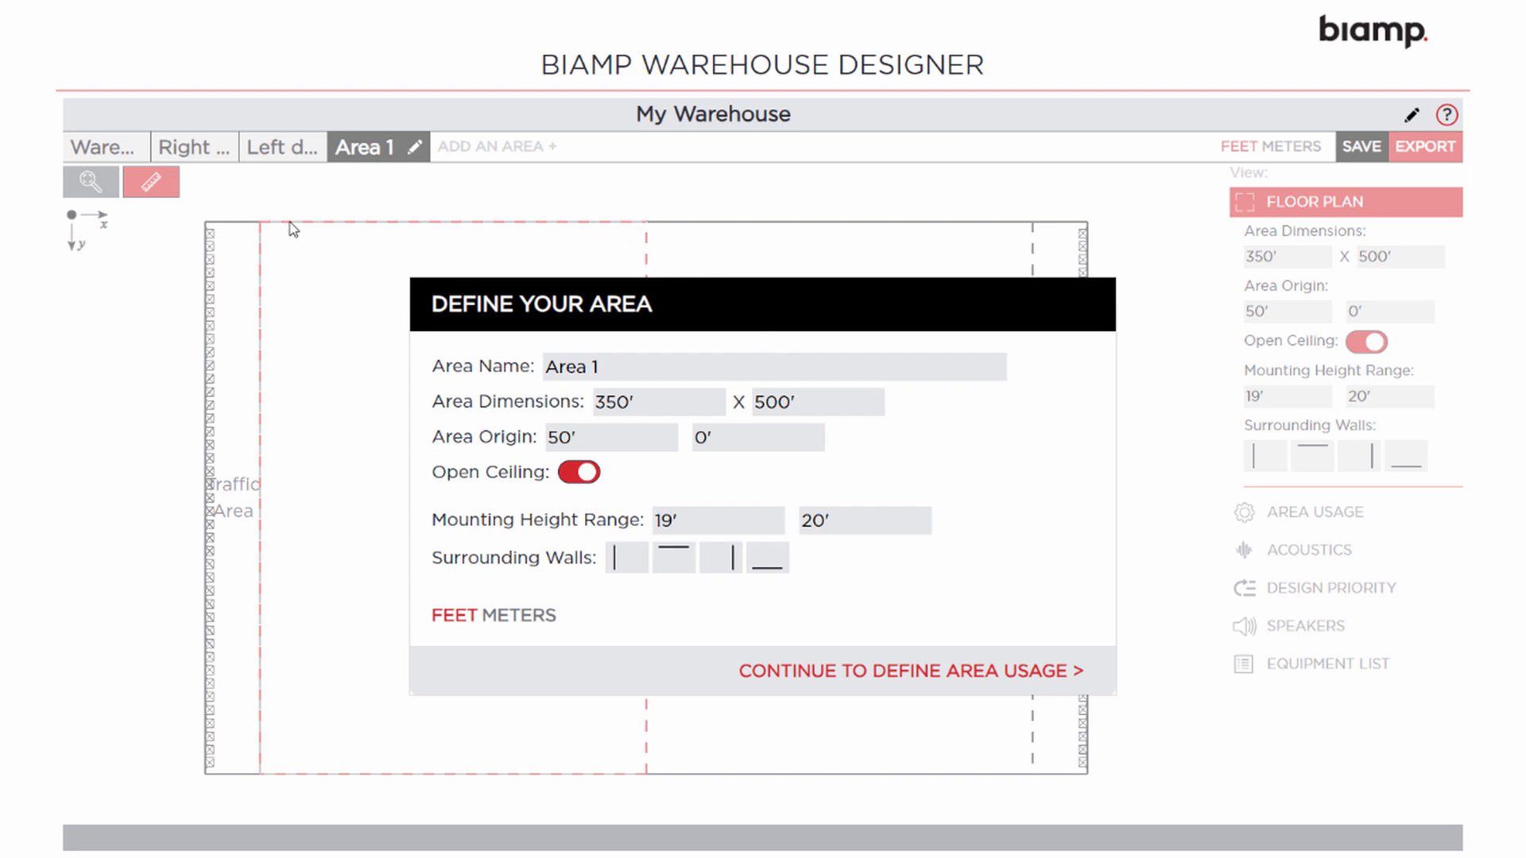
pyautogui.click(835, 676)
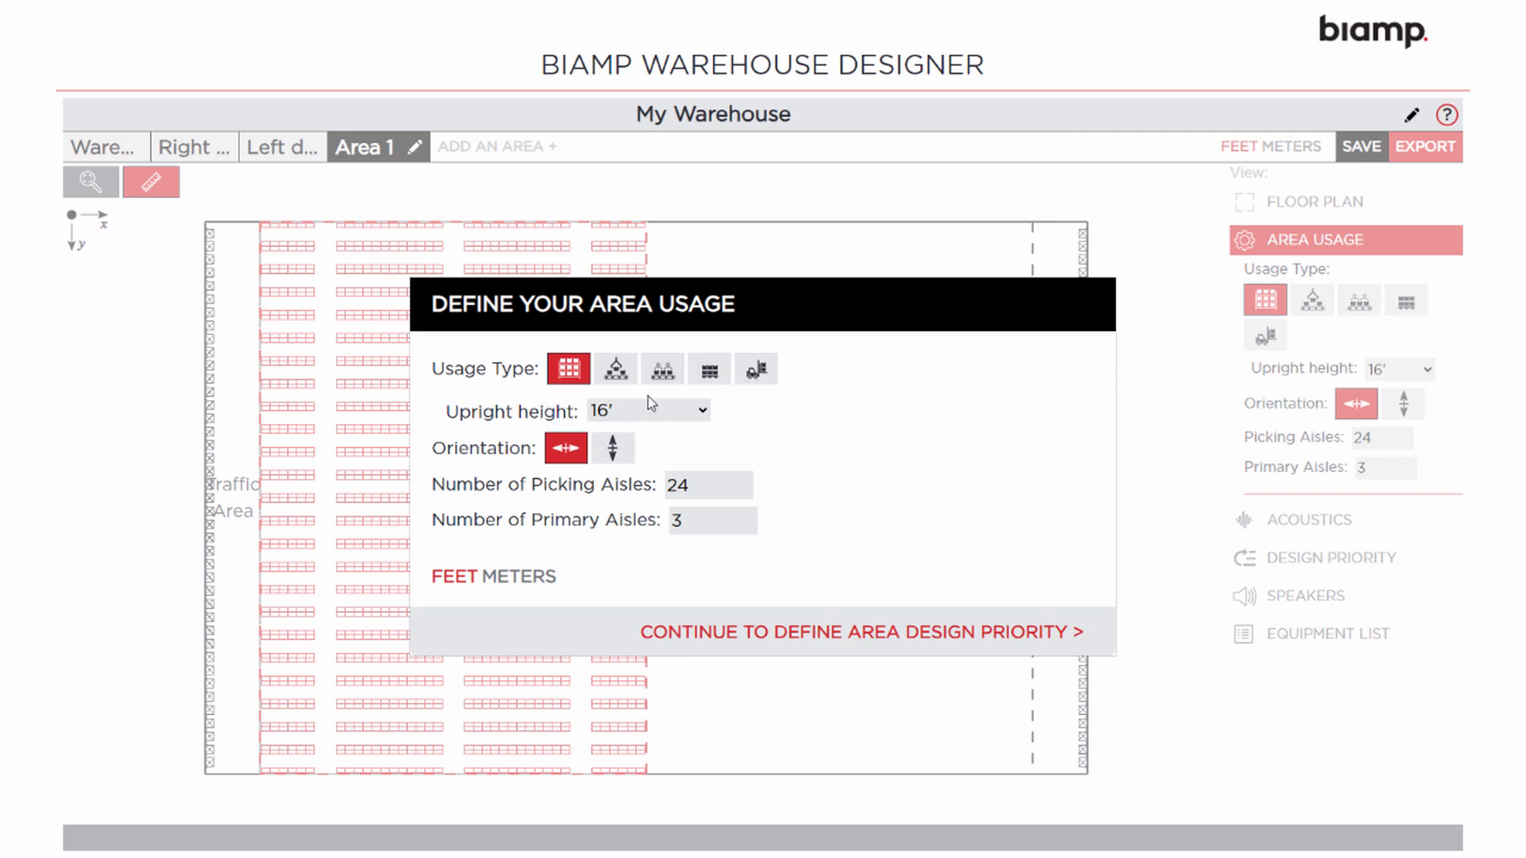
# Choose Pallet Racks as Area 1's usage and proceed to its design priorities
pyautogui.click(663, 369)
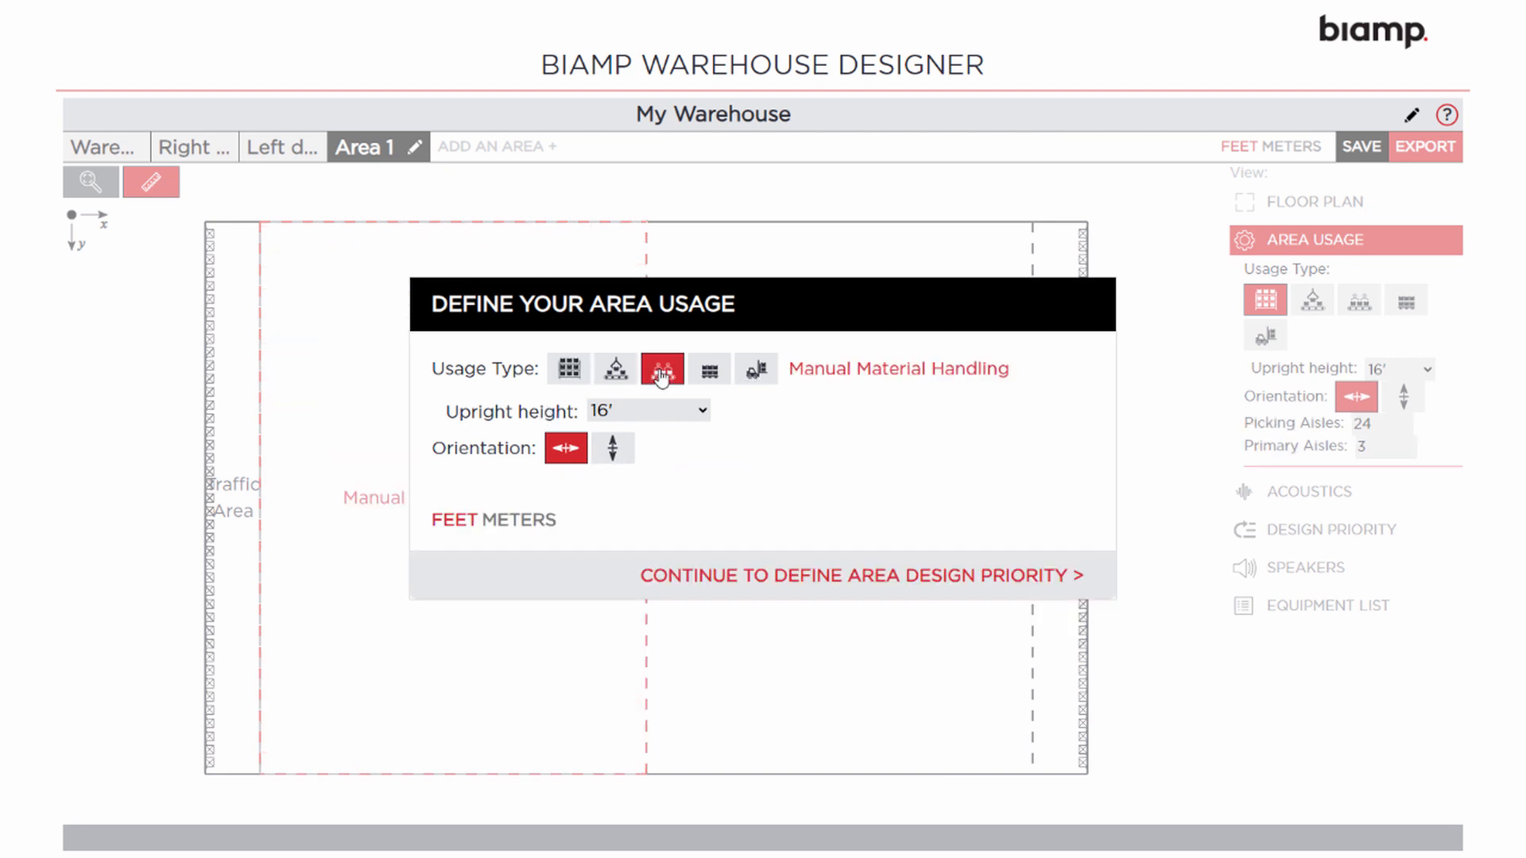
pyautogui.click(567, 370)
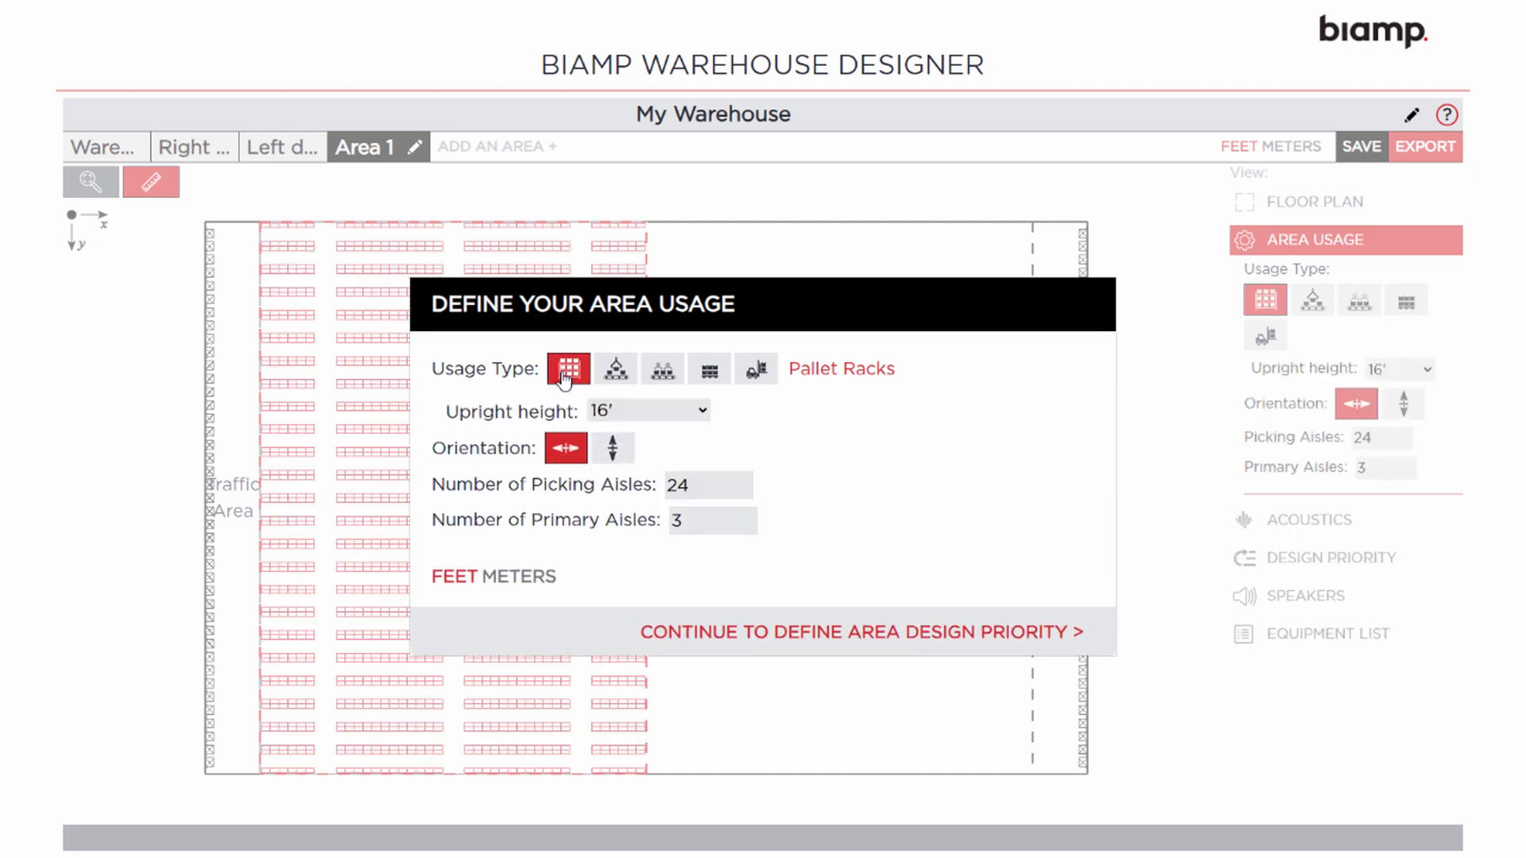
pyautogui.click(818, 641)
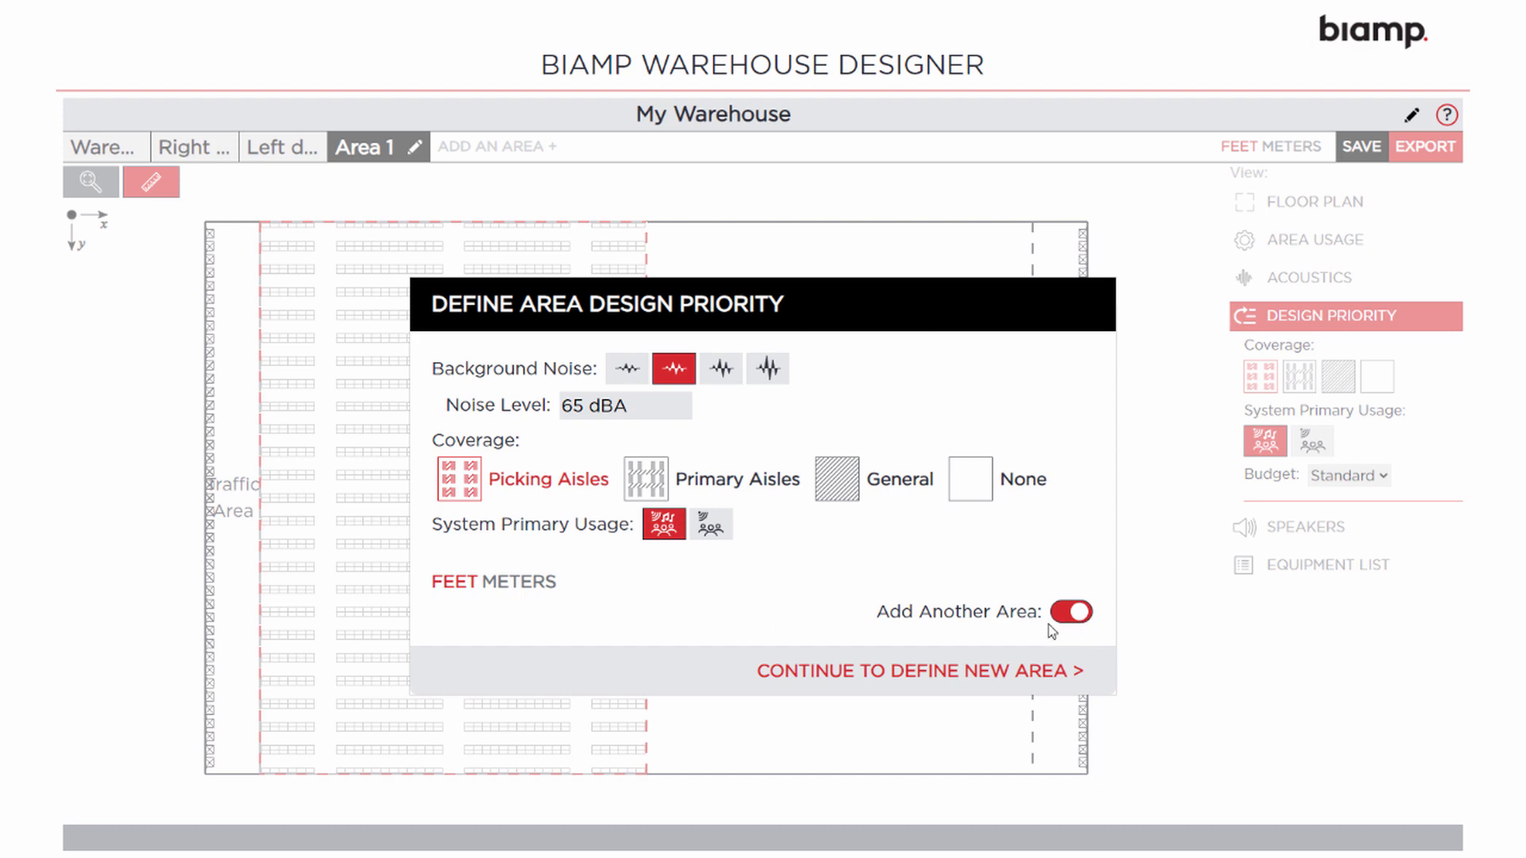
# Add Area 2 at 350' × 250' with origin 400', 0'
pyautogui.click(884, 678)
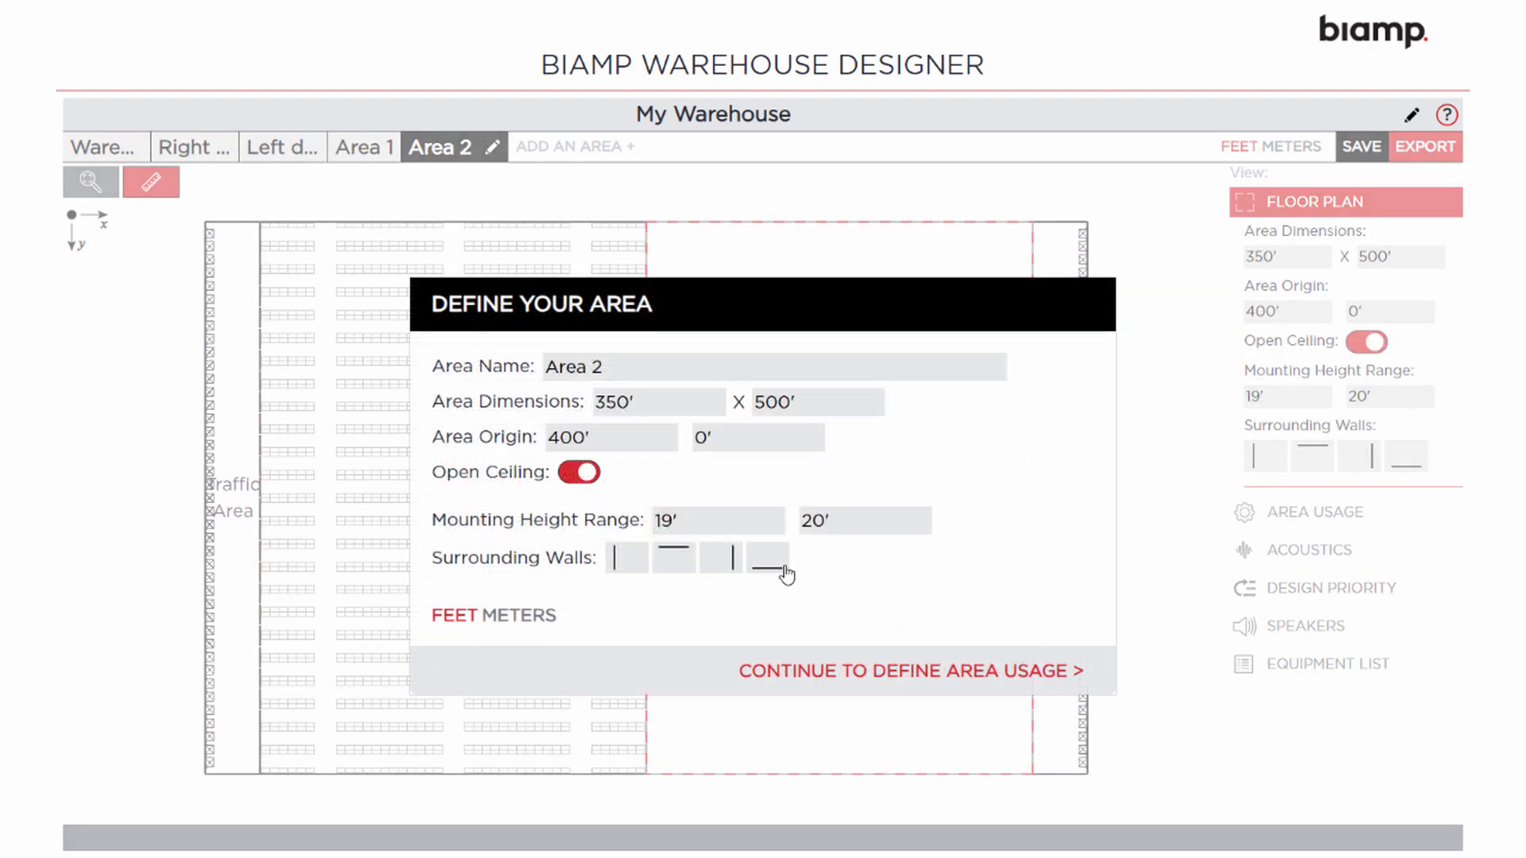
pyautogui.doubleClick(804, 406)
pyautogui.write('250')
pyautogui.press('Tab')
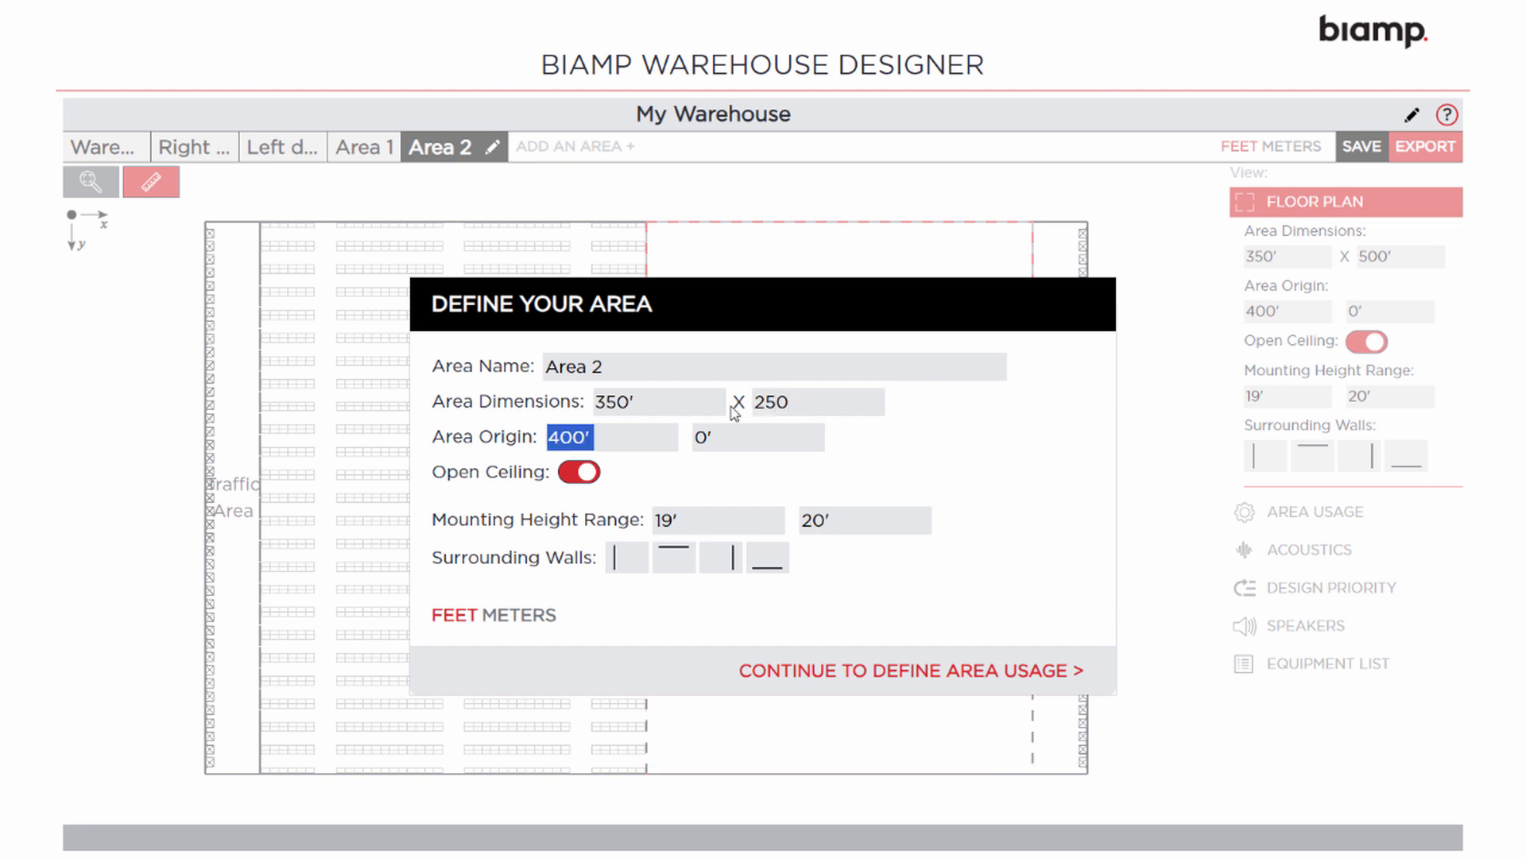
pyautogui.press('Tab')
pyautogui.click(877, 672)
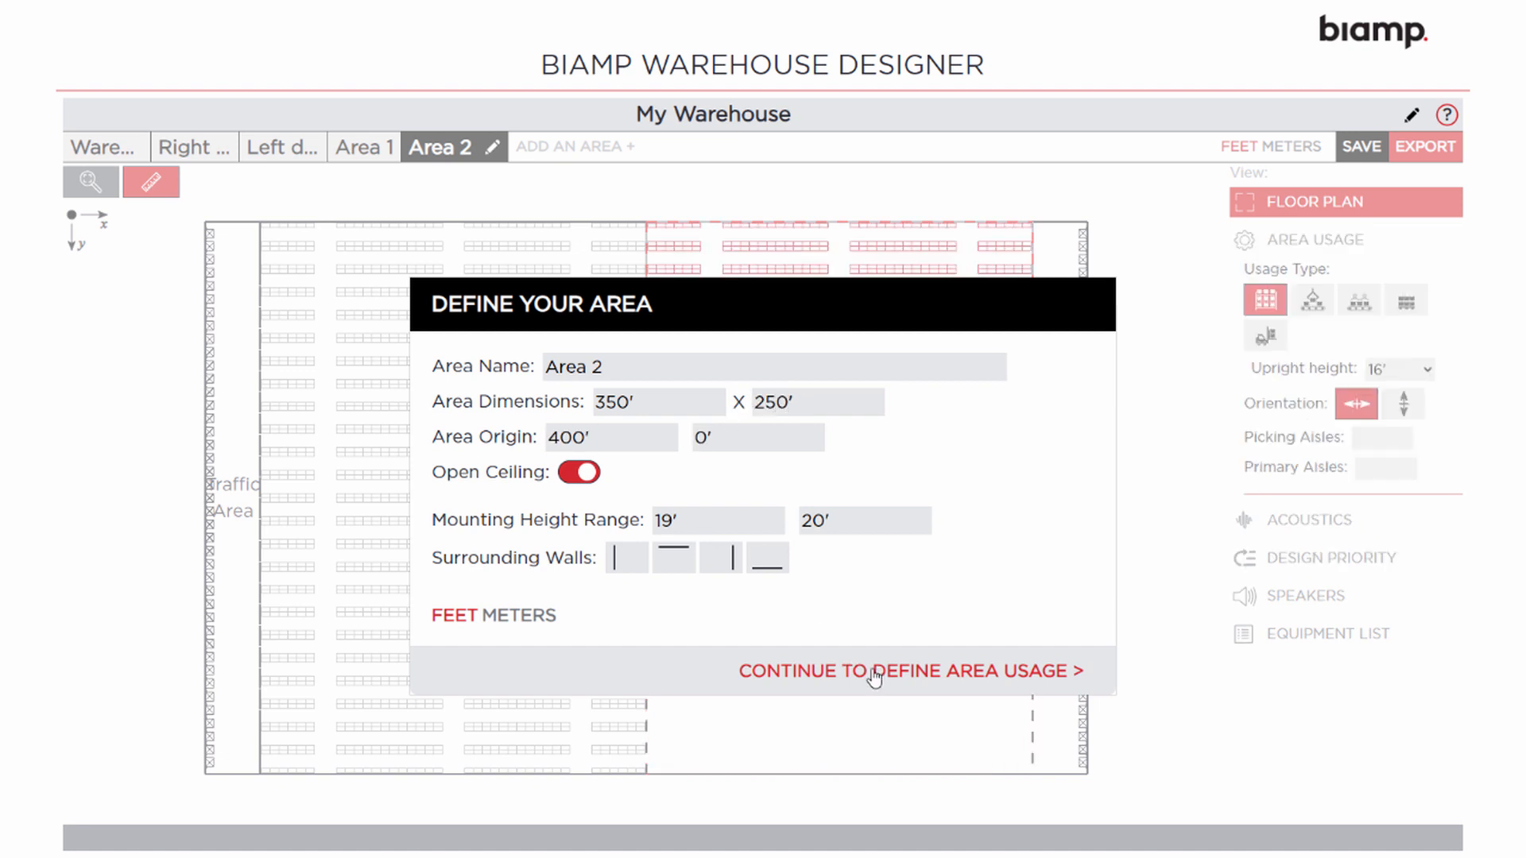
# Run Area 2's aisles vertically and reduce picking aisles to 17
pyautogui.click(620, 451)
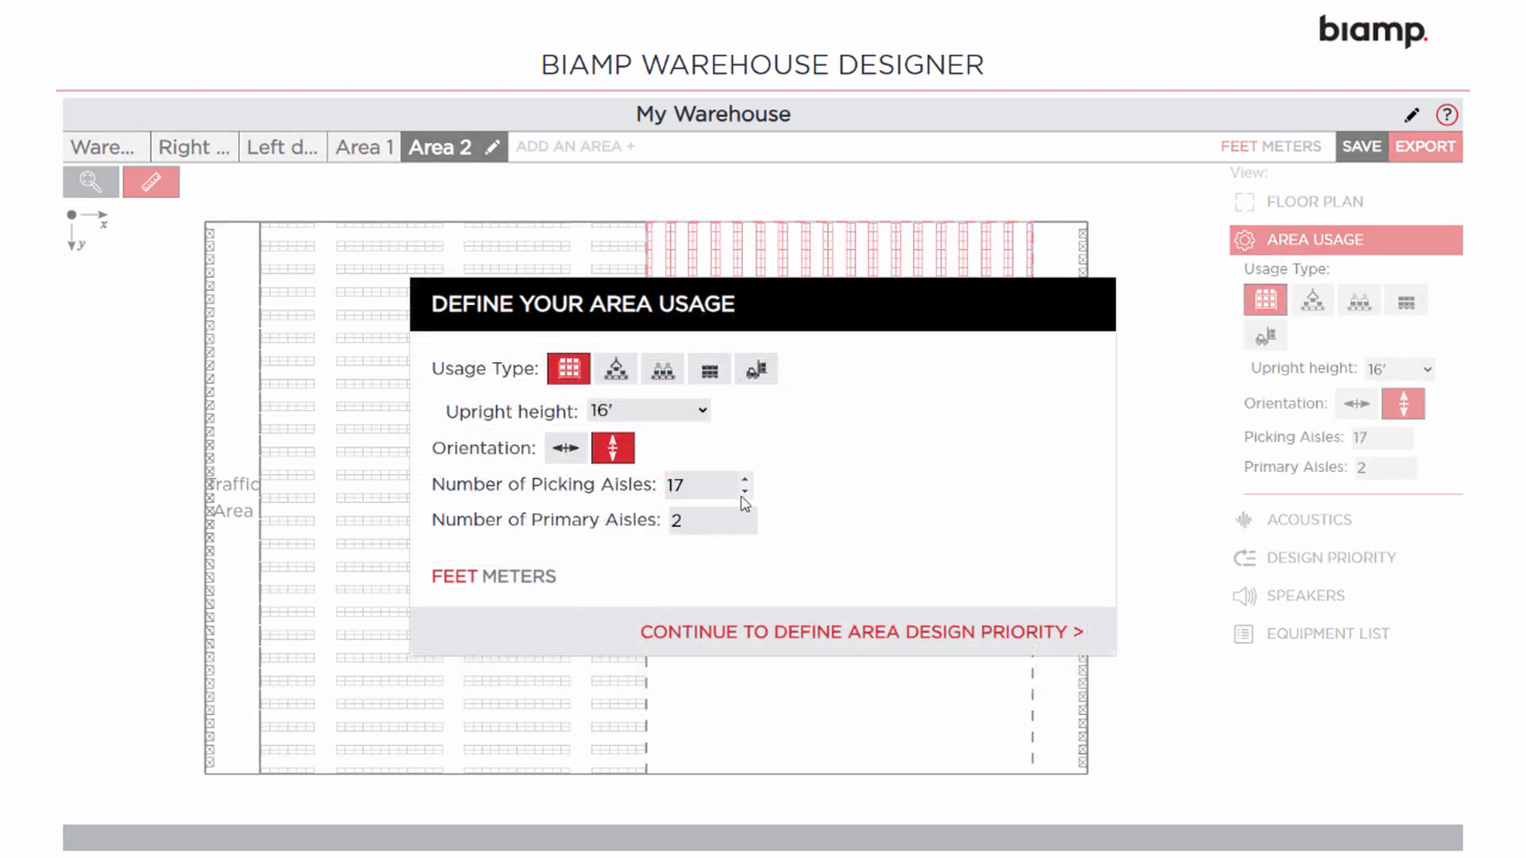
pyautogui.click(745, 491)
pyautogui.click(745, 491)
pyautogui.click(794, 632)
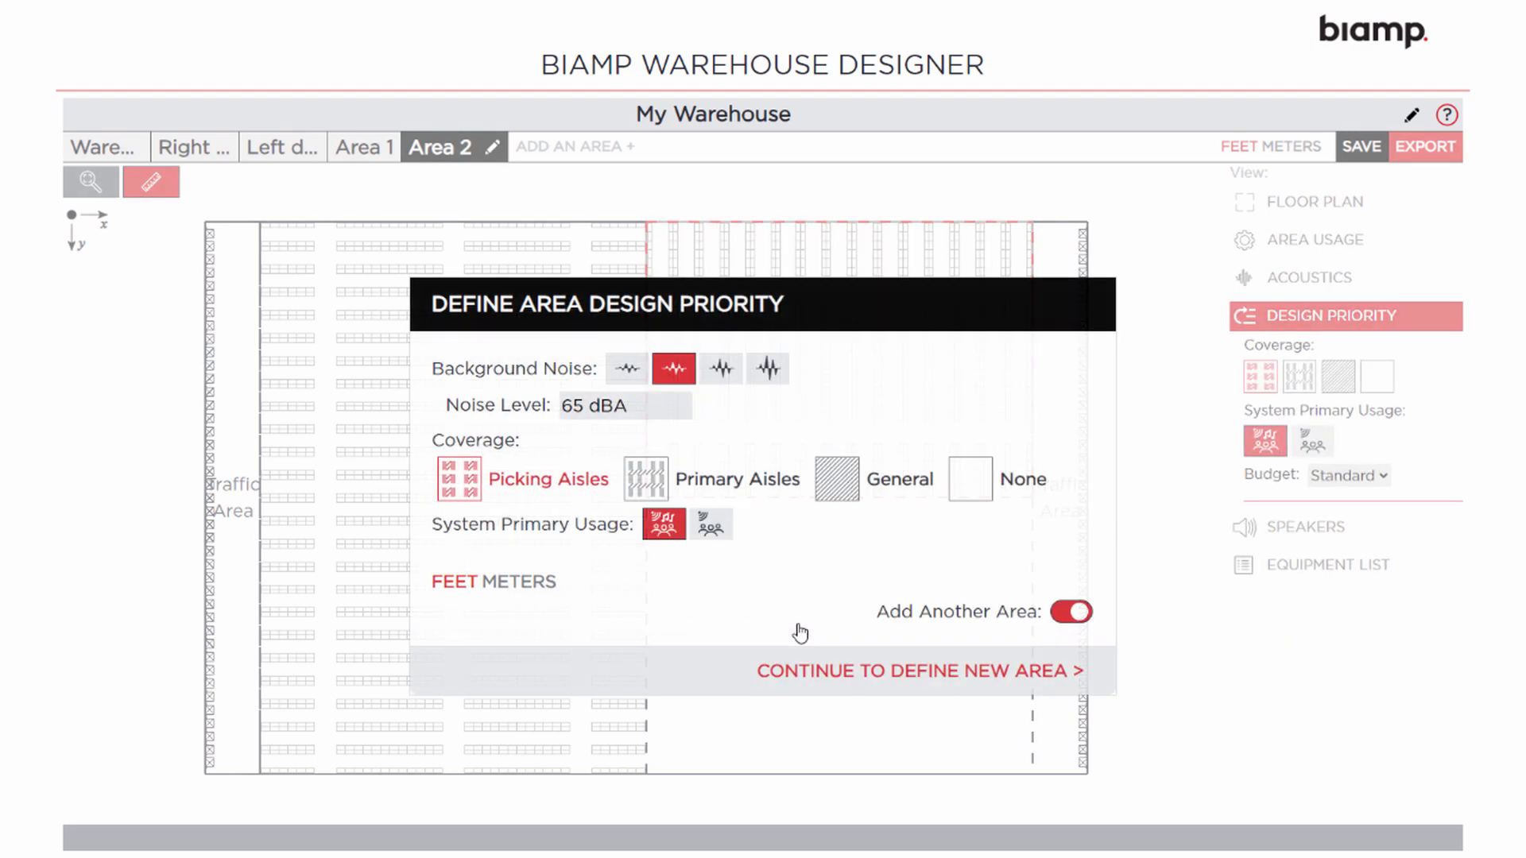
# Add a 300' × 200' area at origin 425, 275 with a closed ceiling
pyautogui.click(1036, 674)
pyautogui.moveTo(640, 401); pyautogui.dragTo(571, 399)
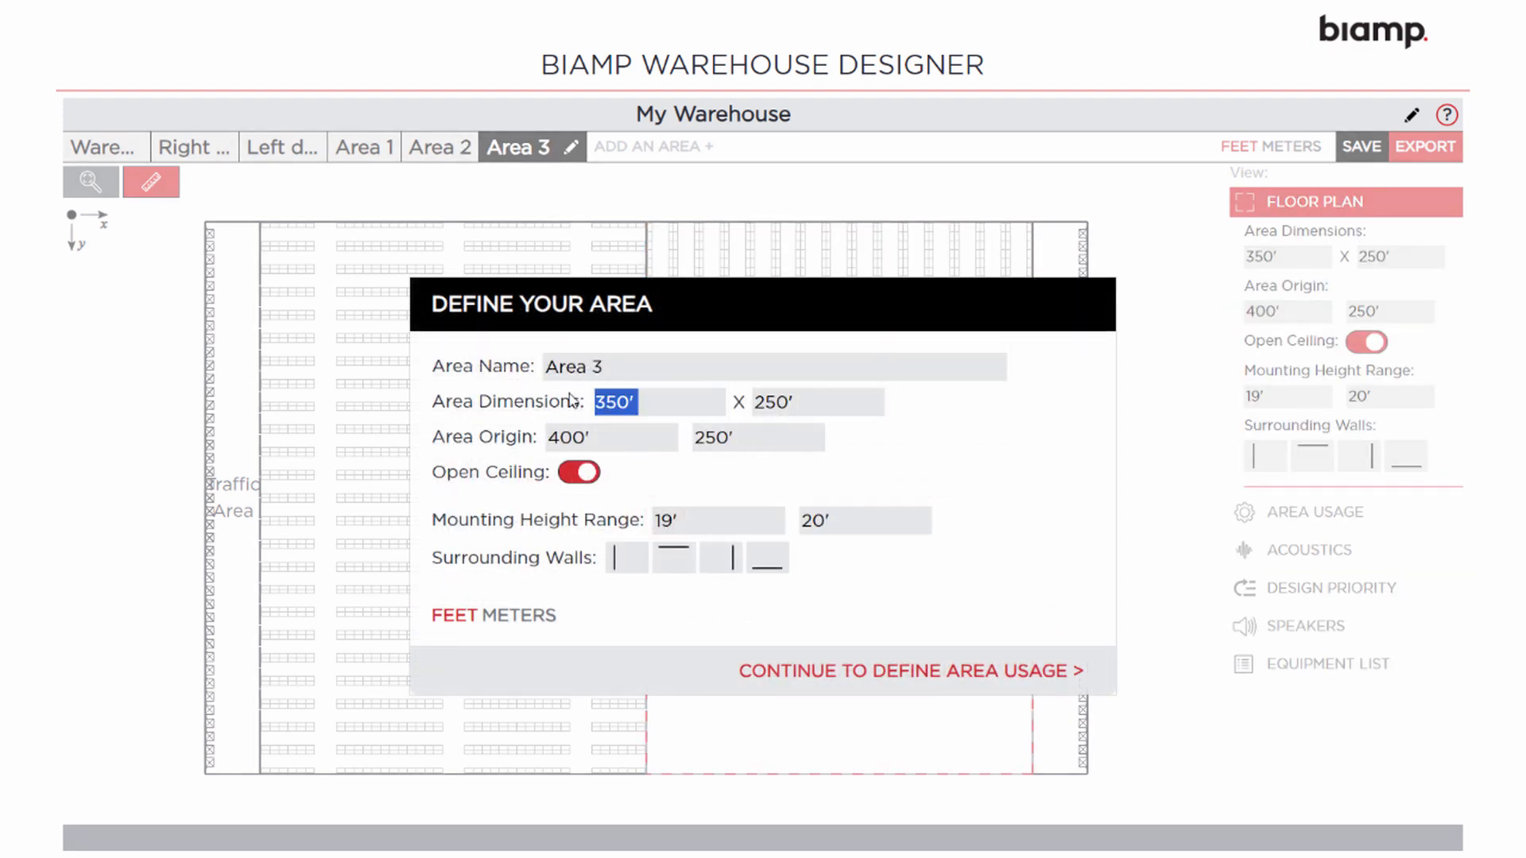
pyautogui.write('300')
pyautogui.press('Tab')
pyautogui.write('200')
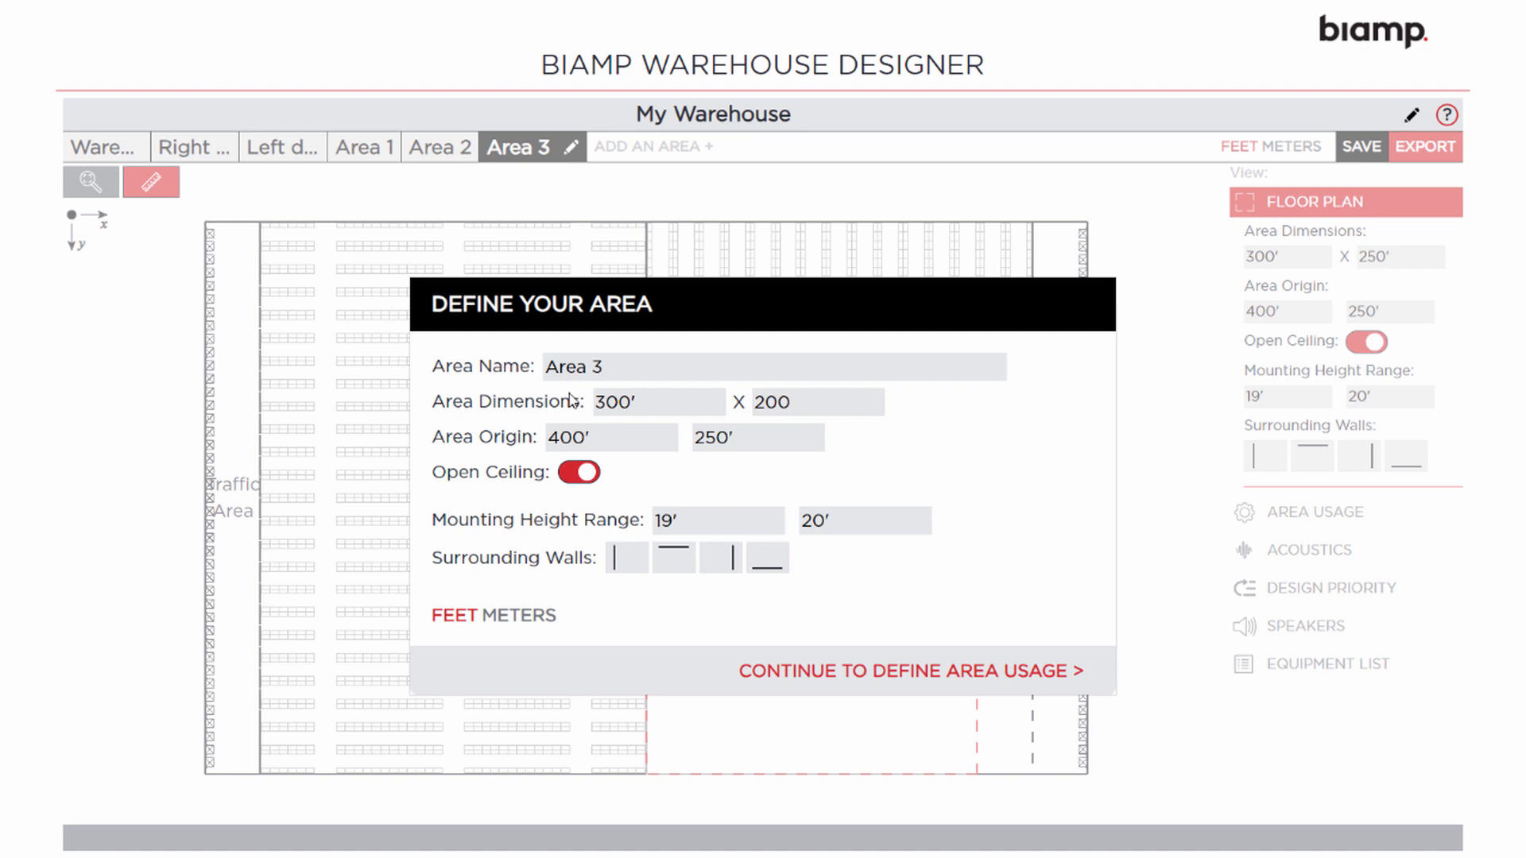
pyautogui.press('Tab')
pyautogui.write('425')
pyautogui.press('Tab')
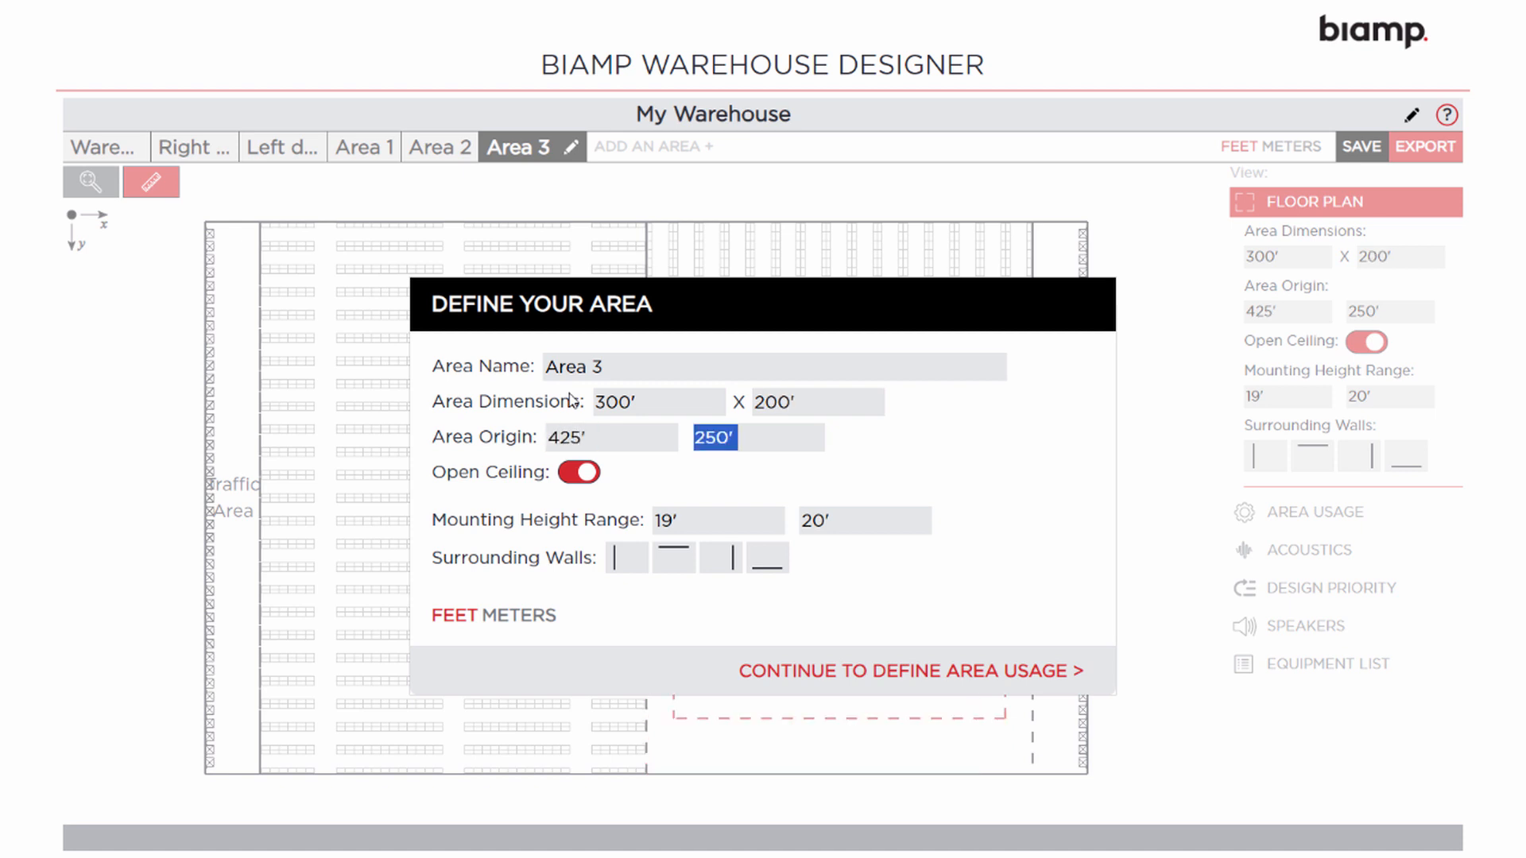
pyautogui.write('275')
pyautogui.click(588, 477)
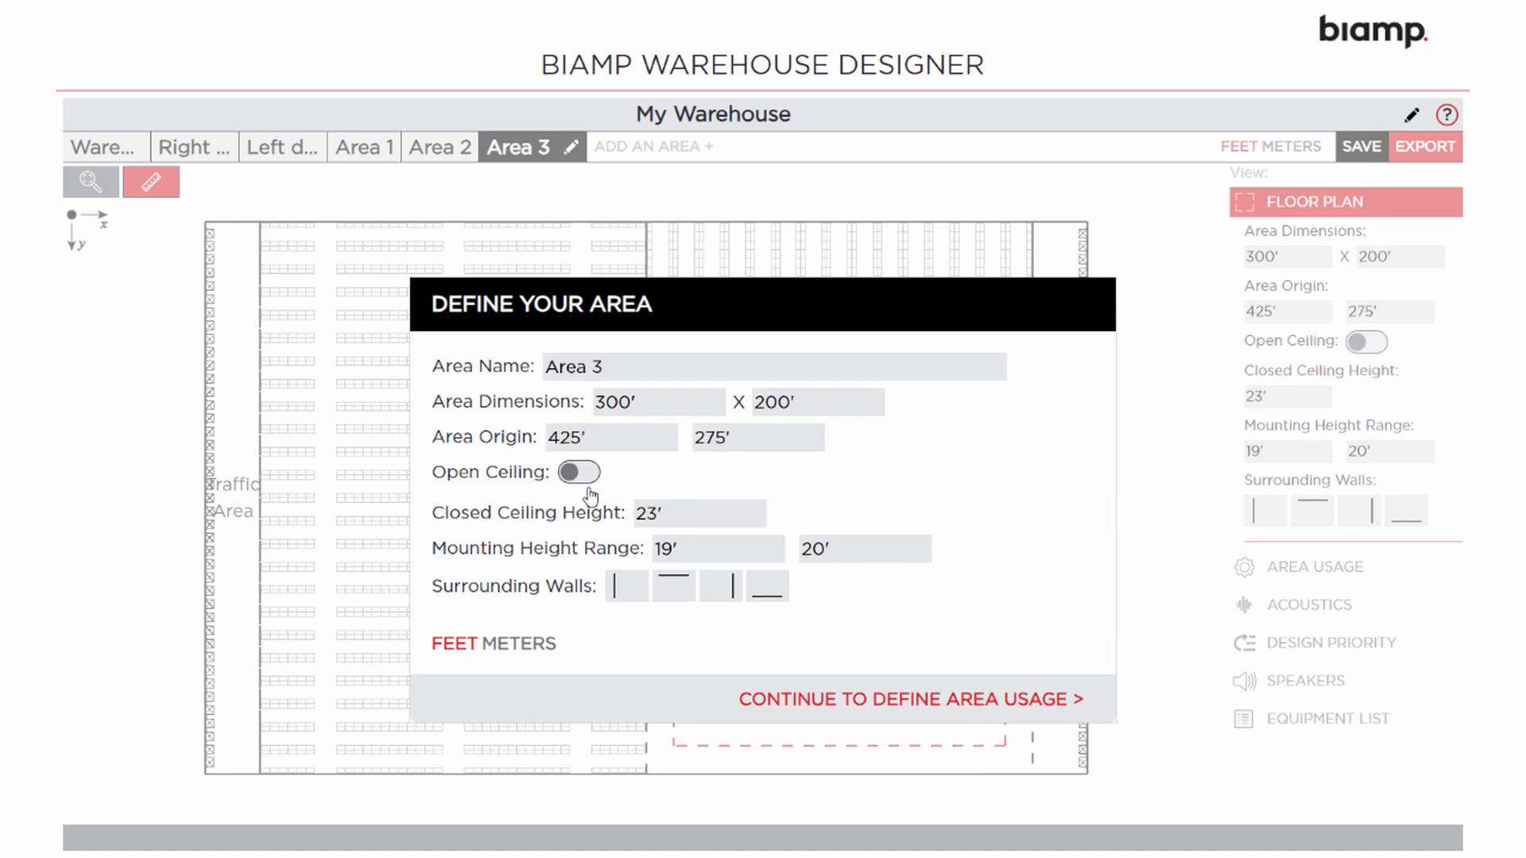
# Make it Pallet Staging with 75 dBA noise and General coverage, then calculate the layout
pyautogui.click(803, 701)
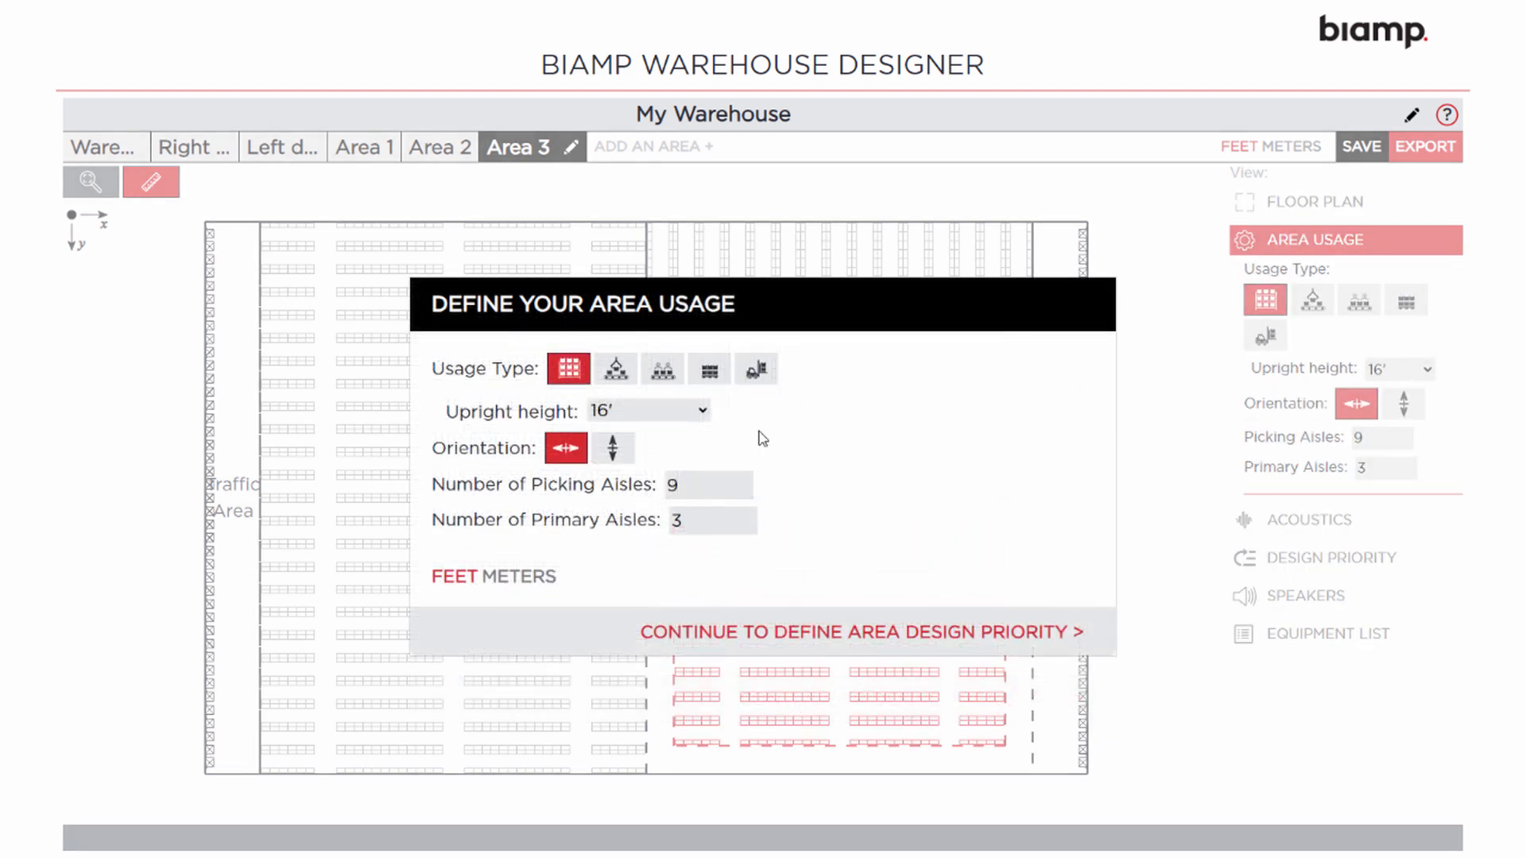
pyautogui.click(709, 368)
pyautogui.click(804, 522)
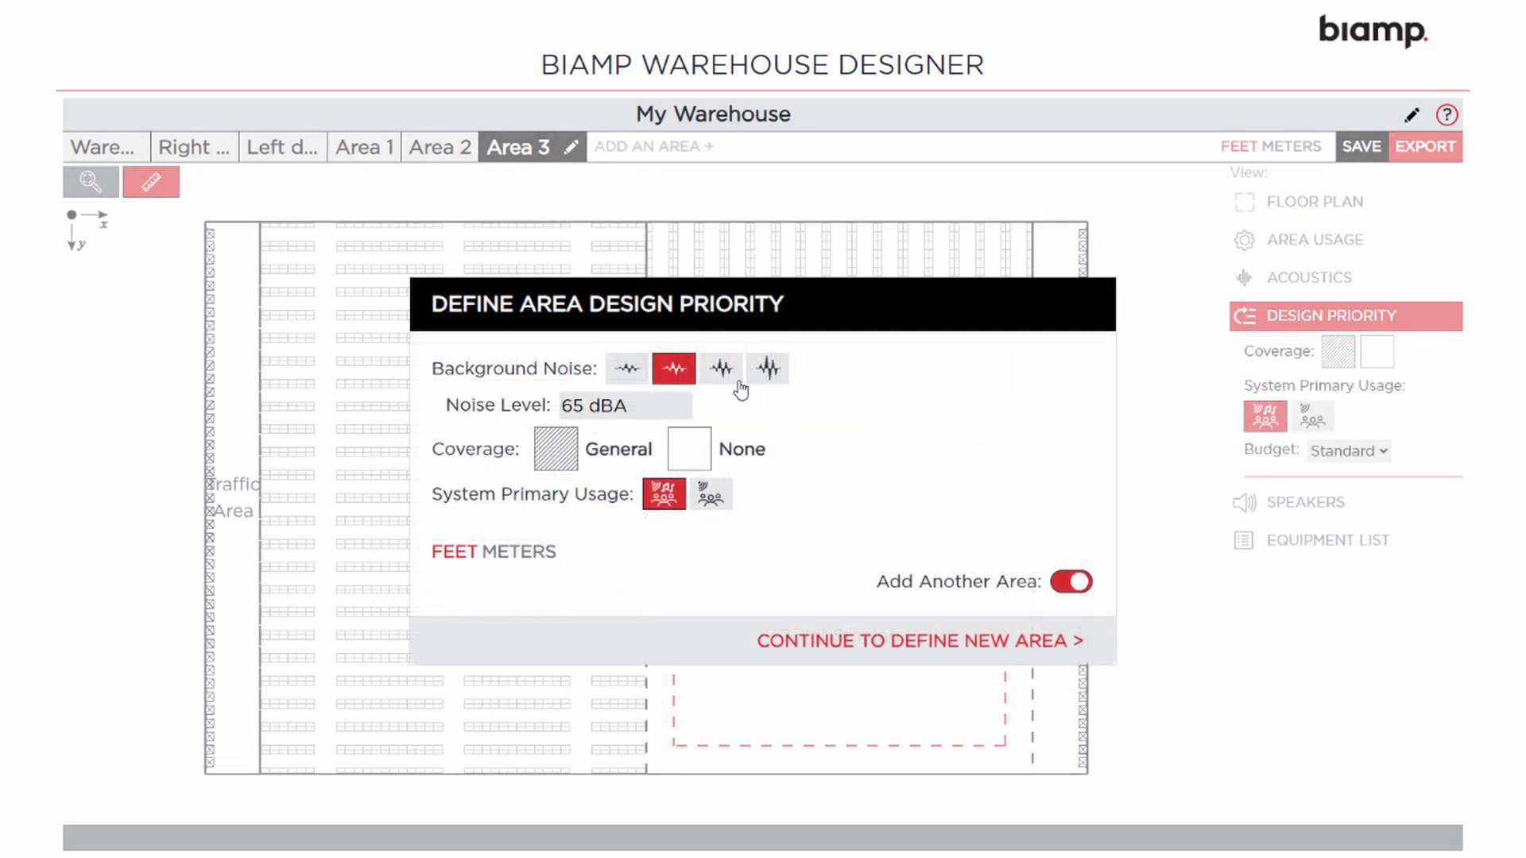
pyautogui.click(766, 375)
pyautogui.click(555, 451)
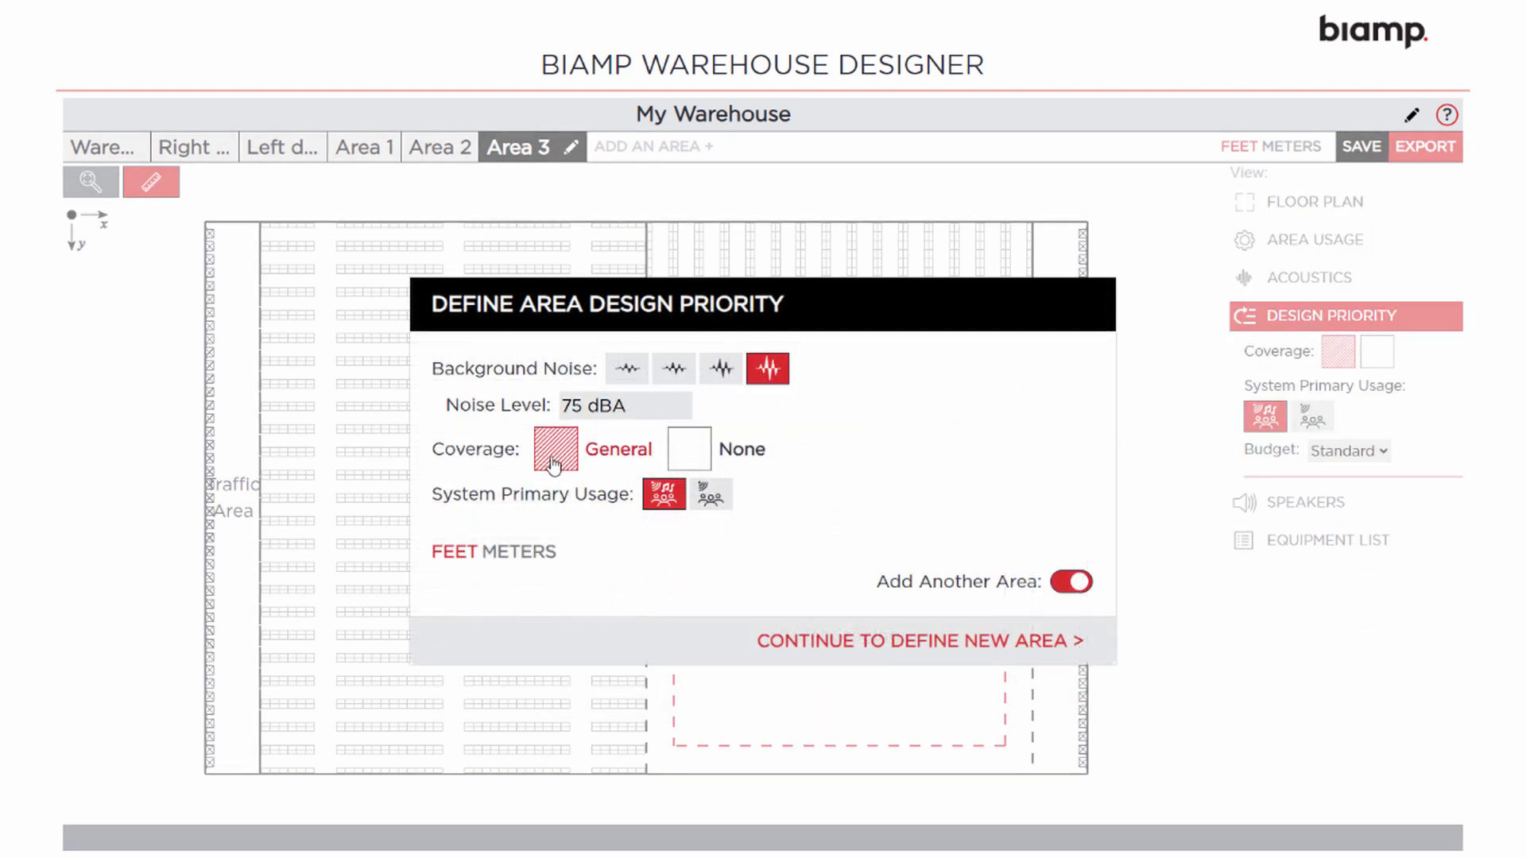
pyautogui.click(1070, 584)
pyautogui.click(1004, 641)
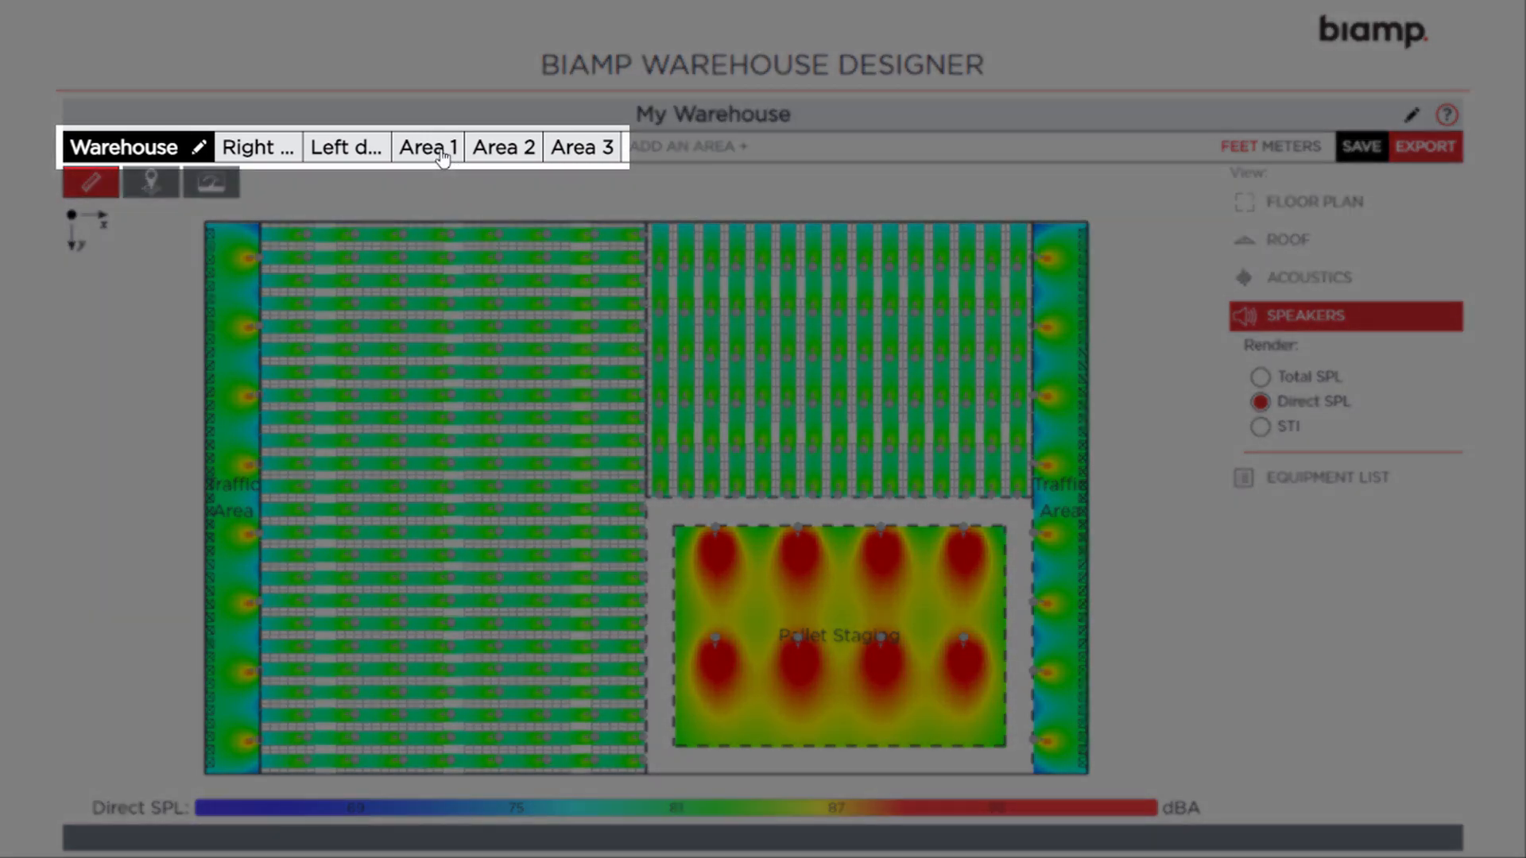
# Compare Area 1's coverage with the whole warehouse, then show the floor plan settings
pyautogui.click(441, 153)
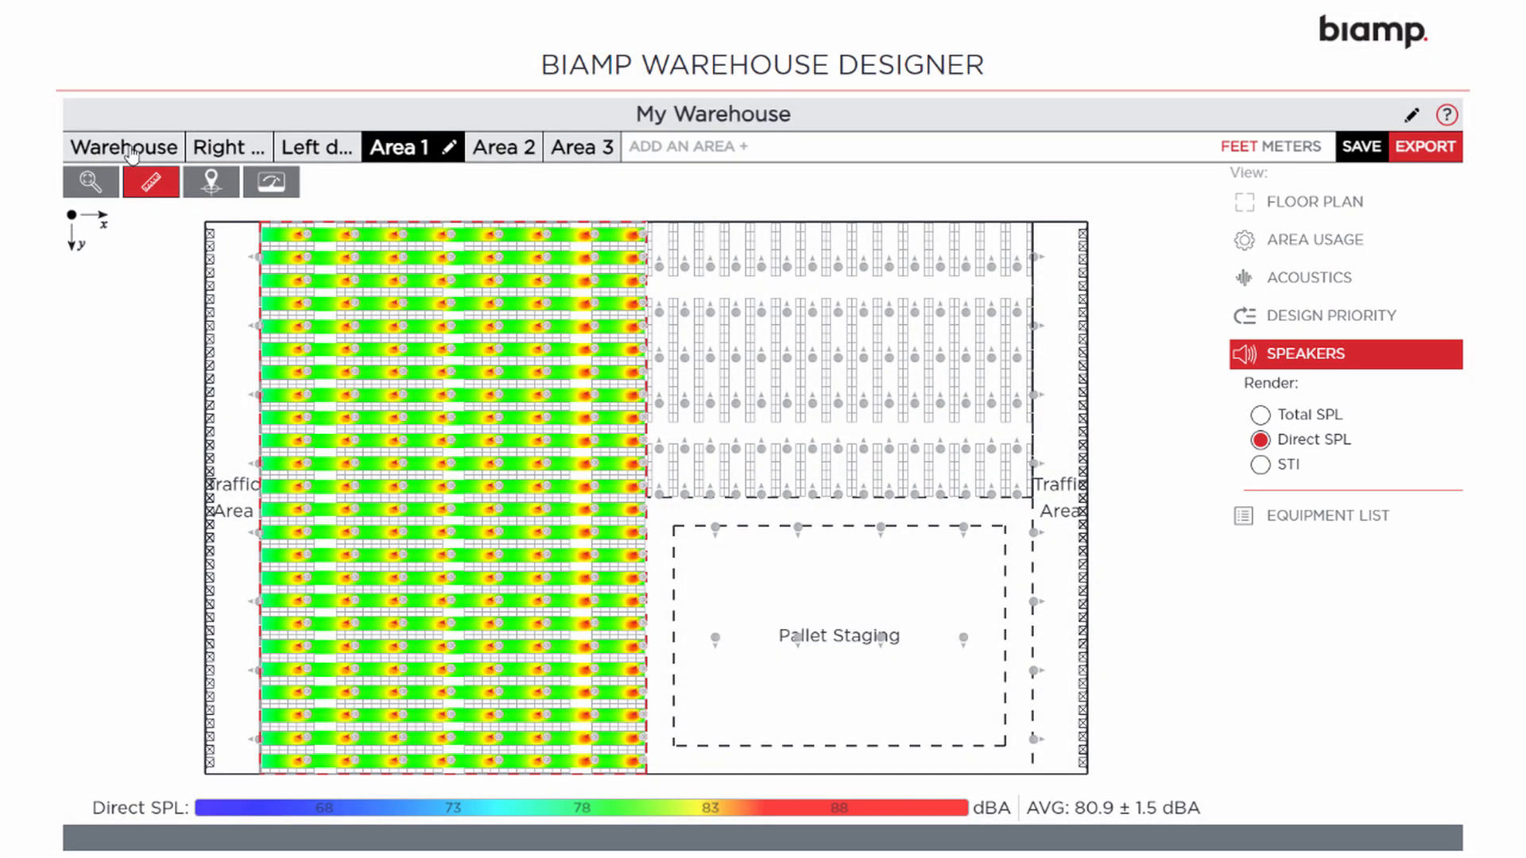
pyautogui.click(131, 151)
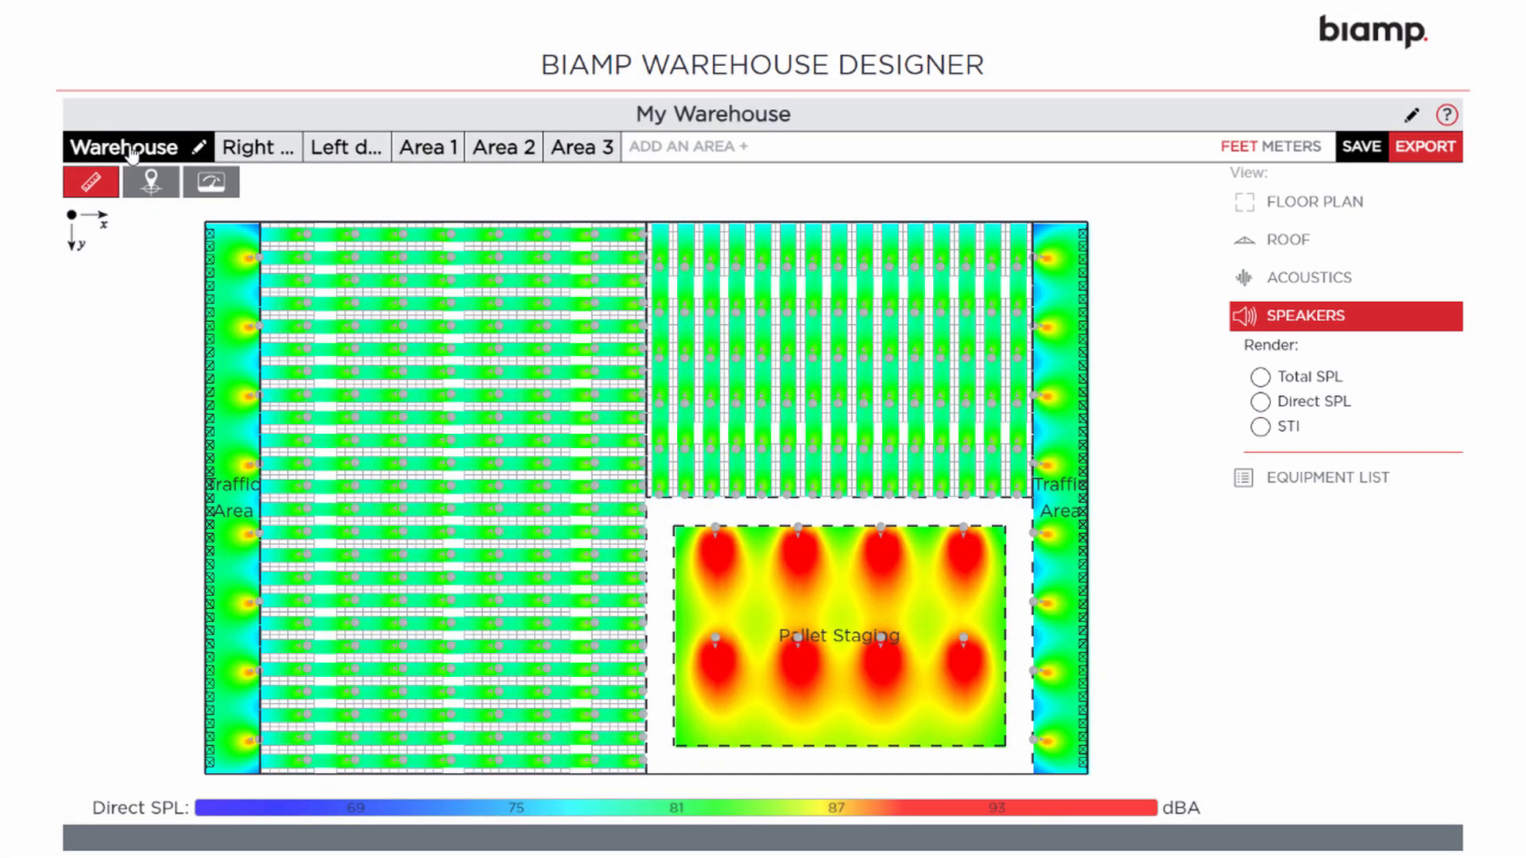
pyautogui.click(1317, 204)
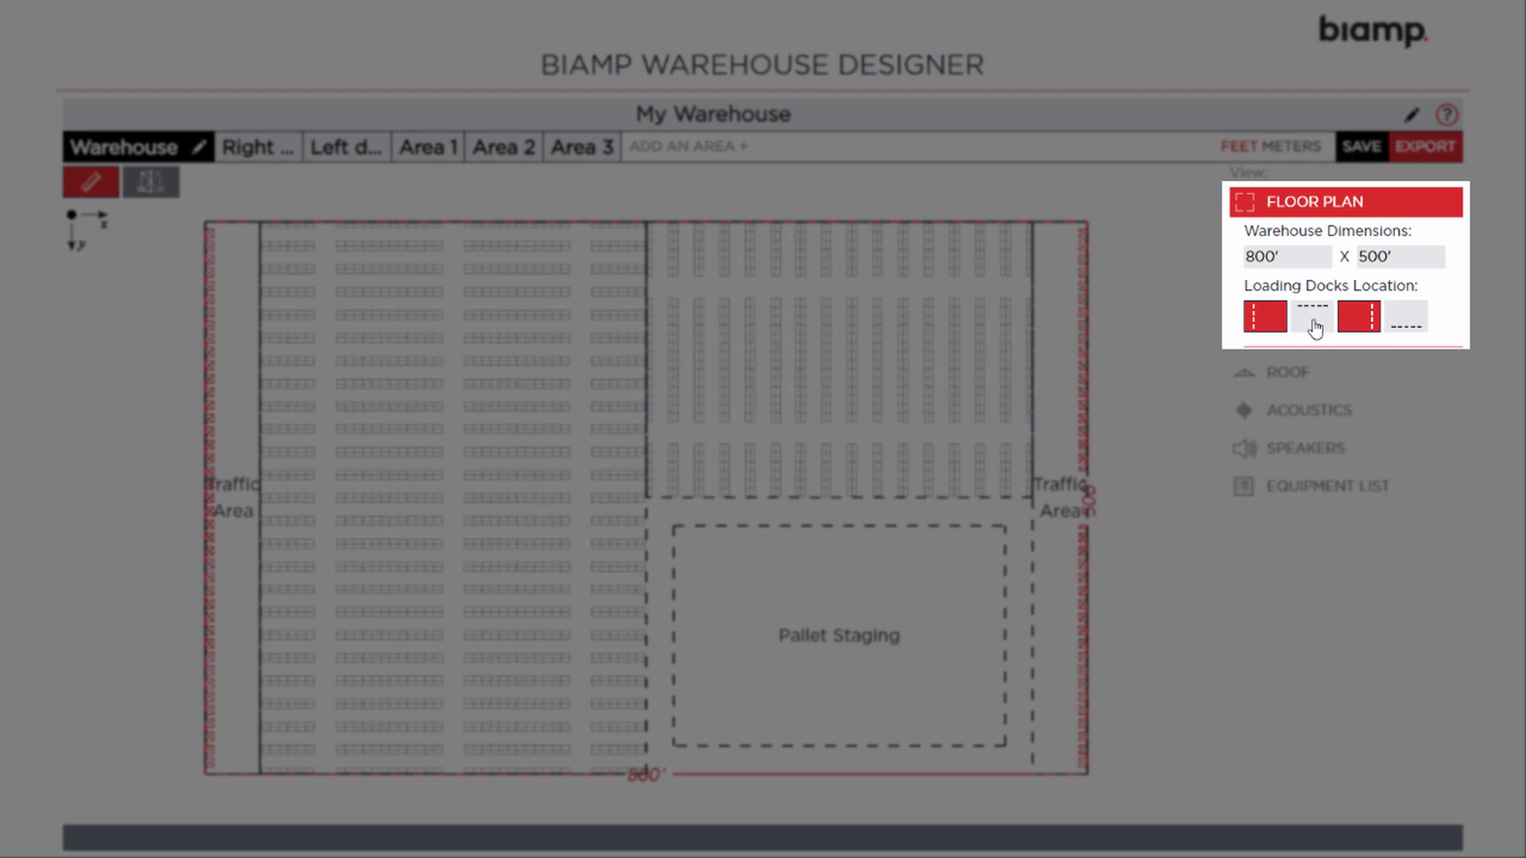
# Add top-wall loading docks with a matching traffic area, dismissing the overlap warning
pyautogui.click(1313, 322)
pyautogui.click(455, 461)
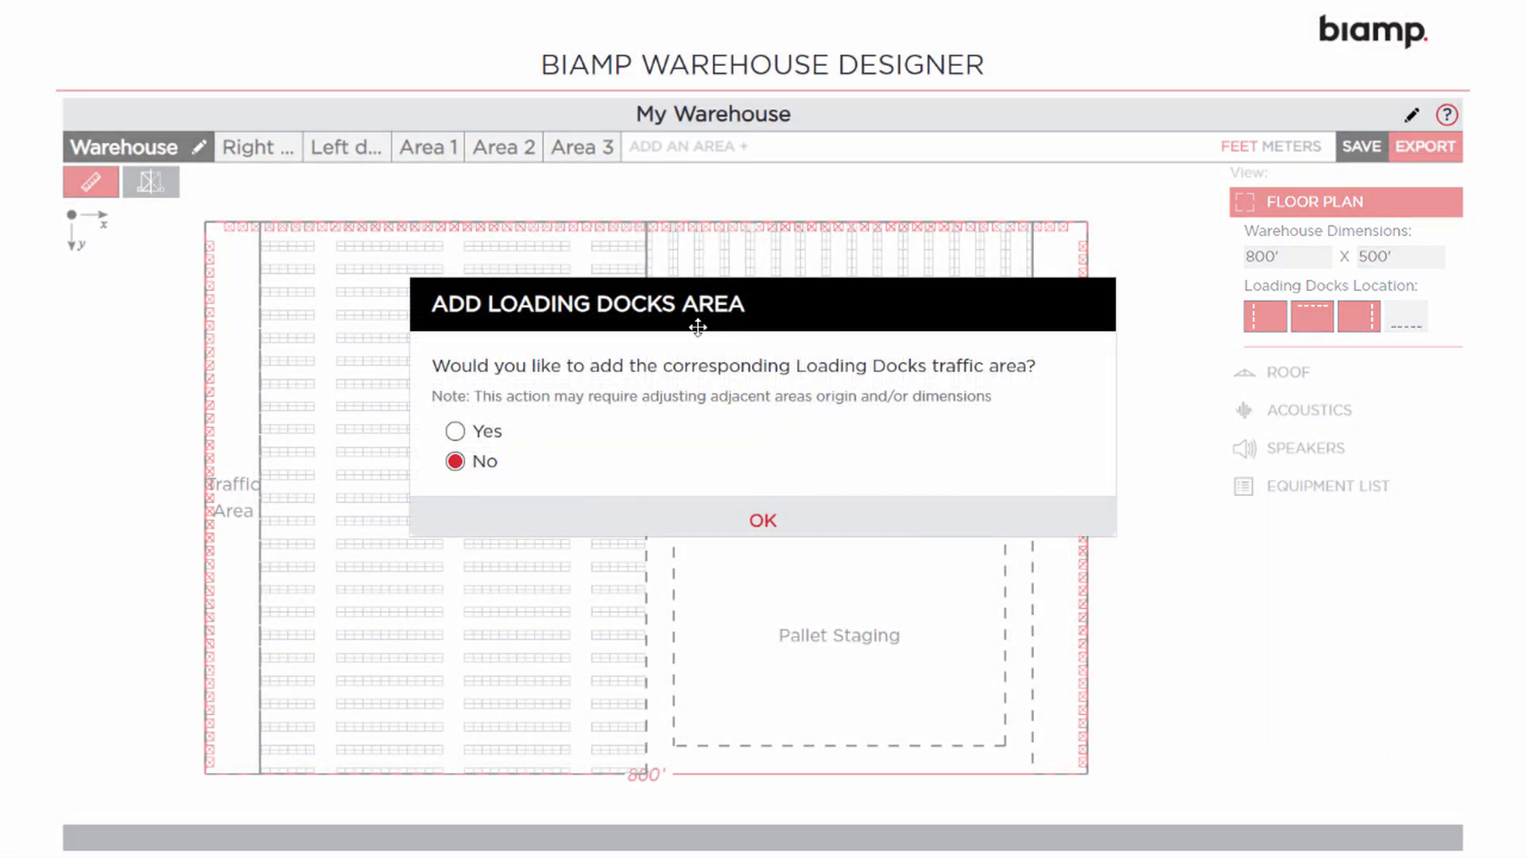
pyautogui.click(455, 434)
pyautogui.click(763, 523)
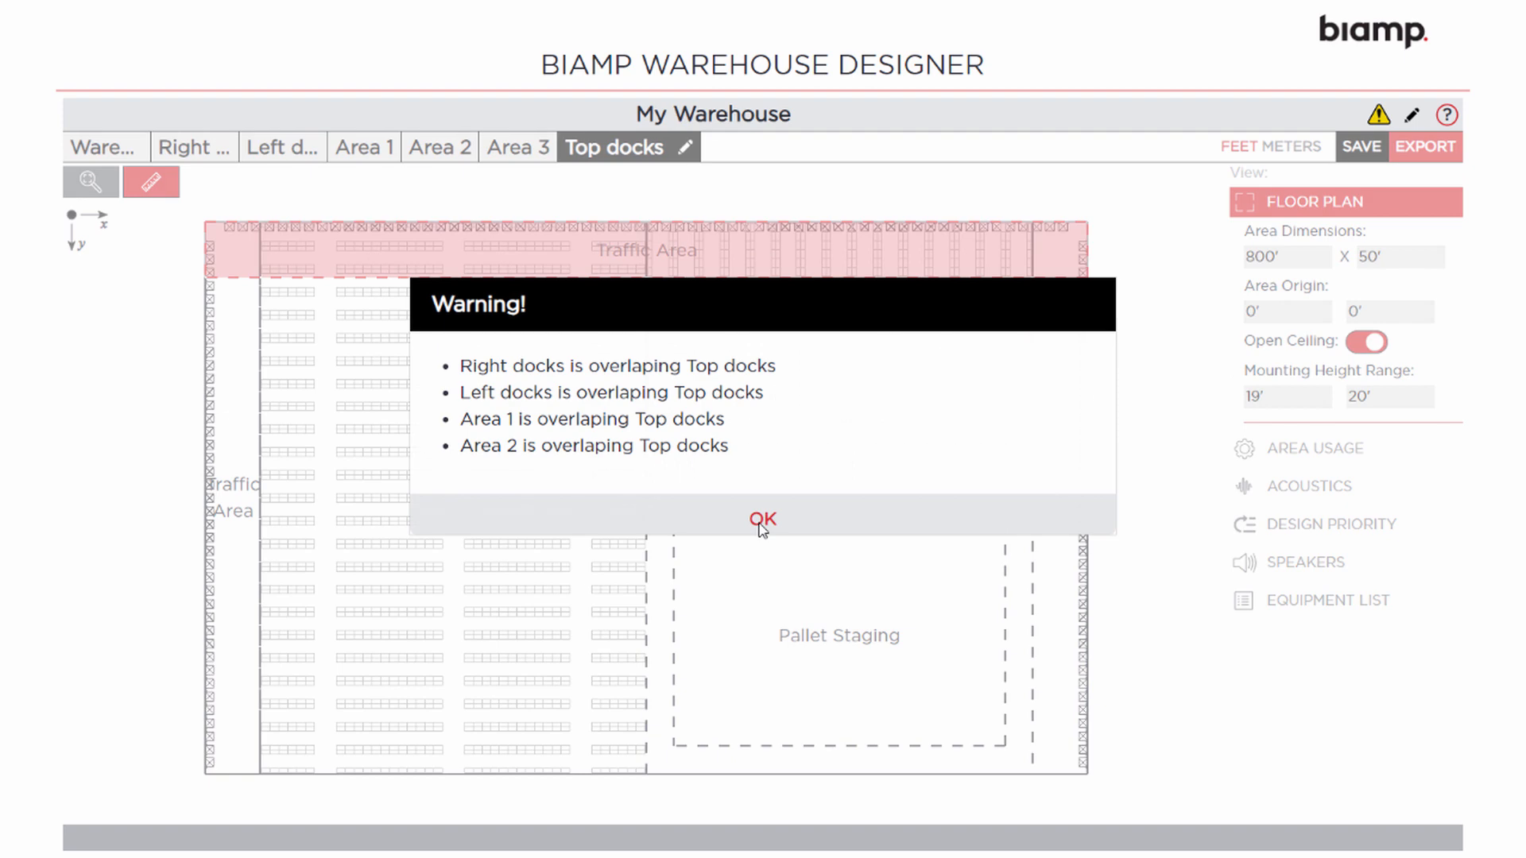
pyautogui.click(762, 523)
pyautogui.click(136, 150)
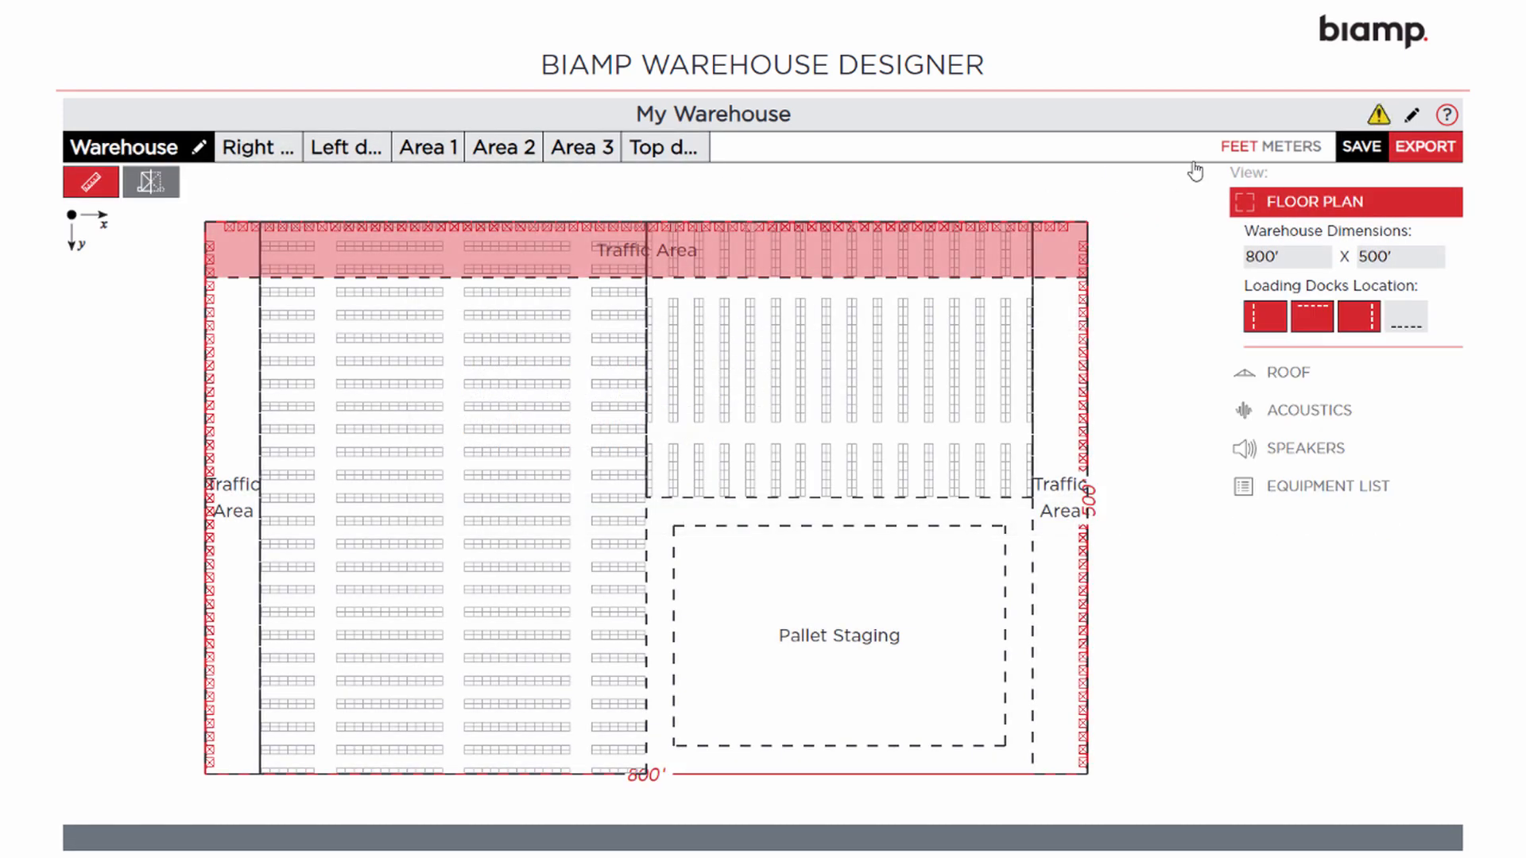
# Remove the top-wall loading docks and their traffic area, then show the roof settings
pyautogui.click(1312, 315)
pyautogui.click(485, 431)
pyautogui.click(458, 409)
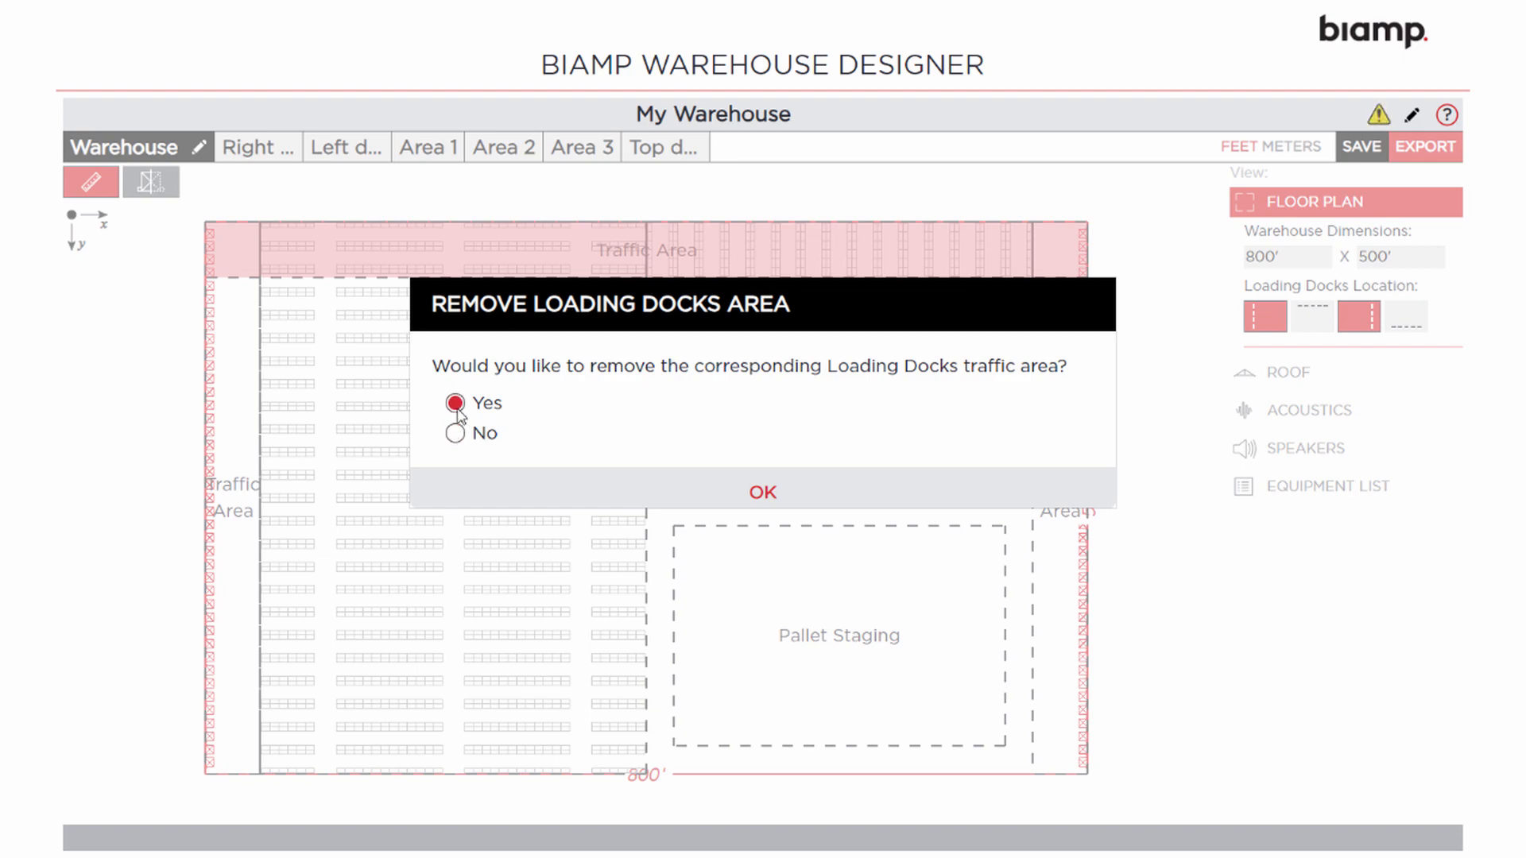
pyautogui.click(765, 496)
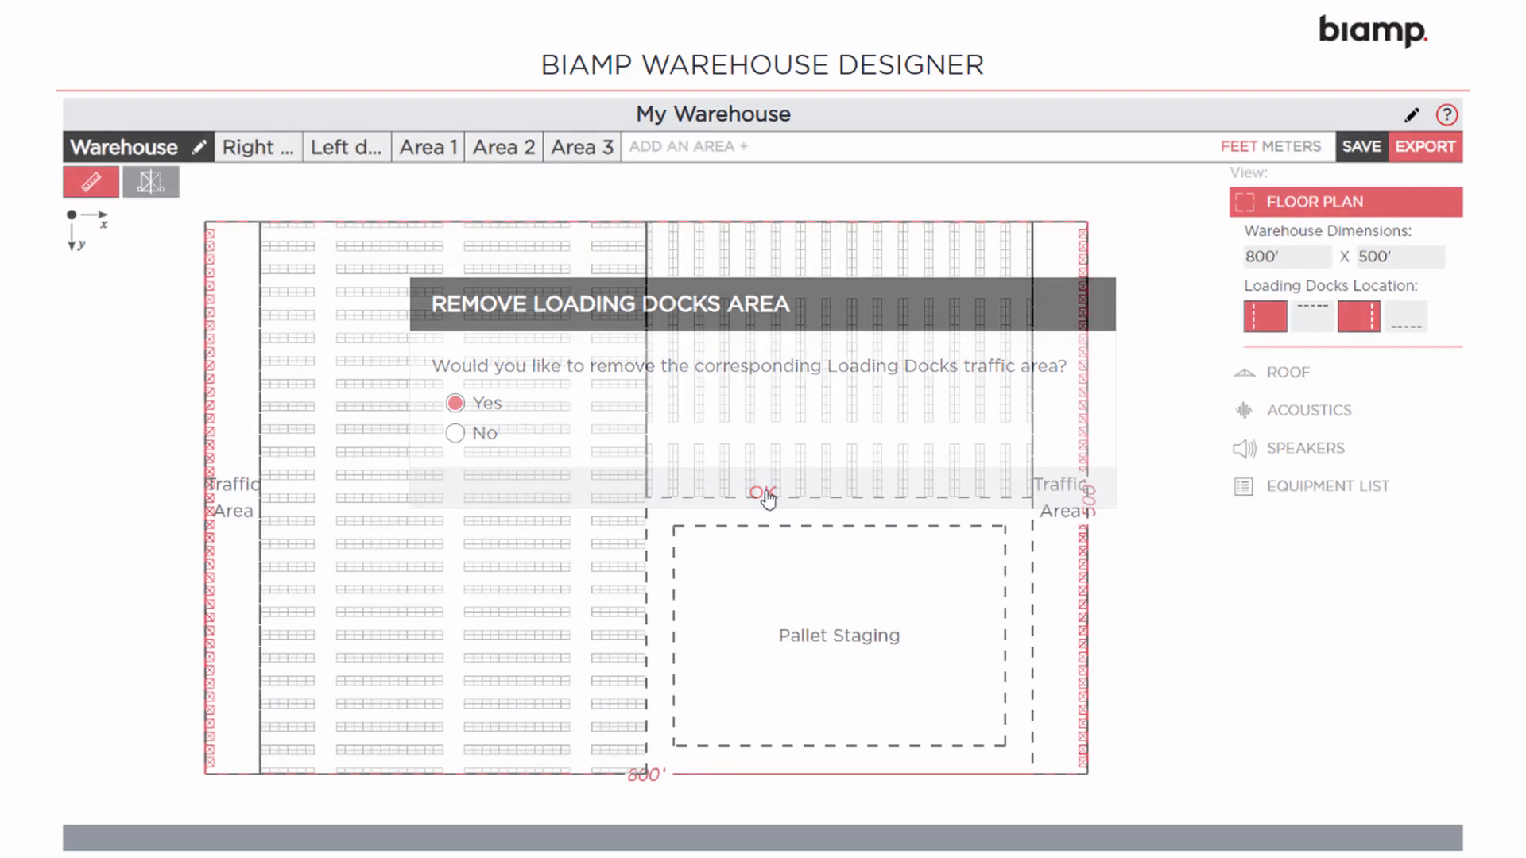
pyautogui.click(1274, 373)
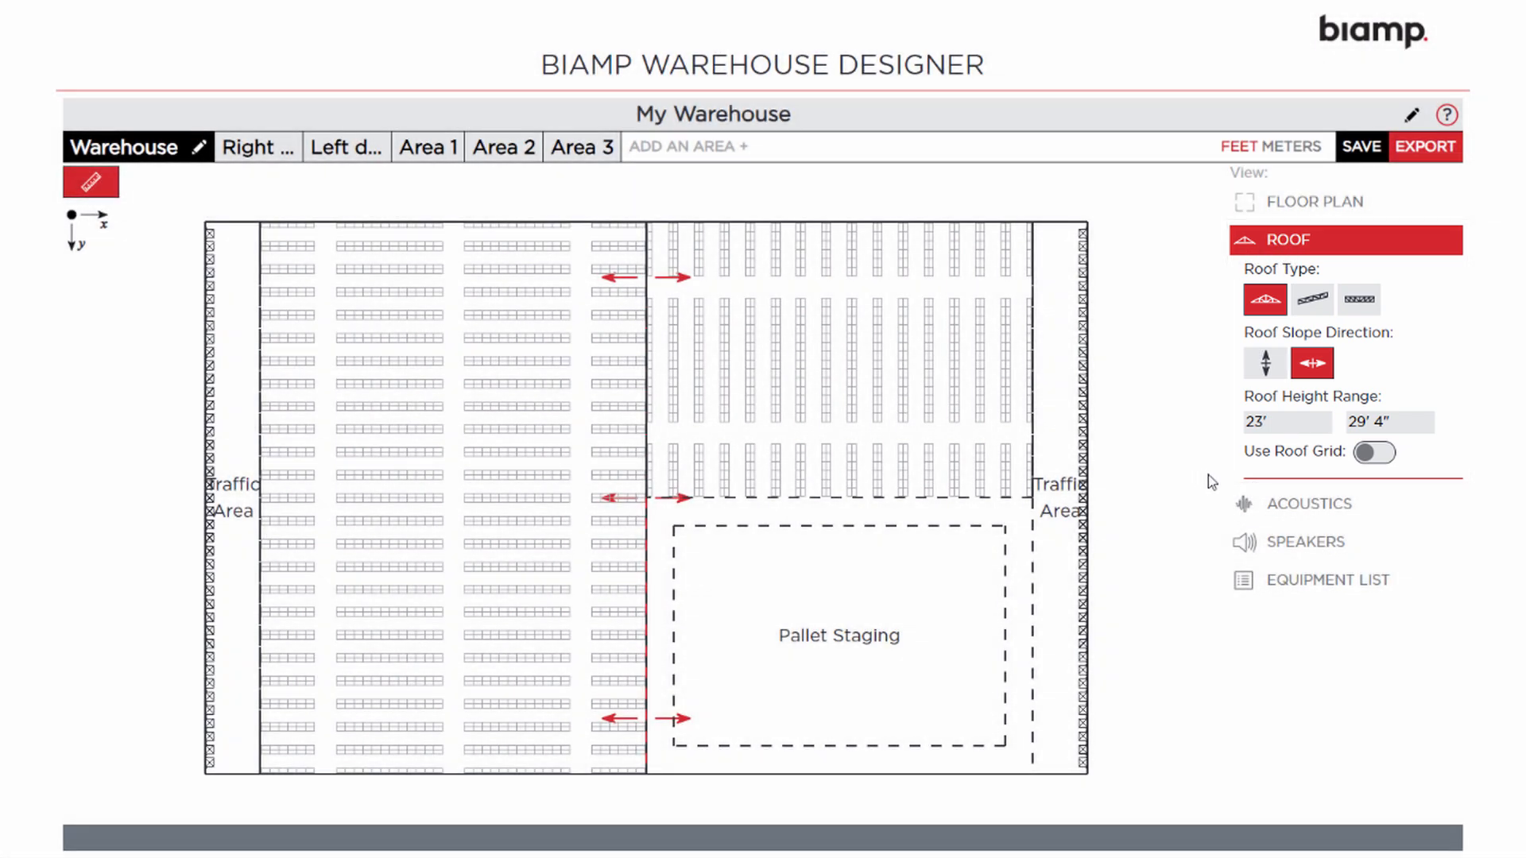
# Keep CMU Unpainted walls and Metal Deck ceiling, then show the speaker render options
pyautogui.click(1300, 509)
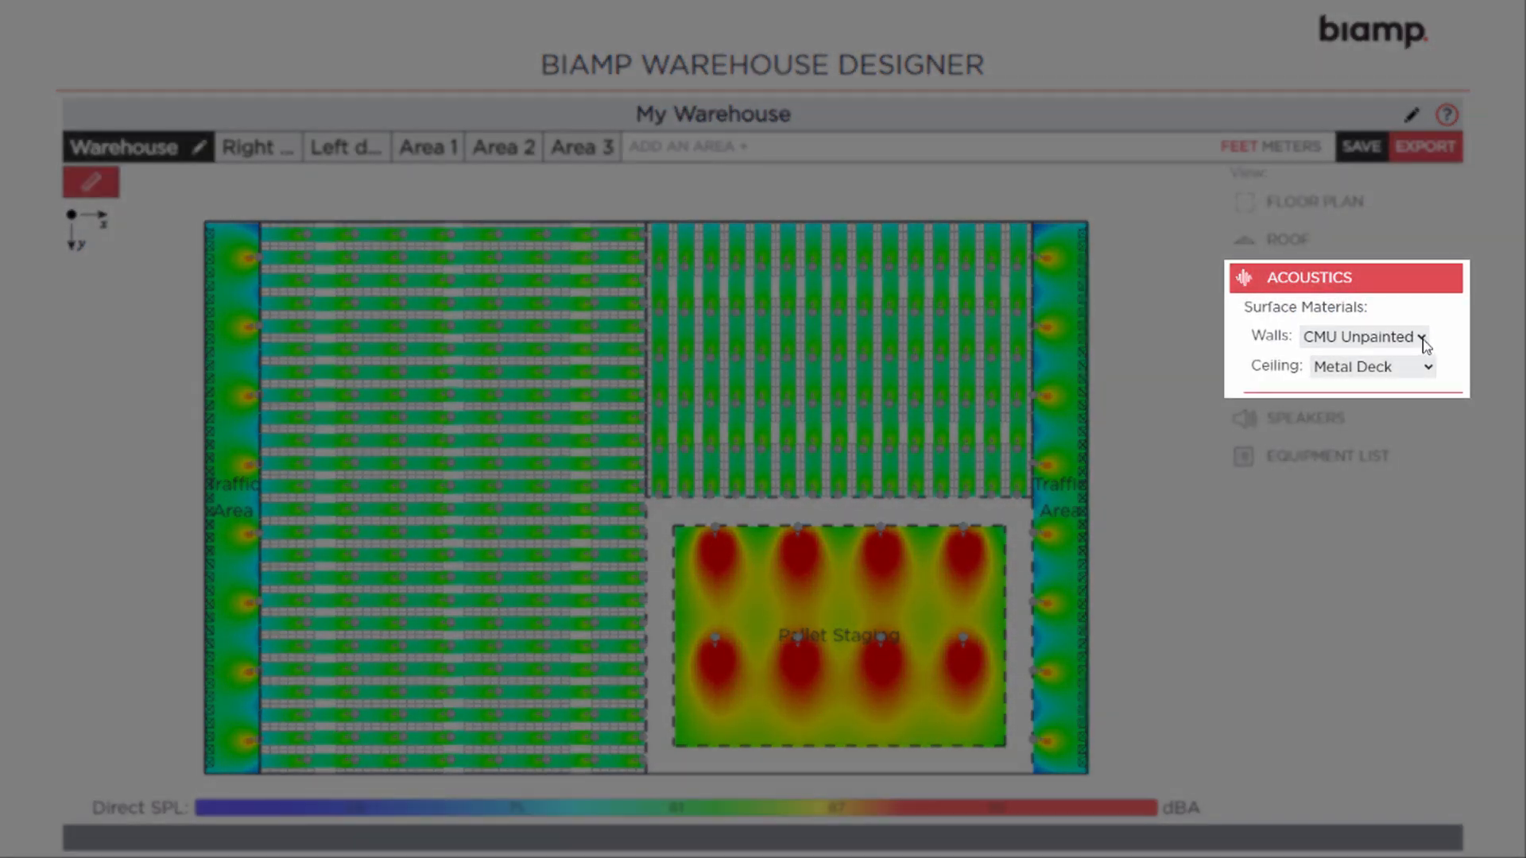
pyautogui.click(1345, 372)
pyautogui.click(1346, 377)
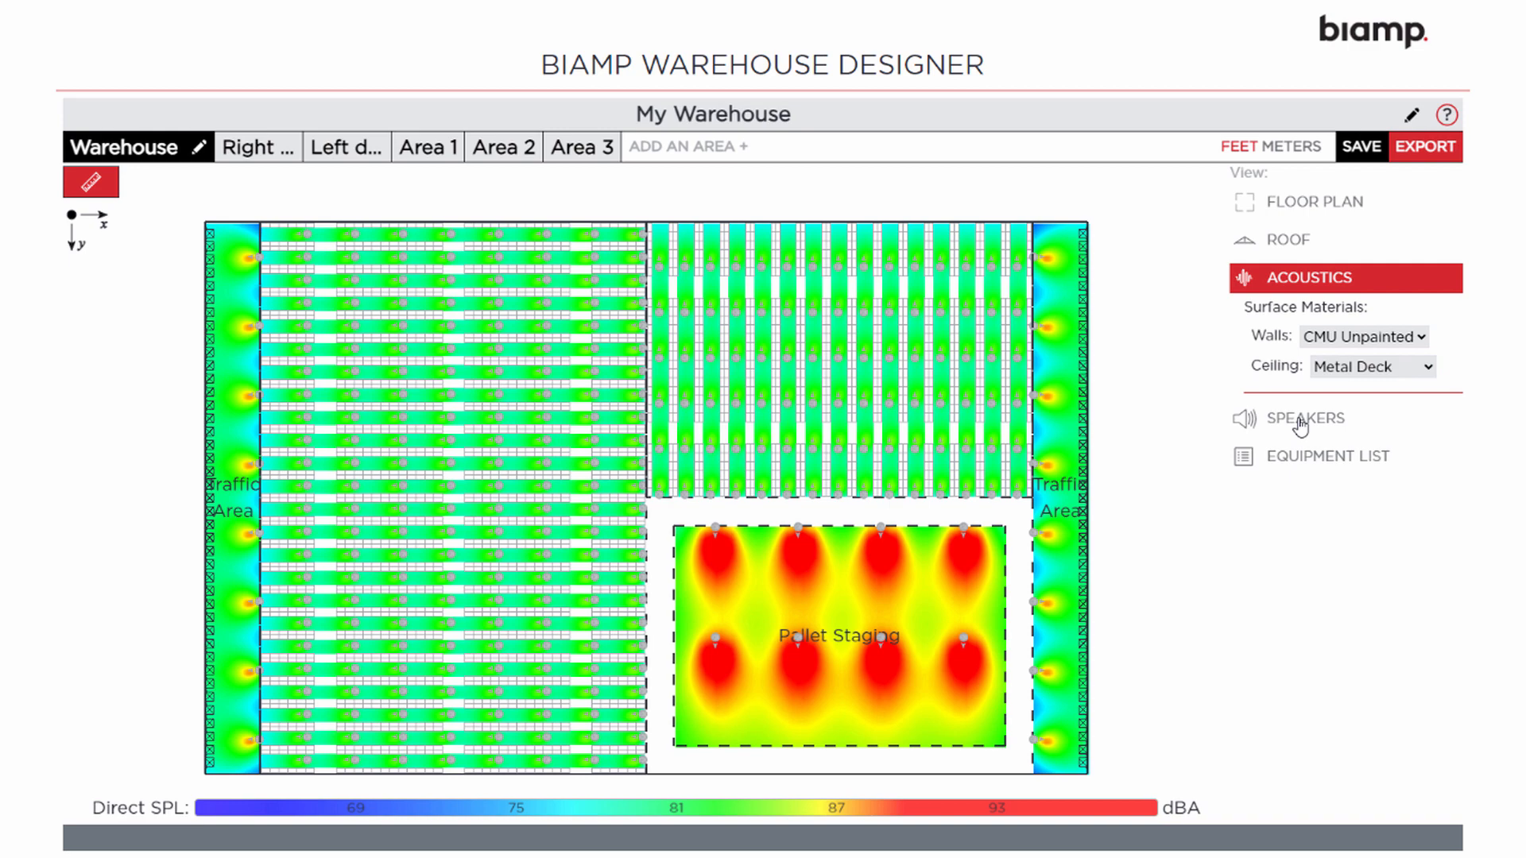
pyautogui.click(1300, 421)
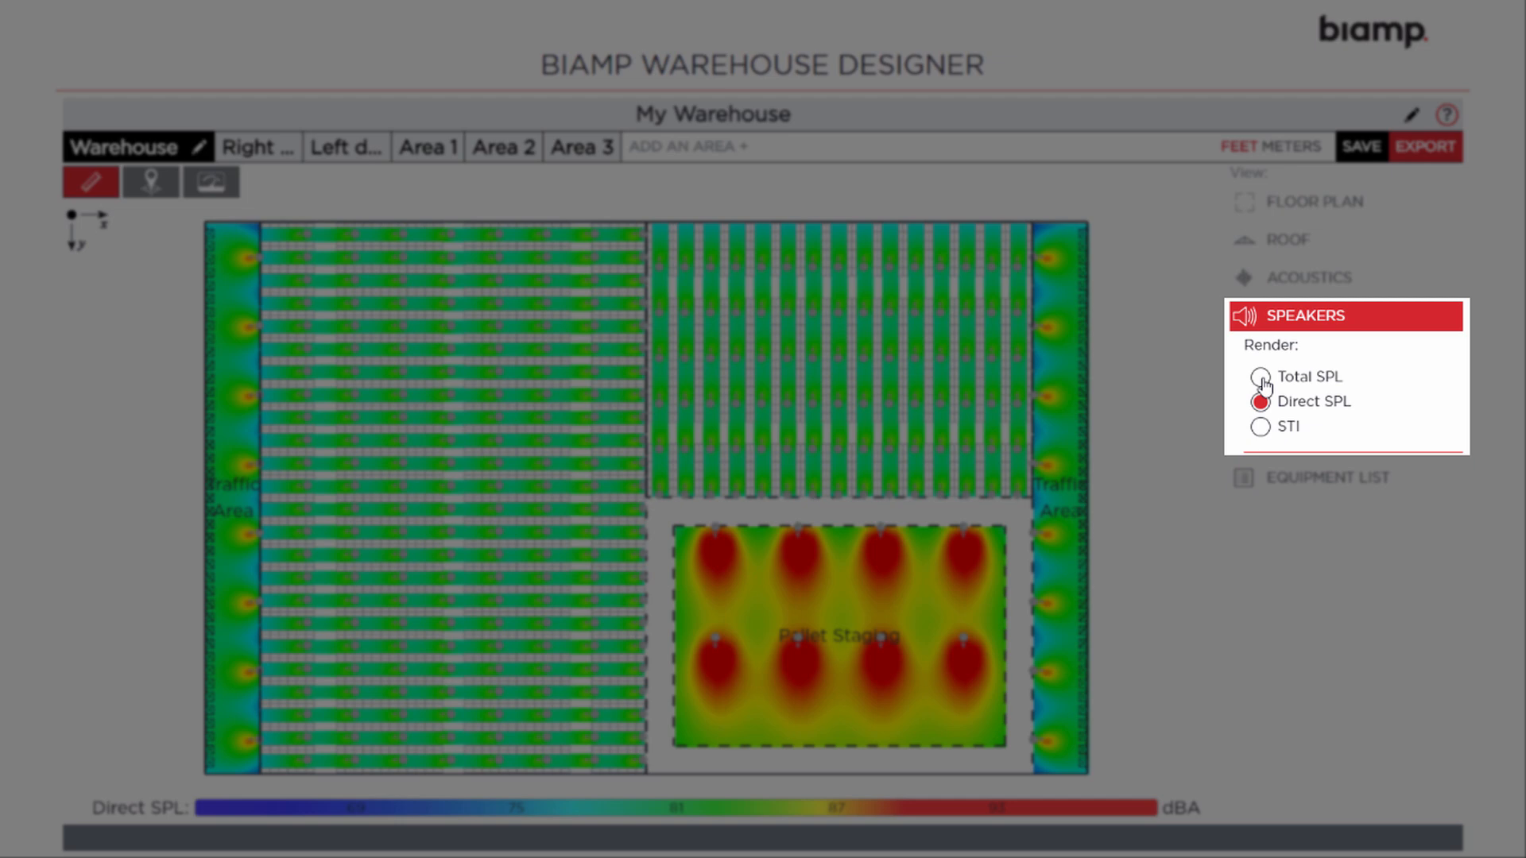
# Compare the total SPL, direct SPL and STI coverage renders, then inspect individual speakers
pyautogui.click(1262, 378)
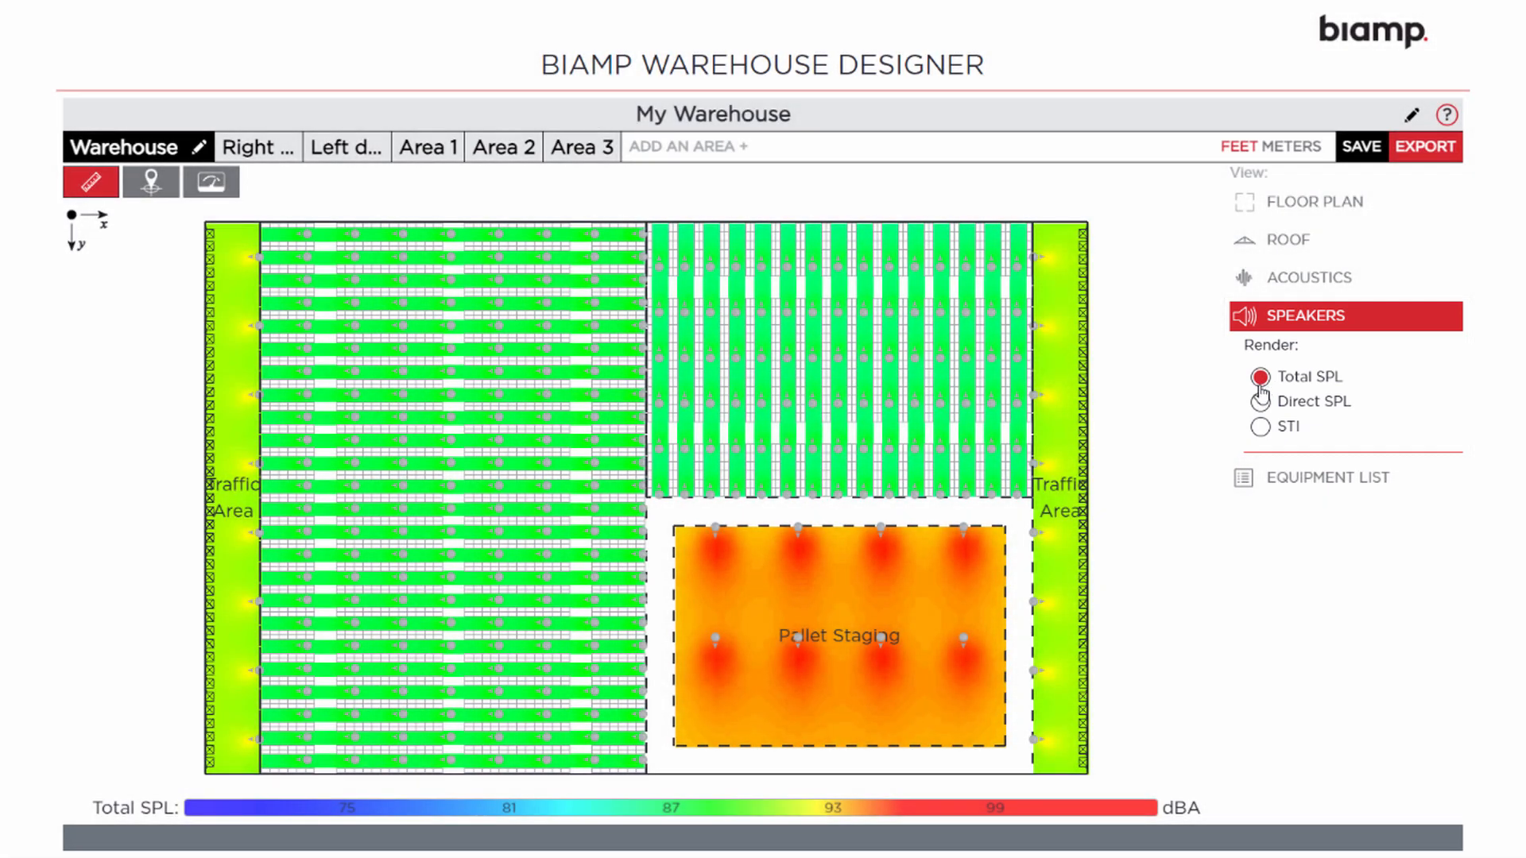
pyautogui.click(1261, 404)
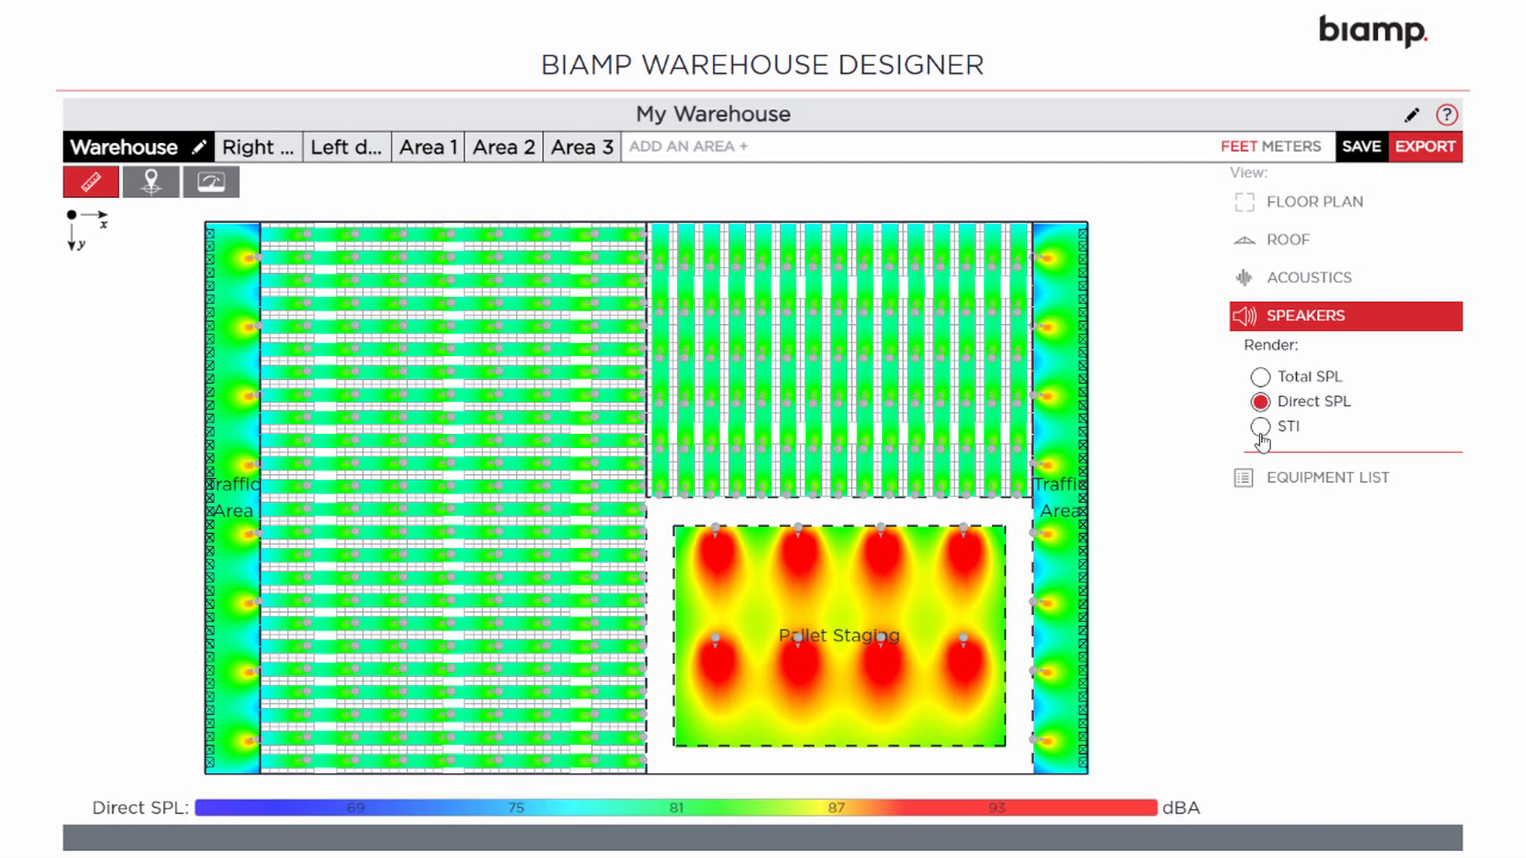
pyautogui.click(1261, 429)
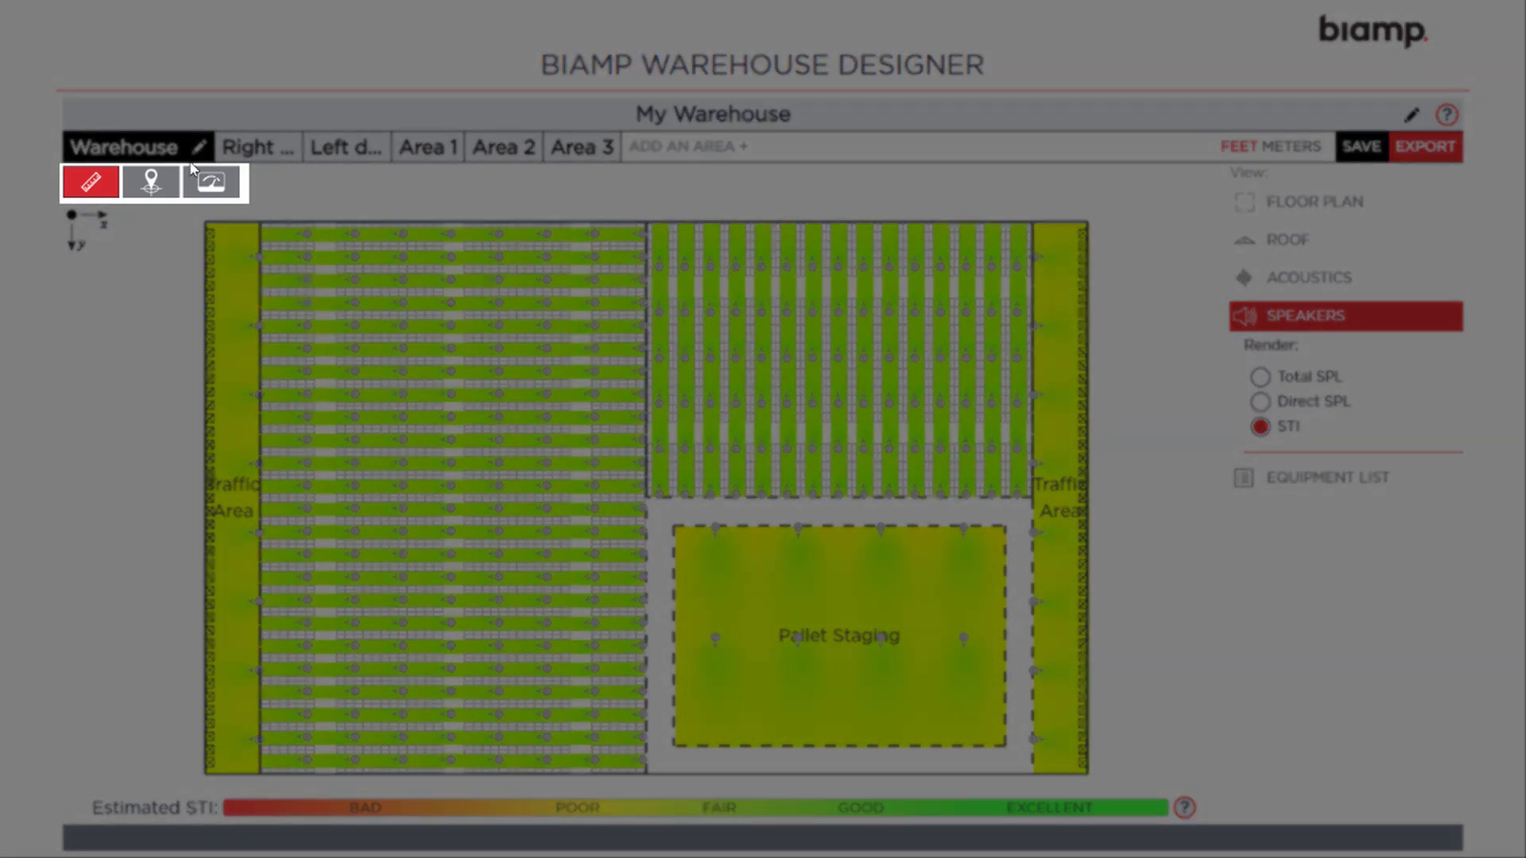
pyautogui.click(150, 182)
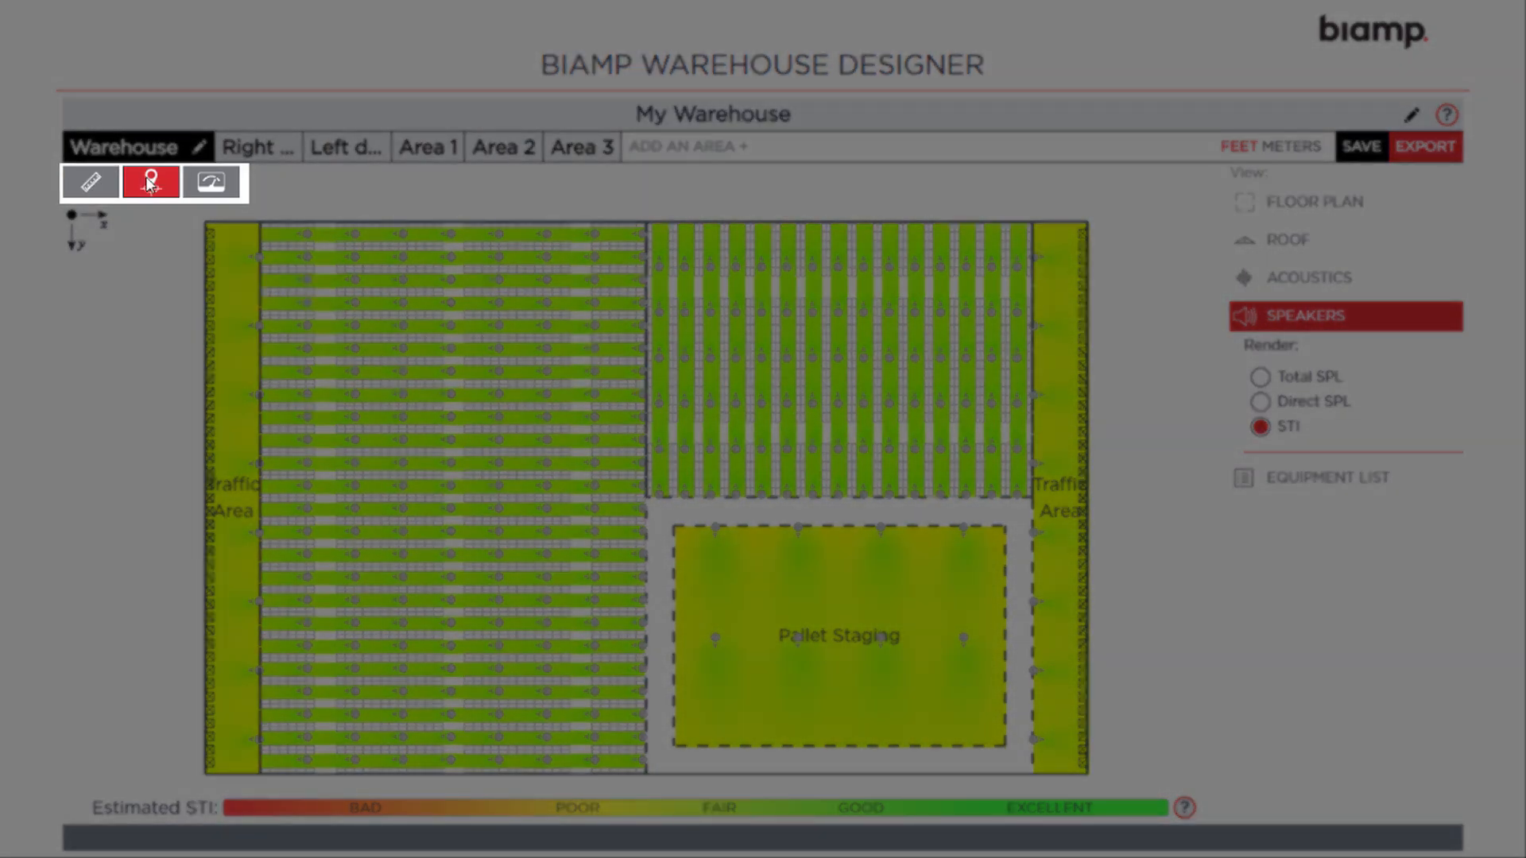
pyautogui.moveTo(355, 284)
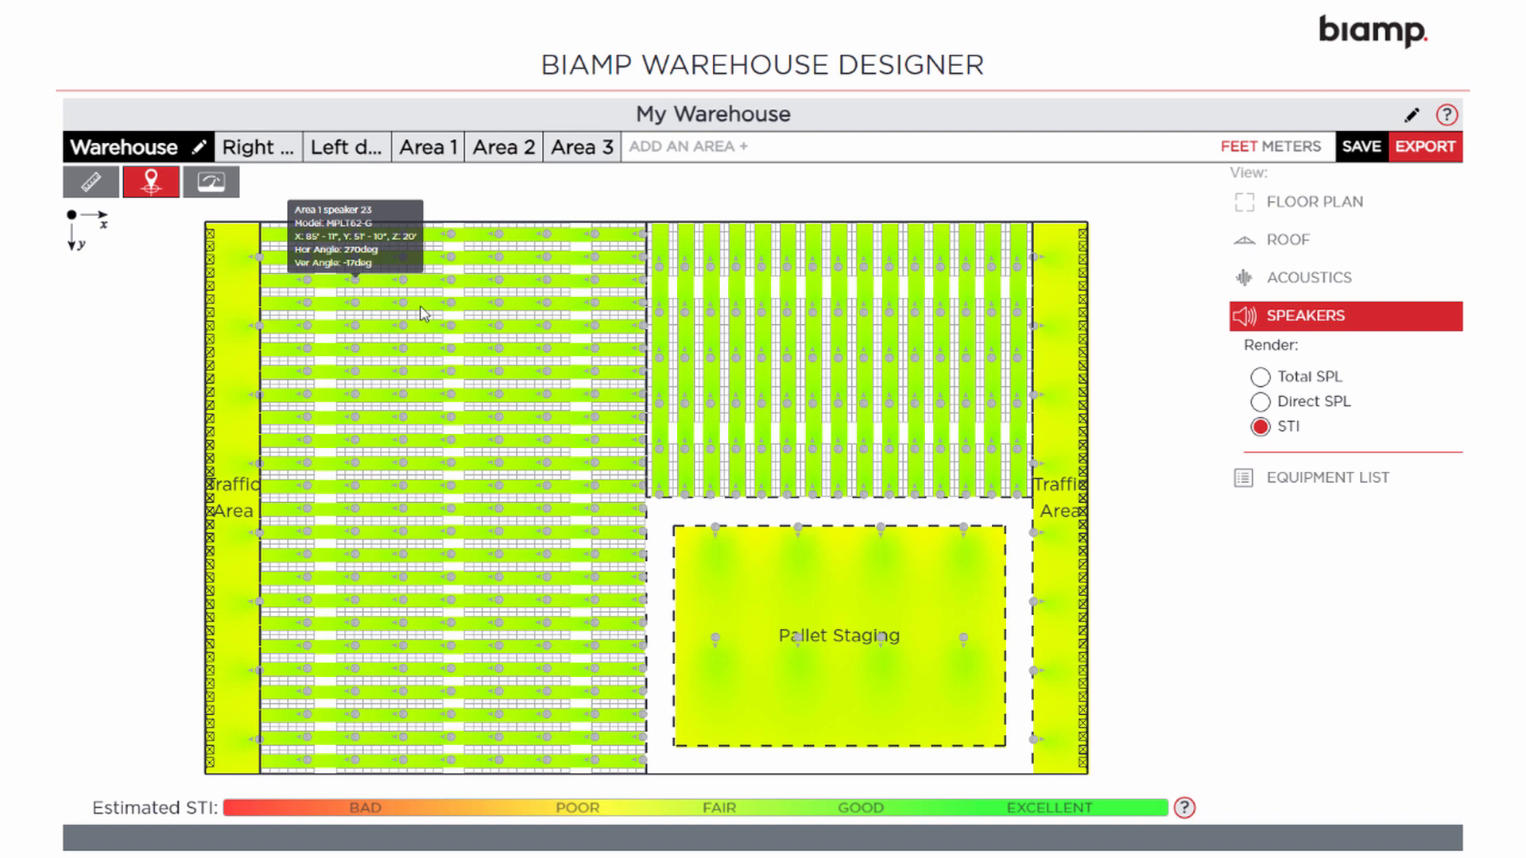
pyautogui.moveTo(454, 308)
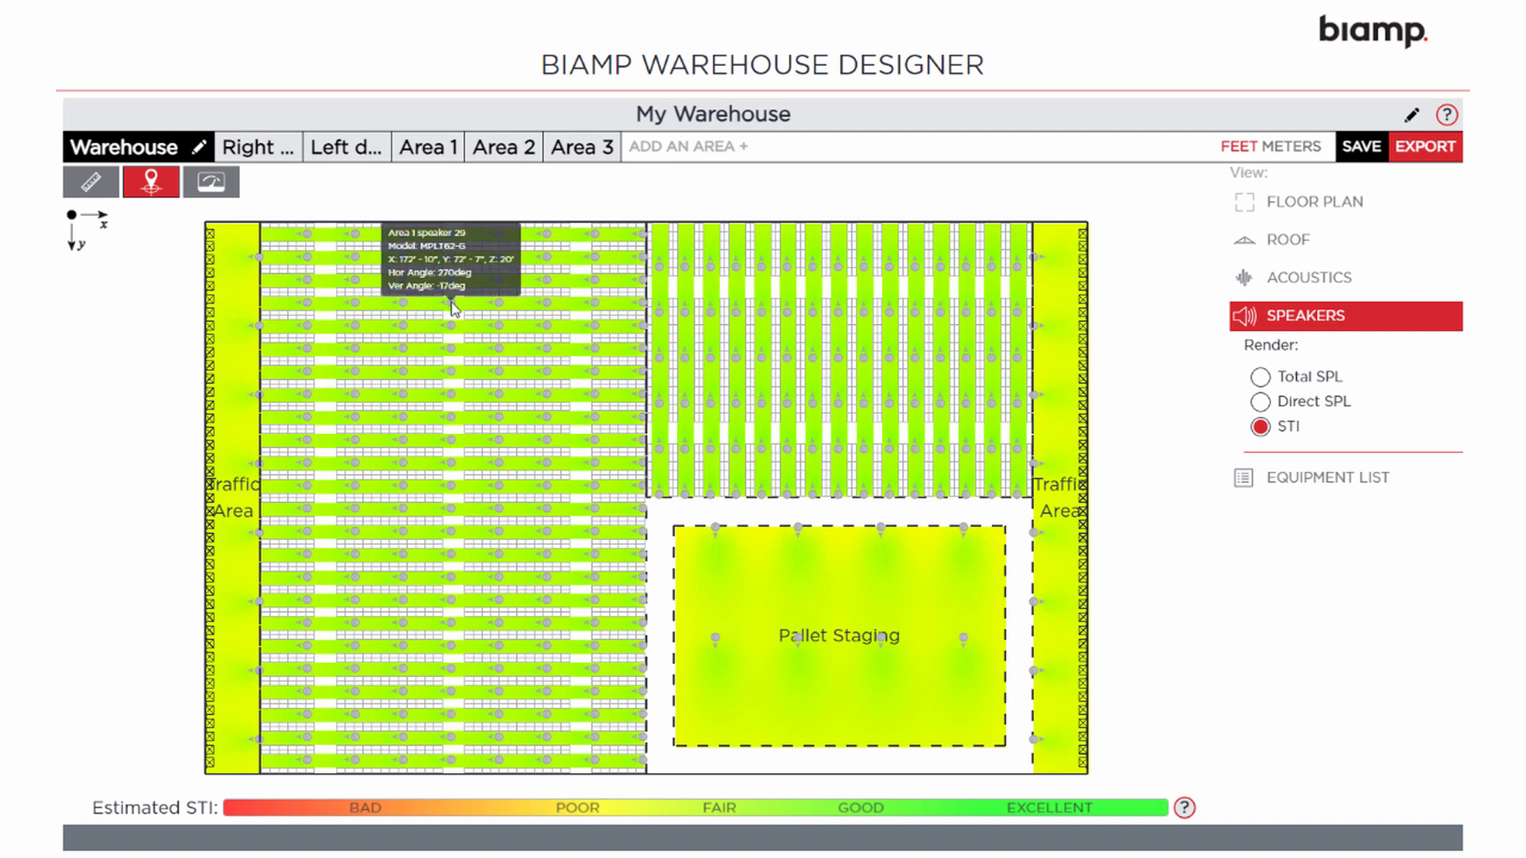
pyautogui.moveTo(684, 362)
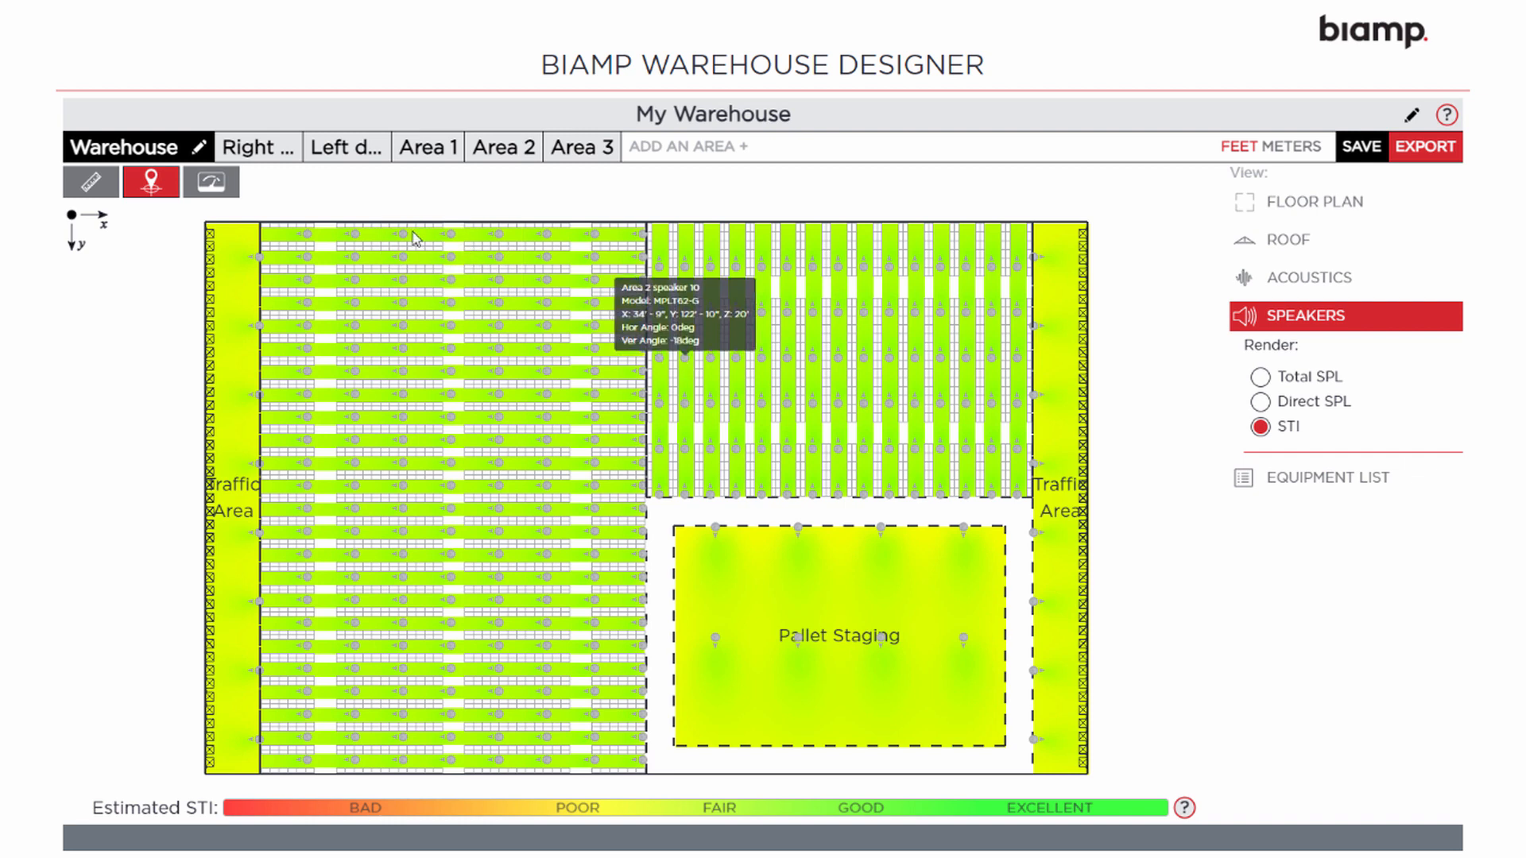
# Probe STI on the plan, then list warehouse equipment over direct SPL: 298 MPLT62-G, 8 R.25-94
pyautogui.click(212, 184)
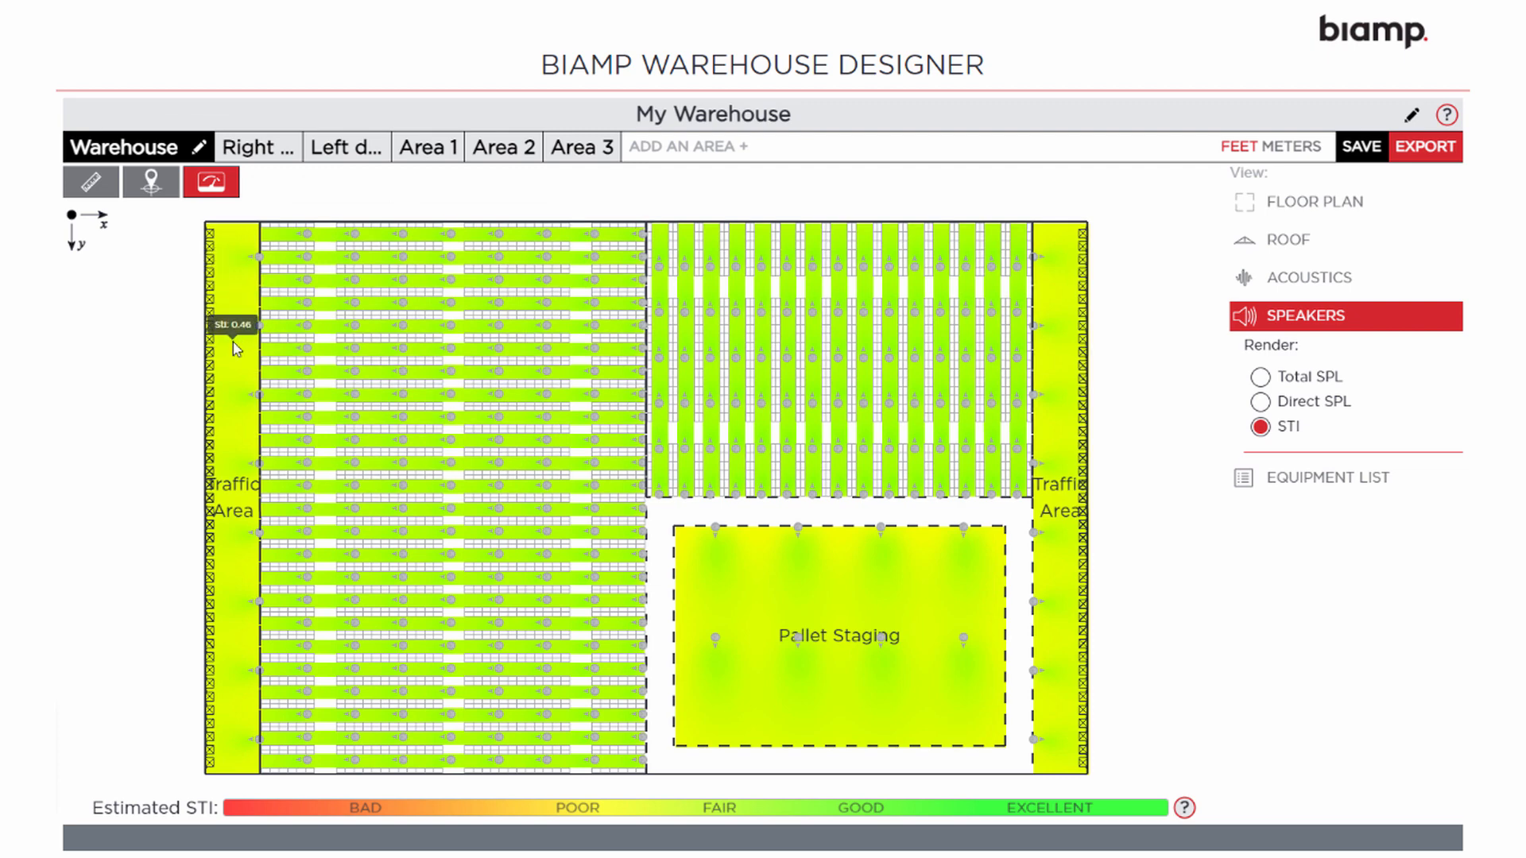
pyautogui.click(1258, 402)
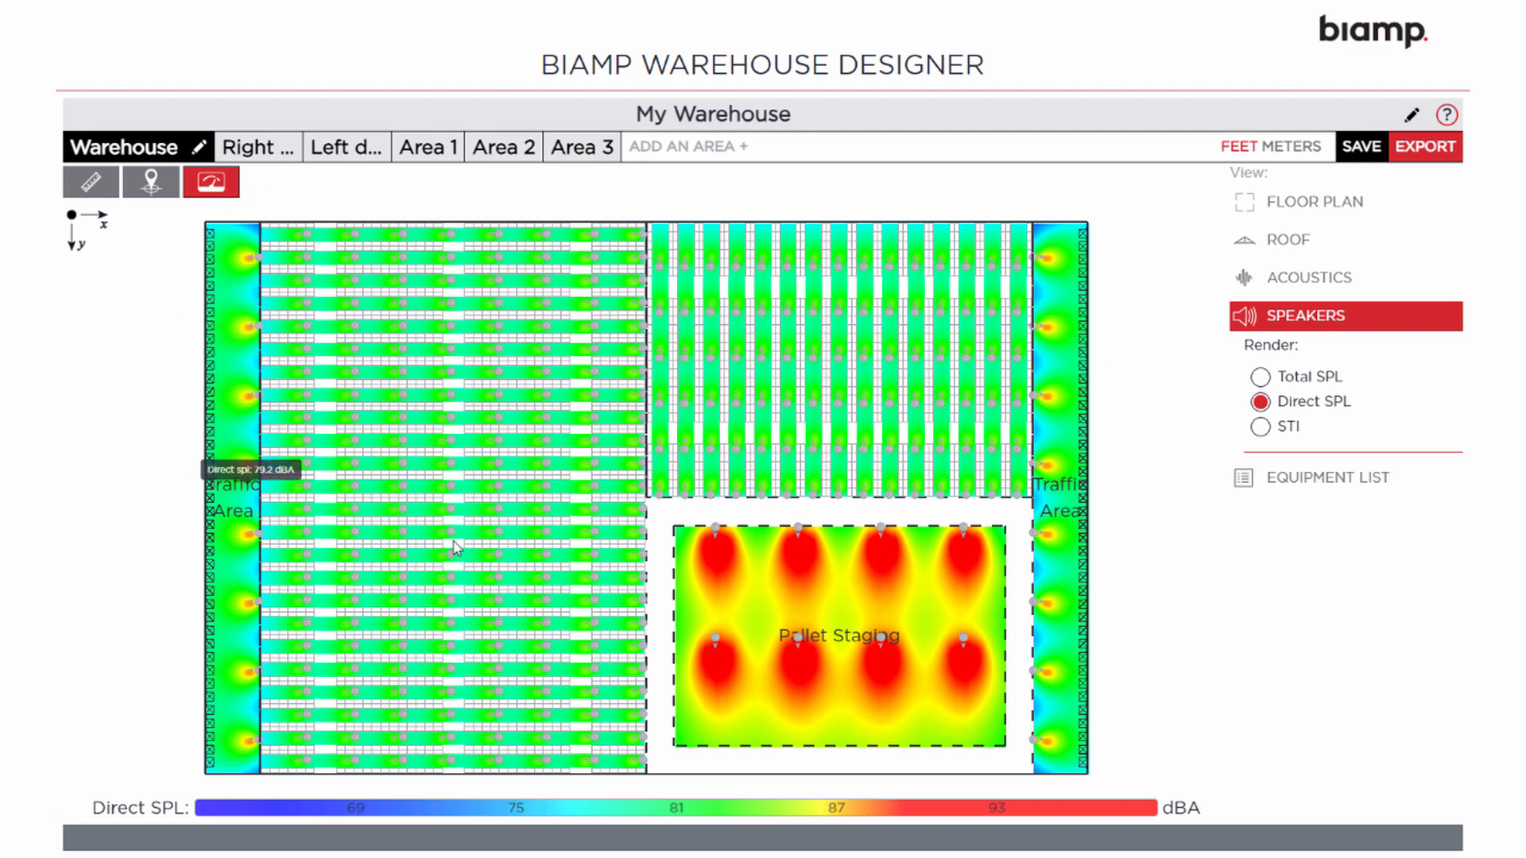
pyautogui.click(1331, 481)
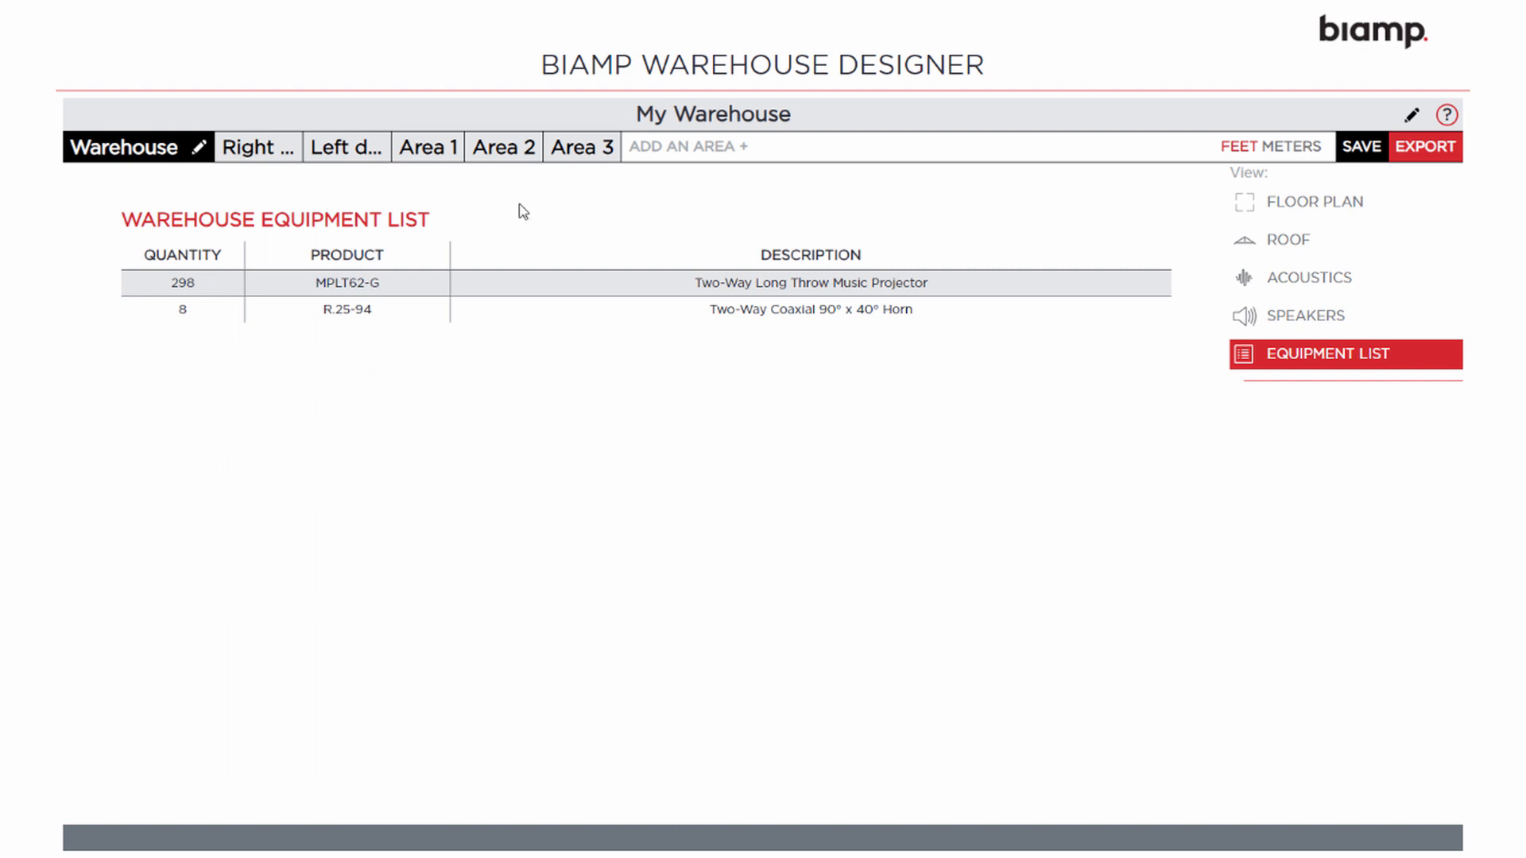
# Check Area 1's 192 MPLT62-G projectors, then its 350' x 500' open-ceiling floor plan at origin 50', 0'
pyautogui.click(443, 152)
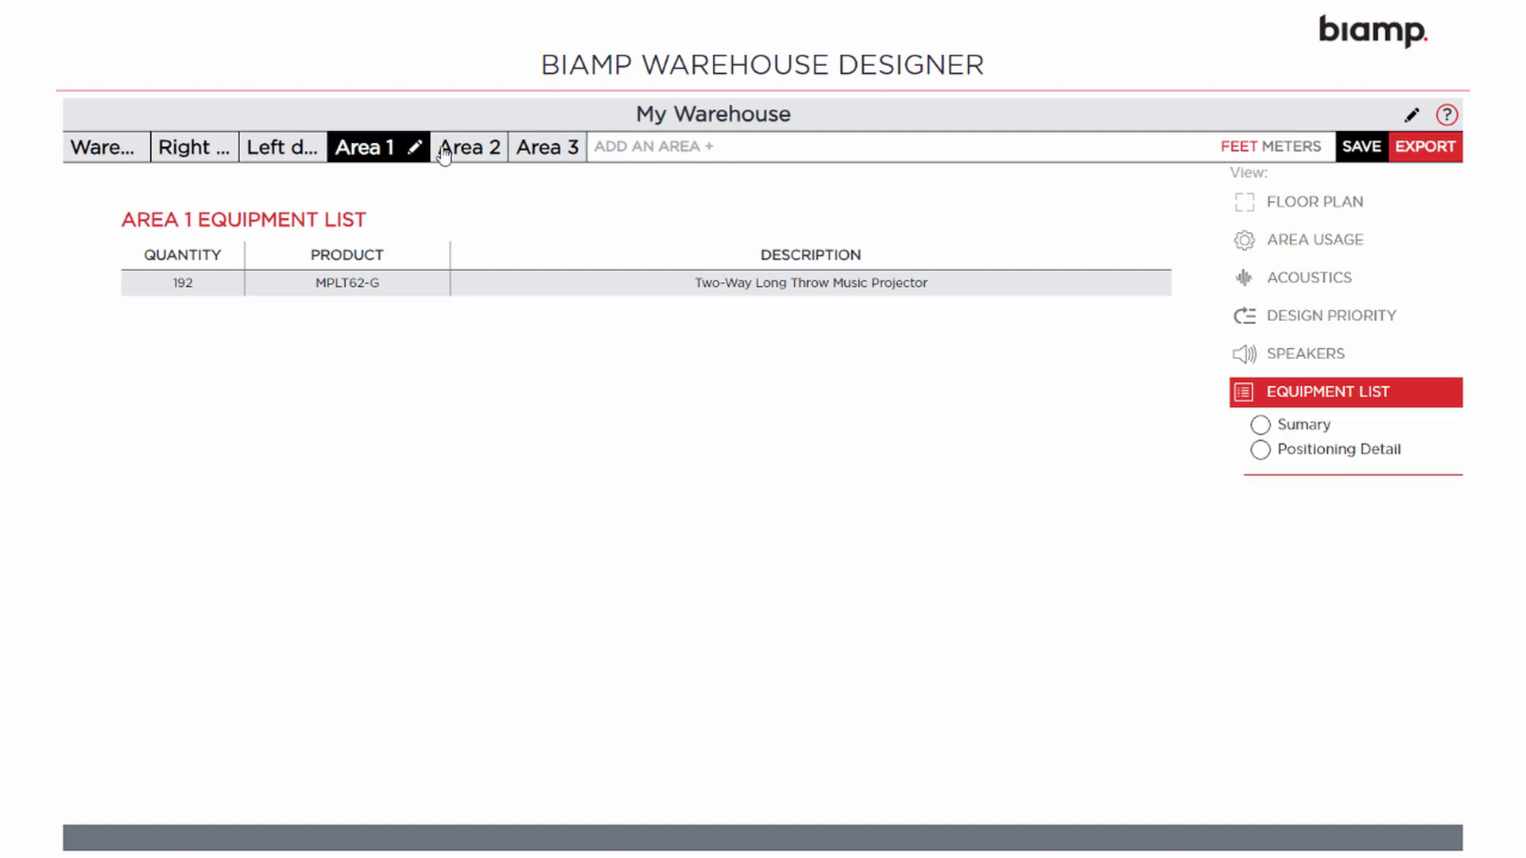
pyautogui.click(1322, 201)
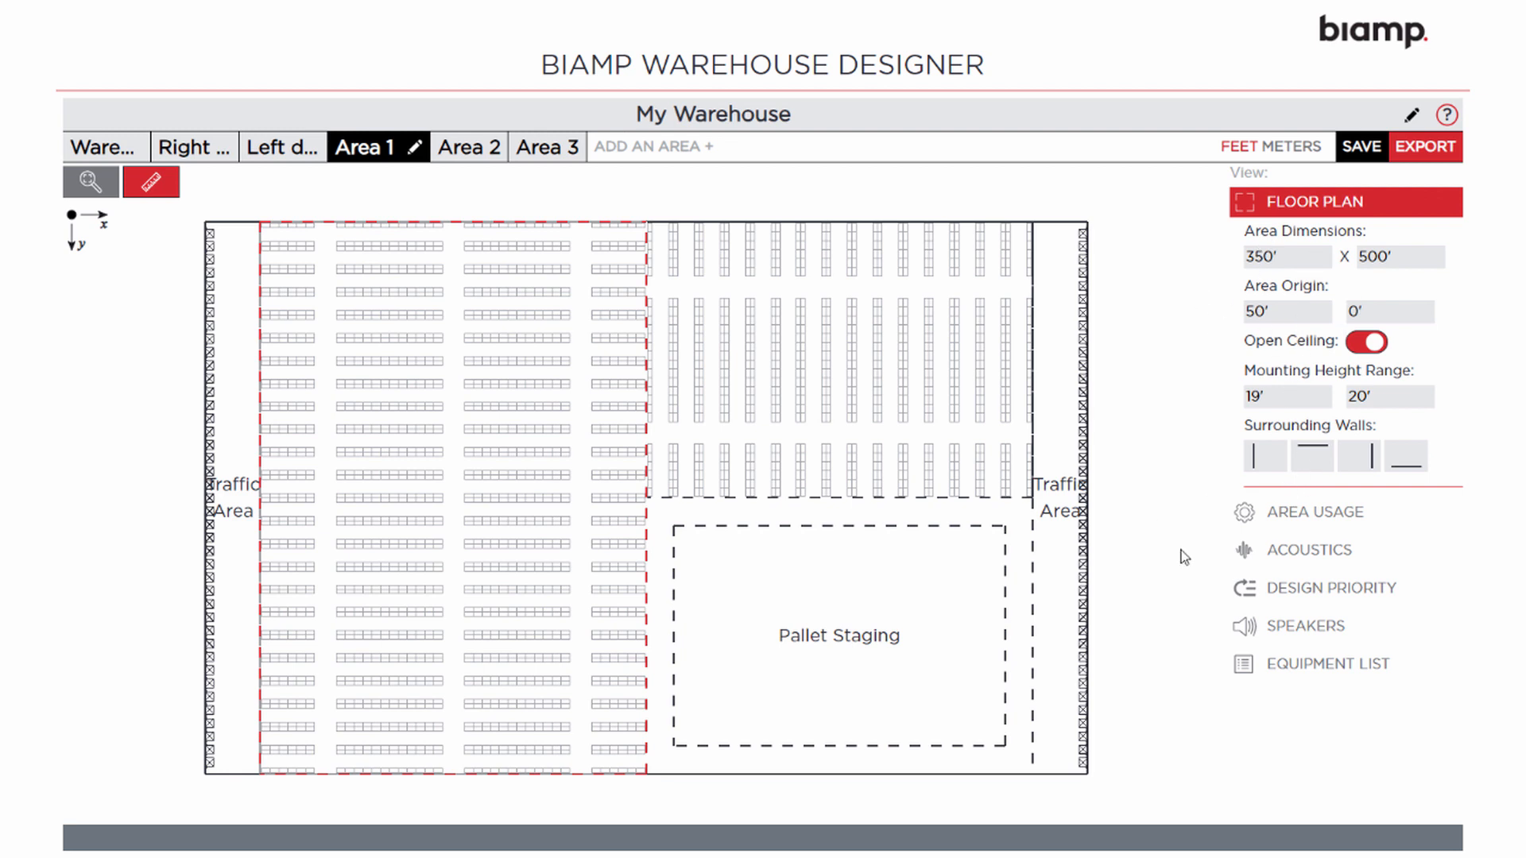
# Review Area 1's usage, then its acoustics: 65 dBA noise, Metal Deck ceiling, 80% rack fill
pyautogui.click(1313, 516)
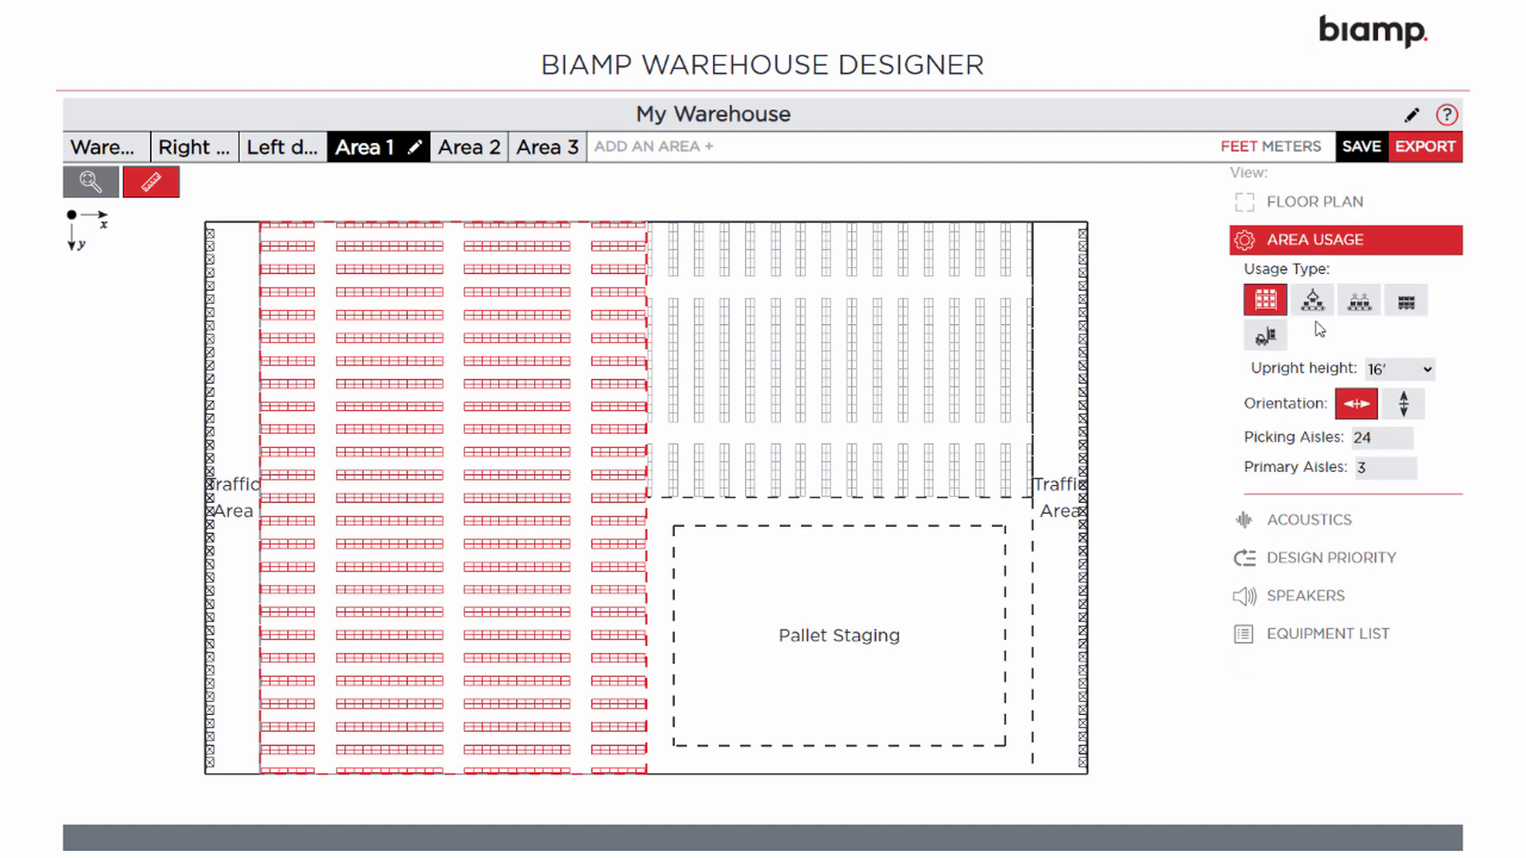
pyautogui.click(1299, 521)
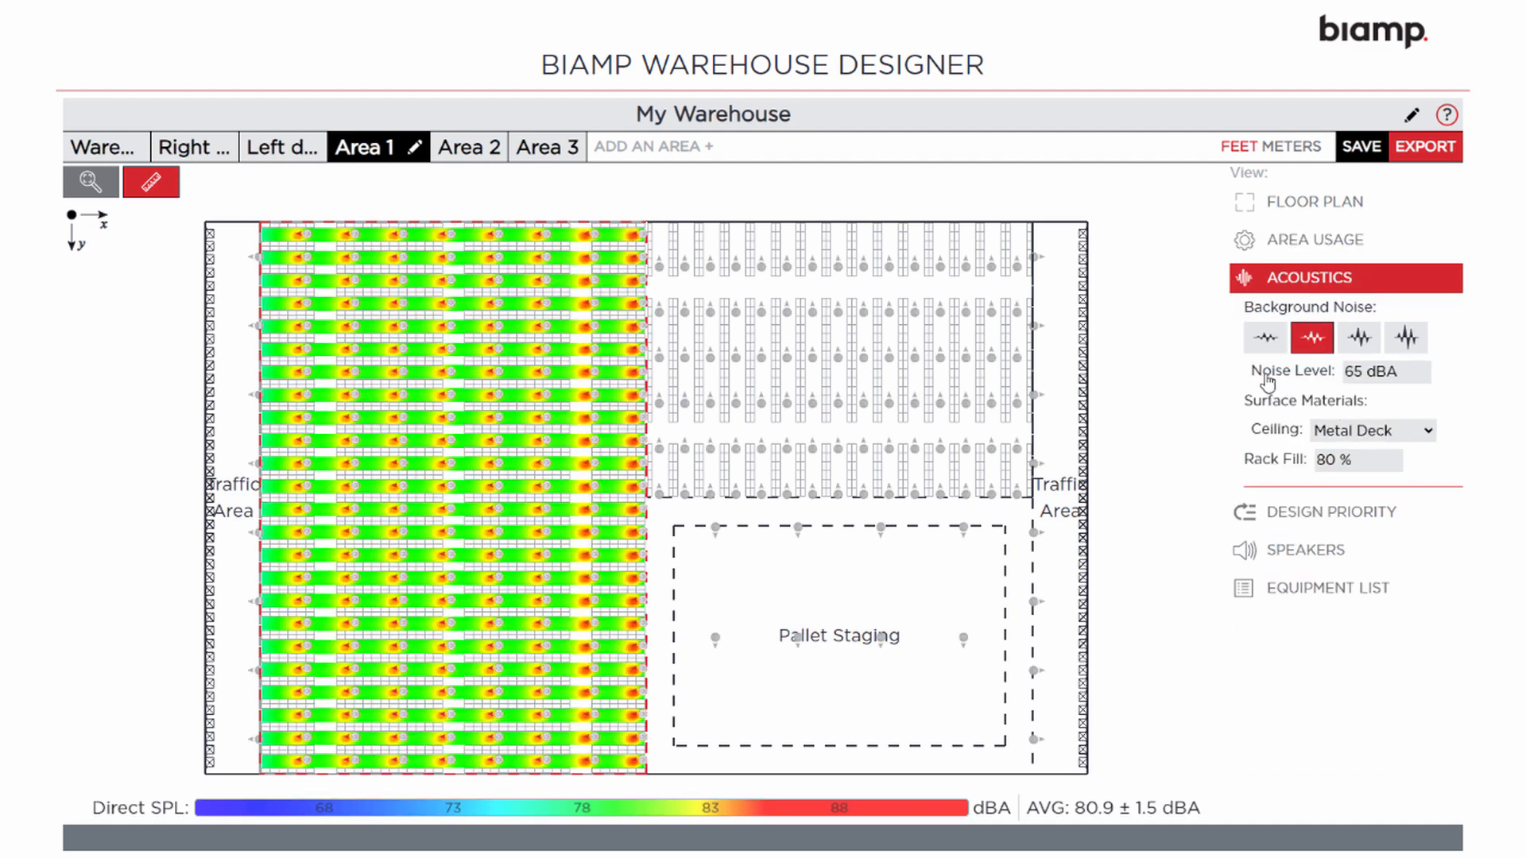
# Limit Area 1's coverage to primary aisles only and view speaker renders at 80.6 ± 1.4 dBA direct SPL
pyautogui.click(1299, 521)
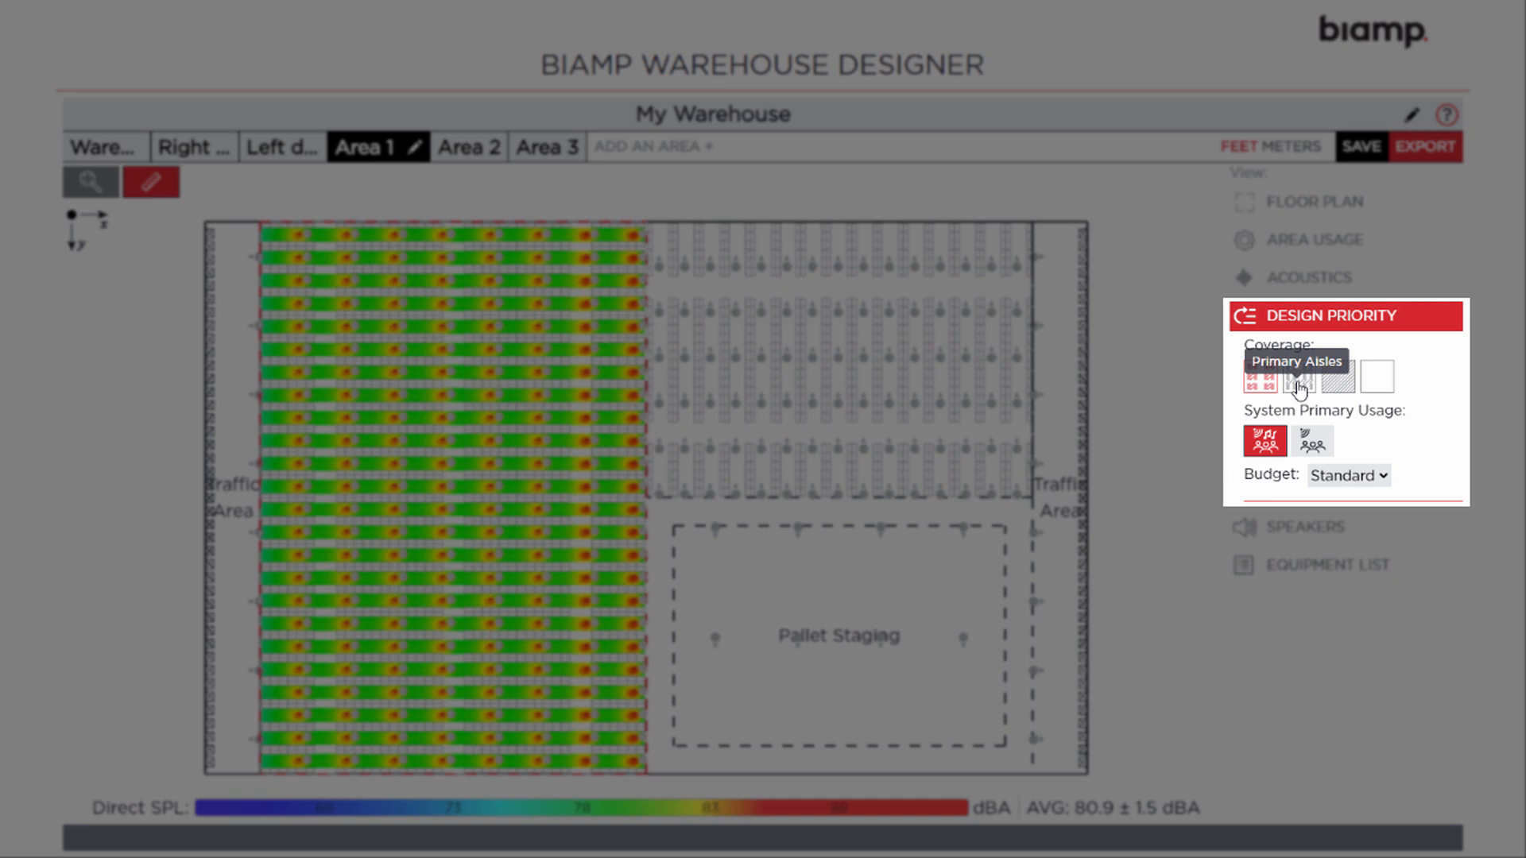
pyautogui.click(1299, 388)
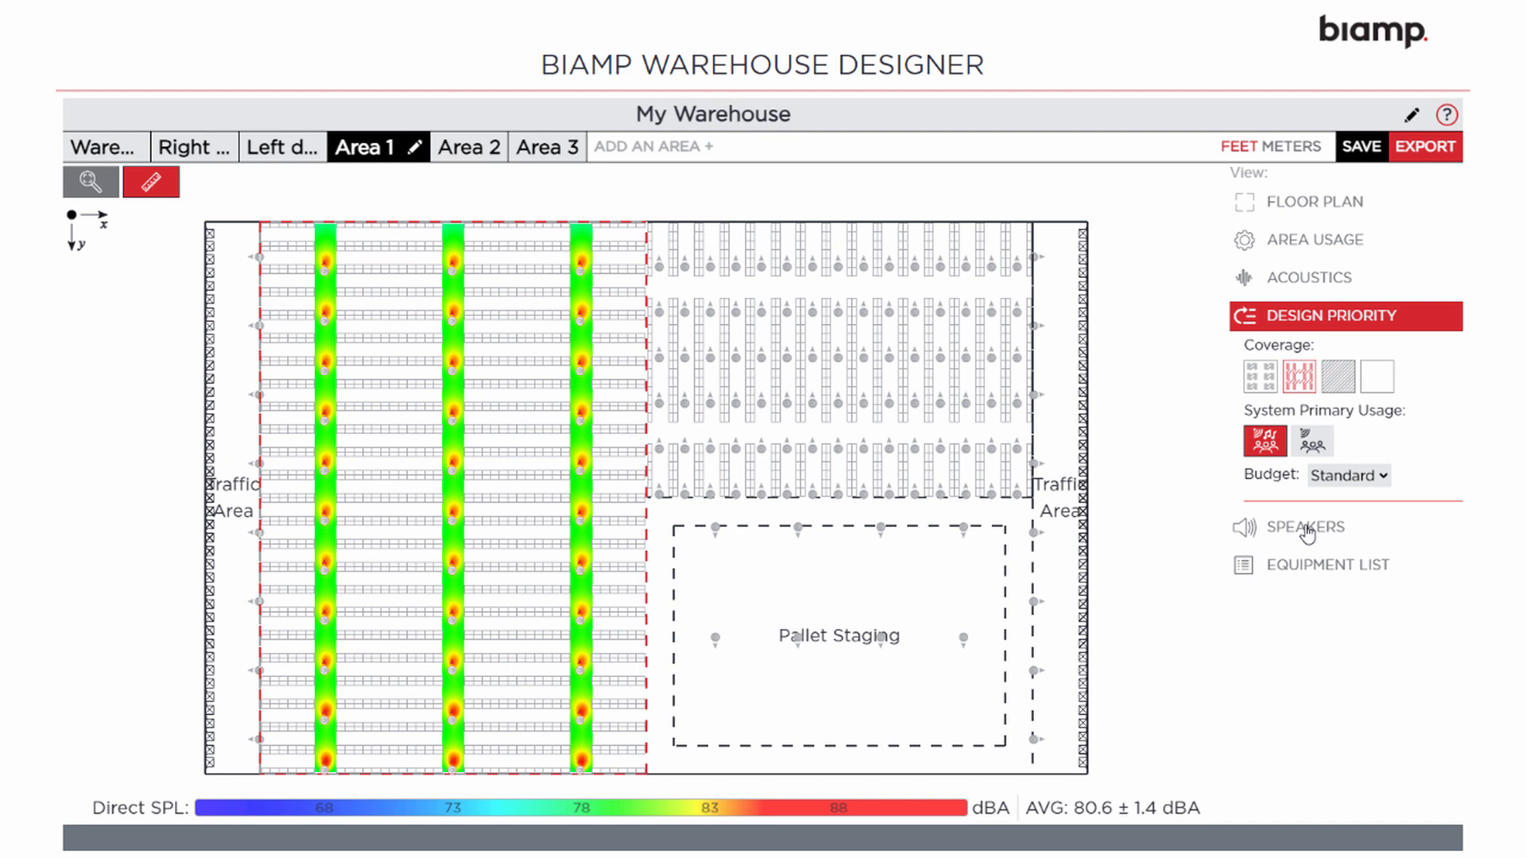
pyautogui.click(1307, 528)
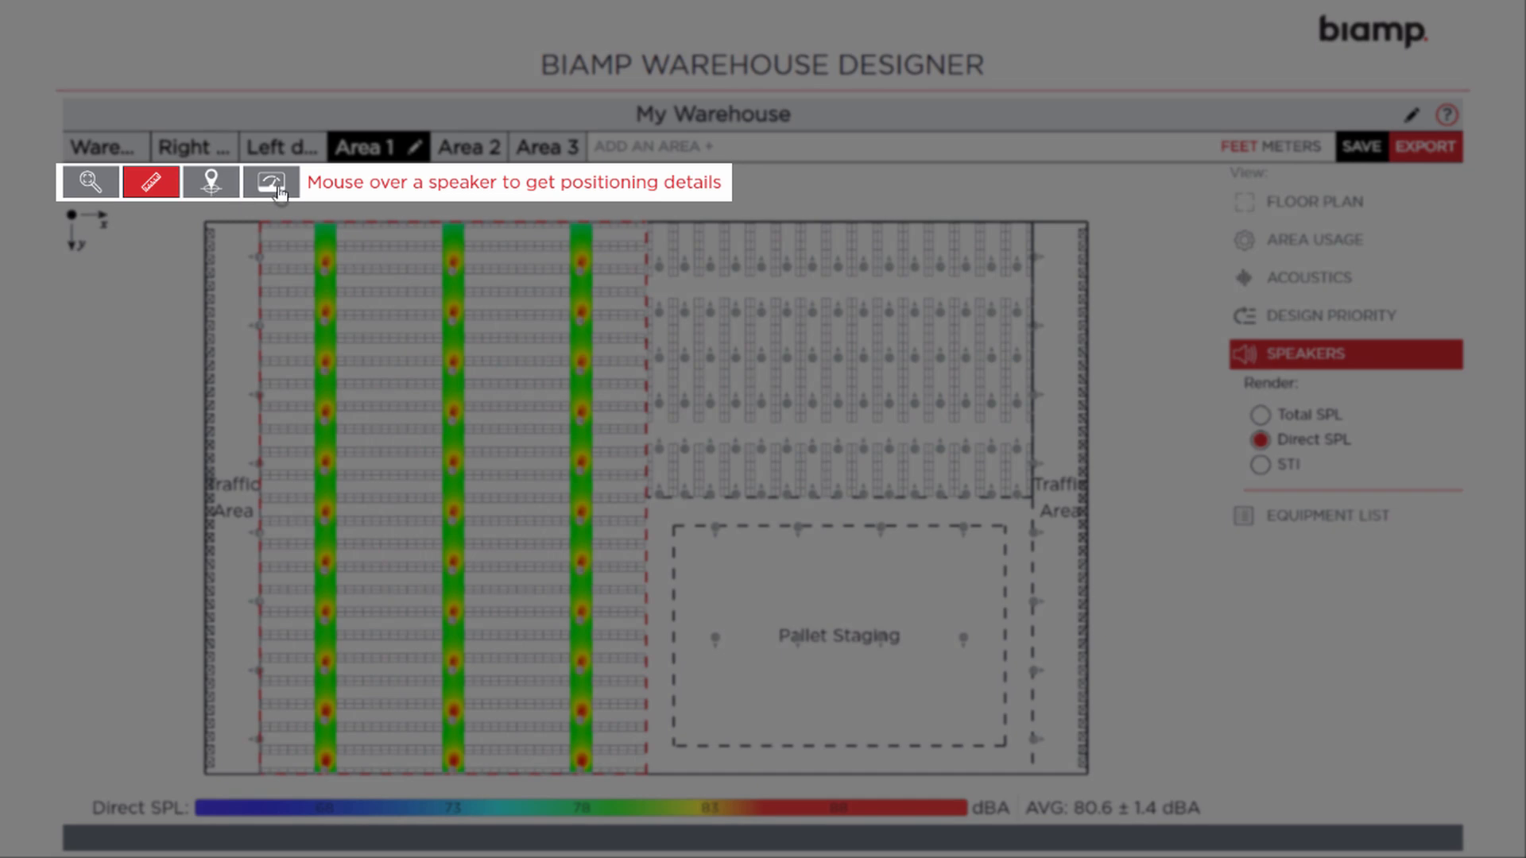
# Measure a 169' distance on the Area 1 plan, then list its 33 MPLT62-G projectors
pyautogui.click(211, 183)
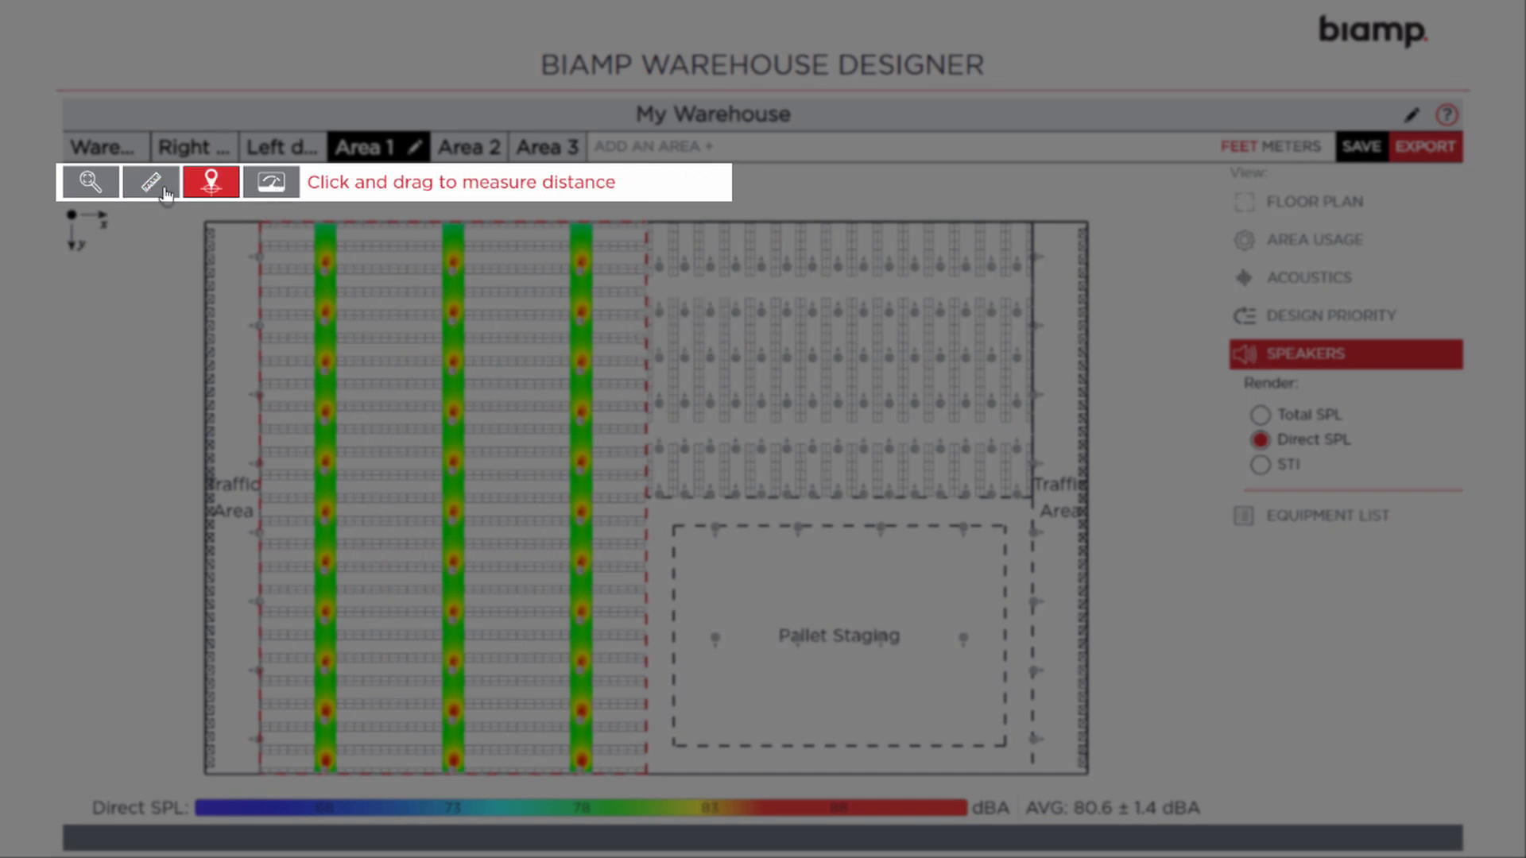
pyautogui.click(167, 193)
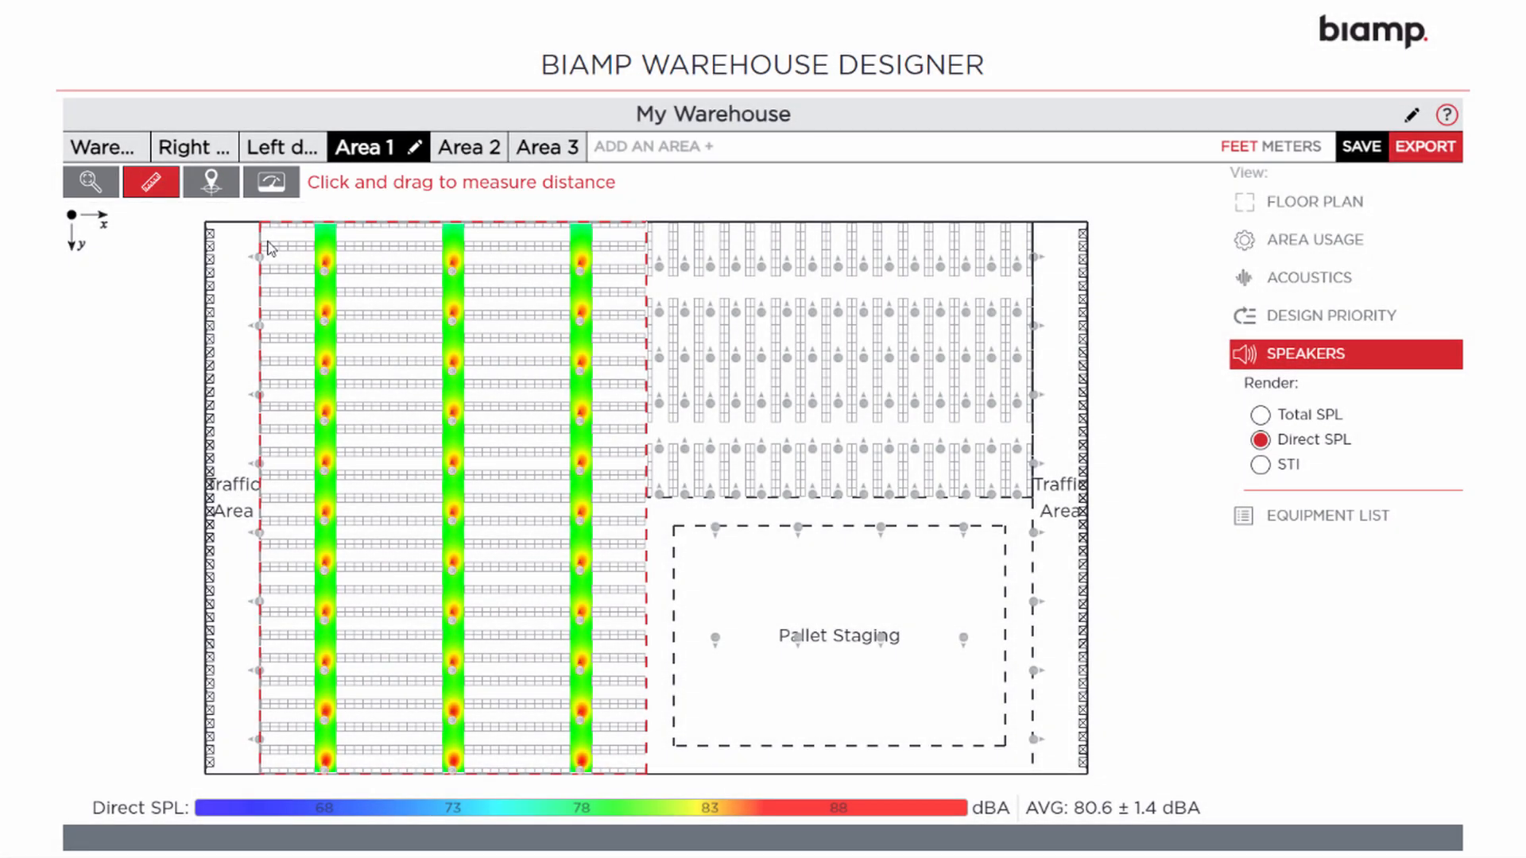
pyautogui.moveTo(263, 229); pyautogui.dragTo(538, 448)
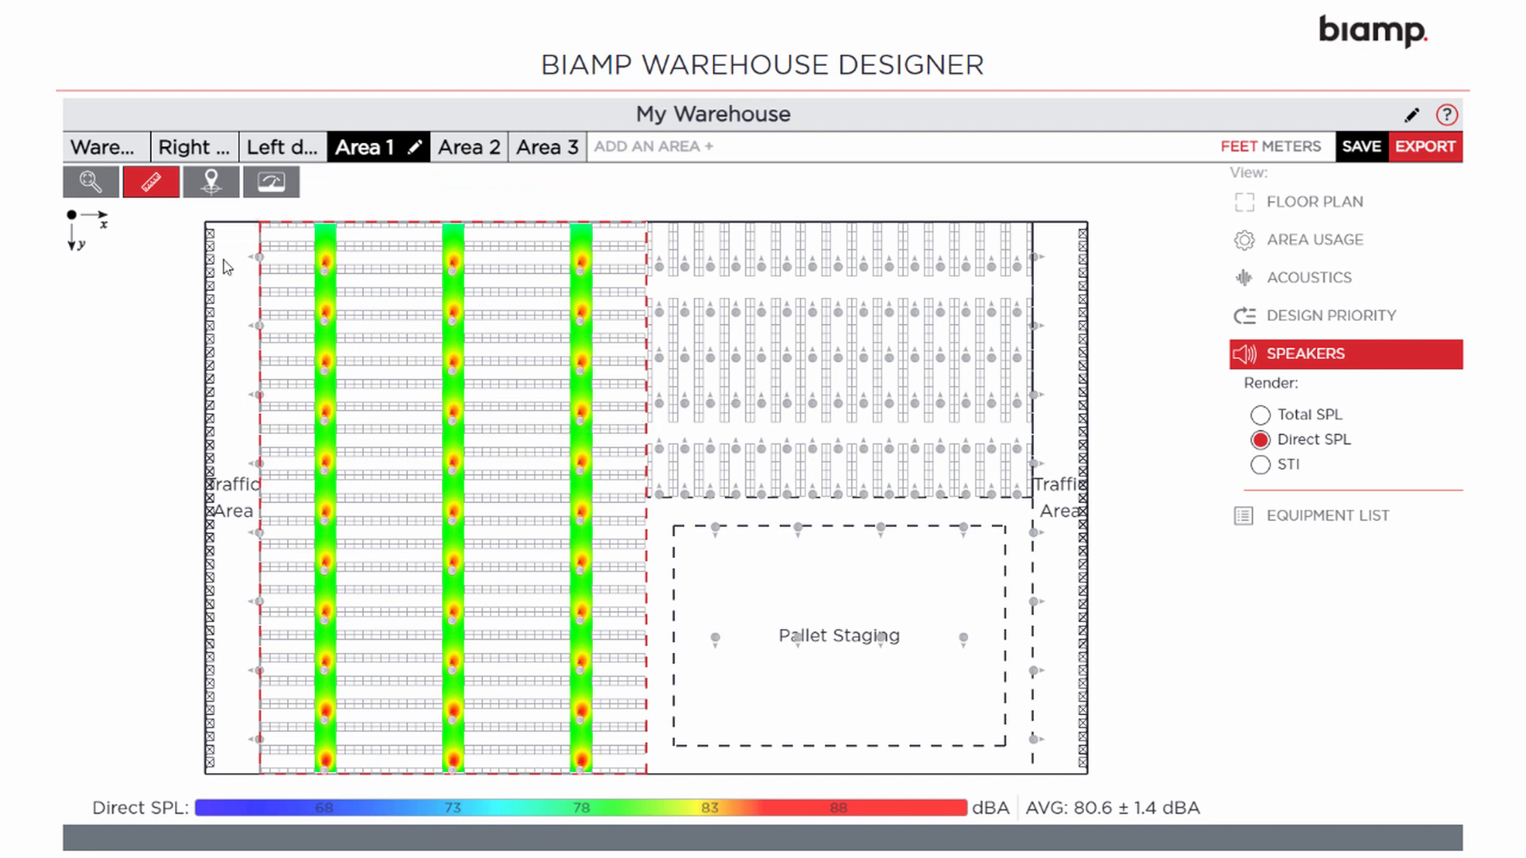
pyautogui.click(91, 194)
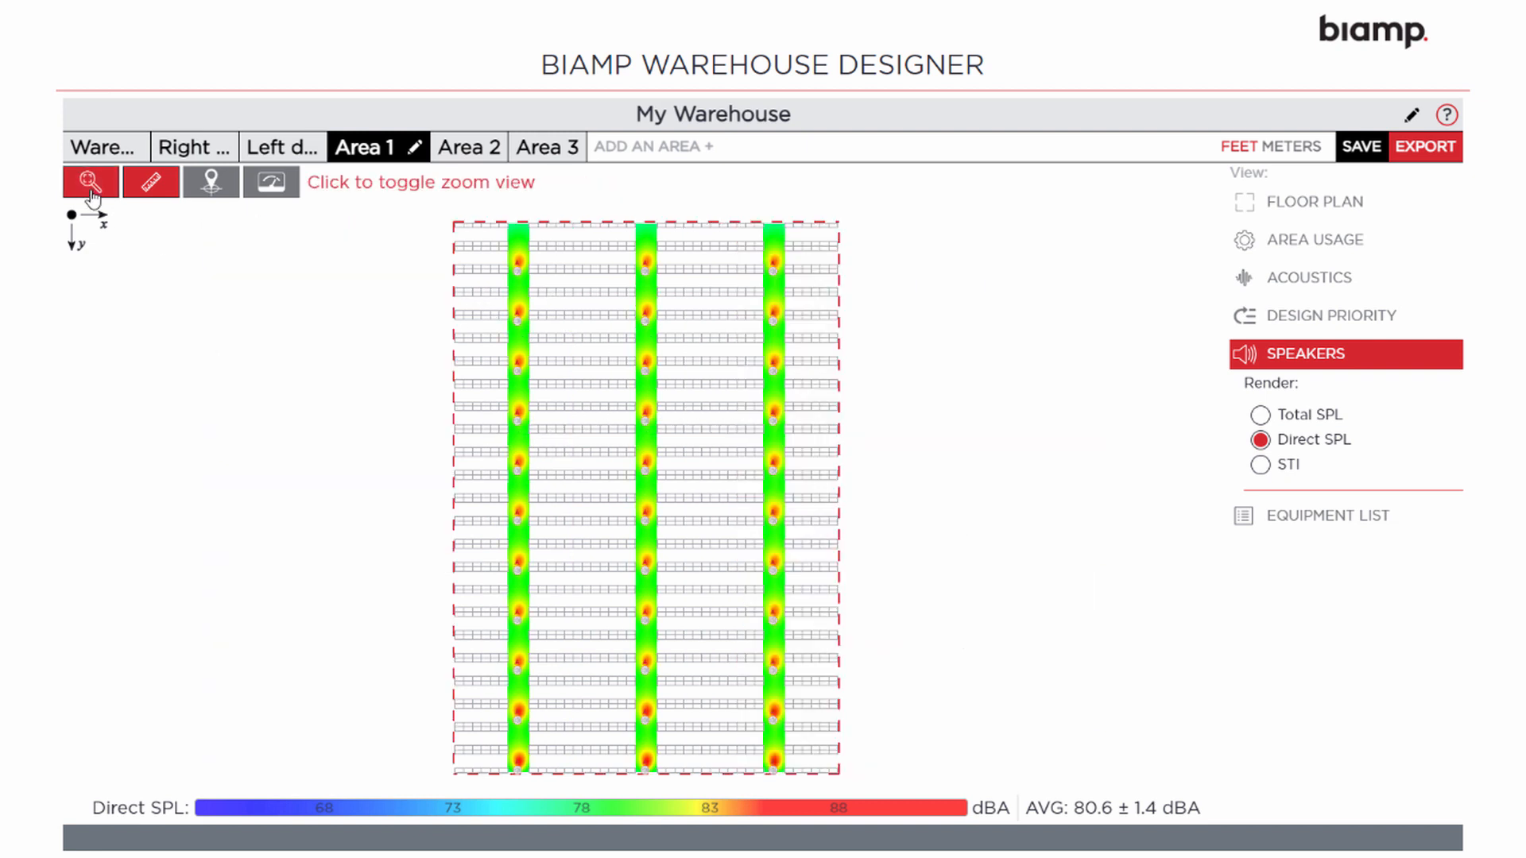
pyautogui.click(90, 194)
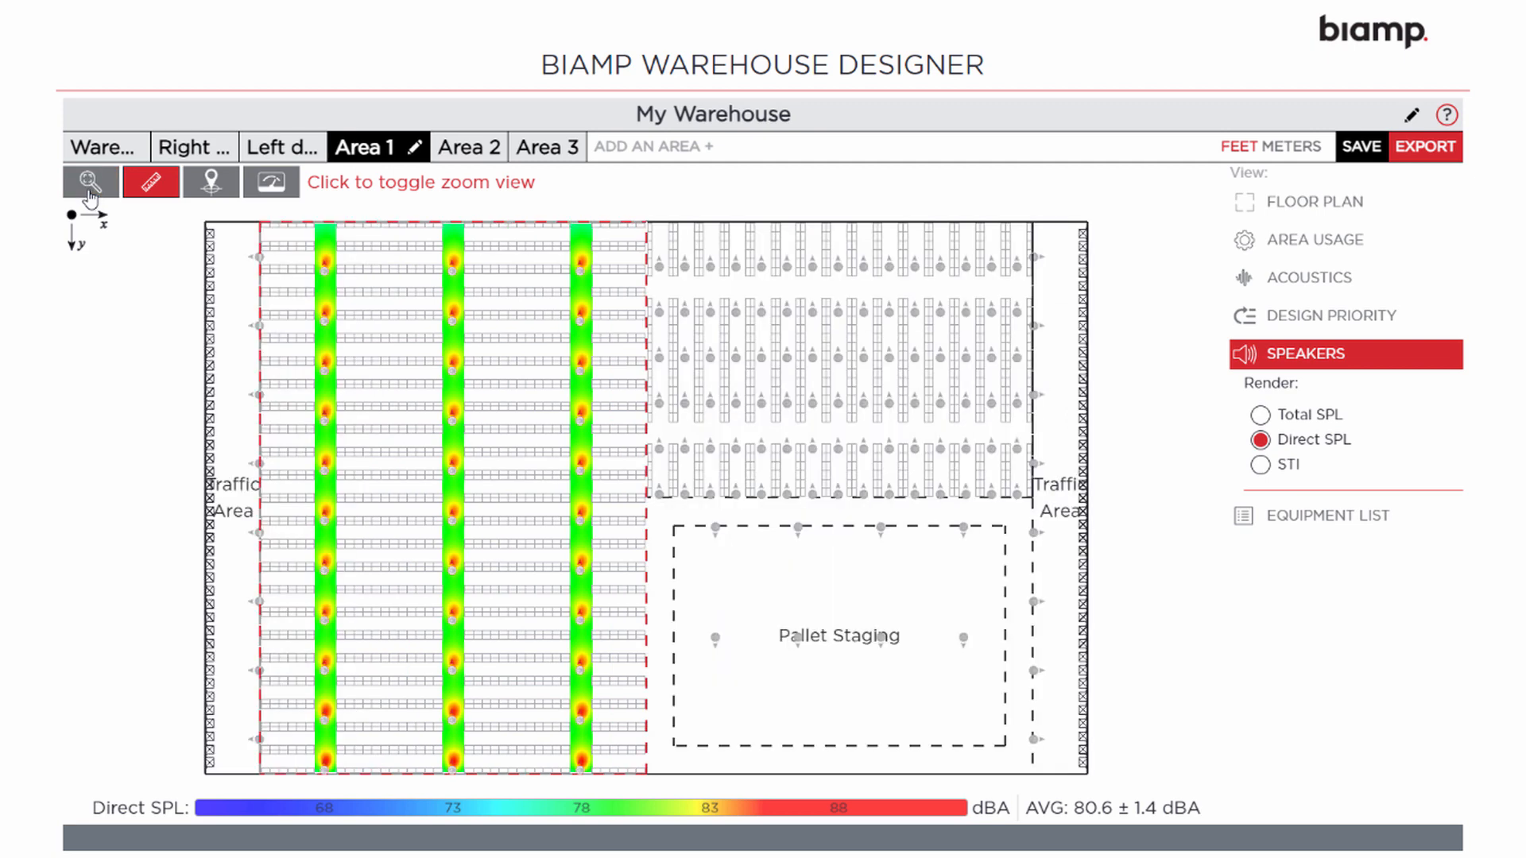
pyautogui.click(1309, 525)
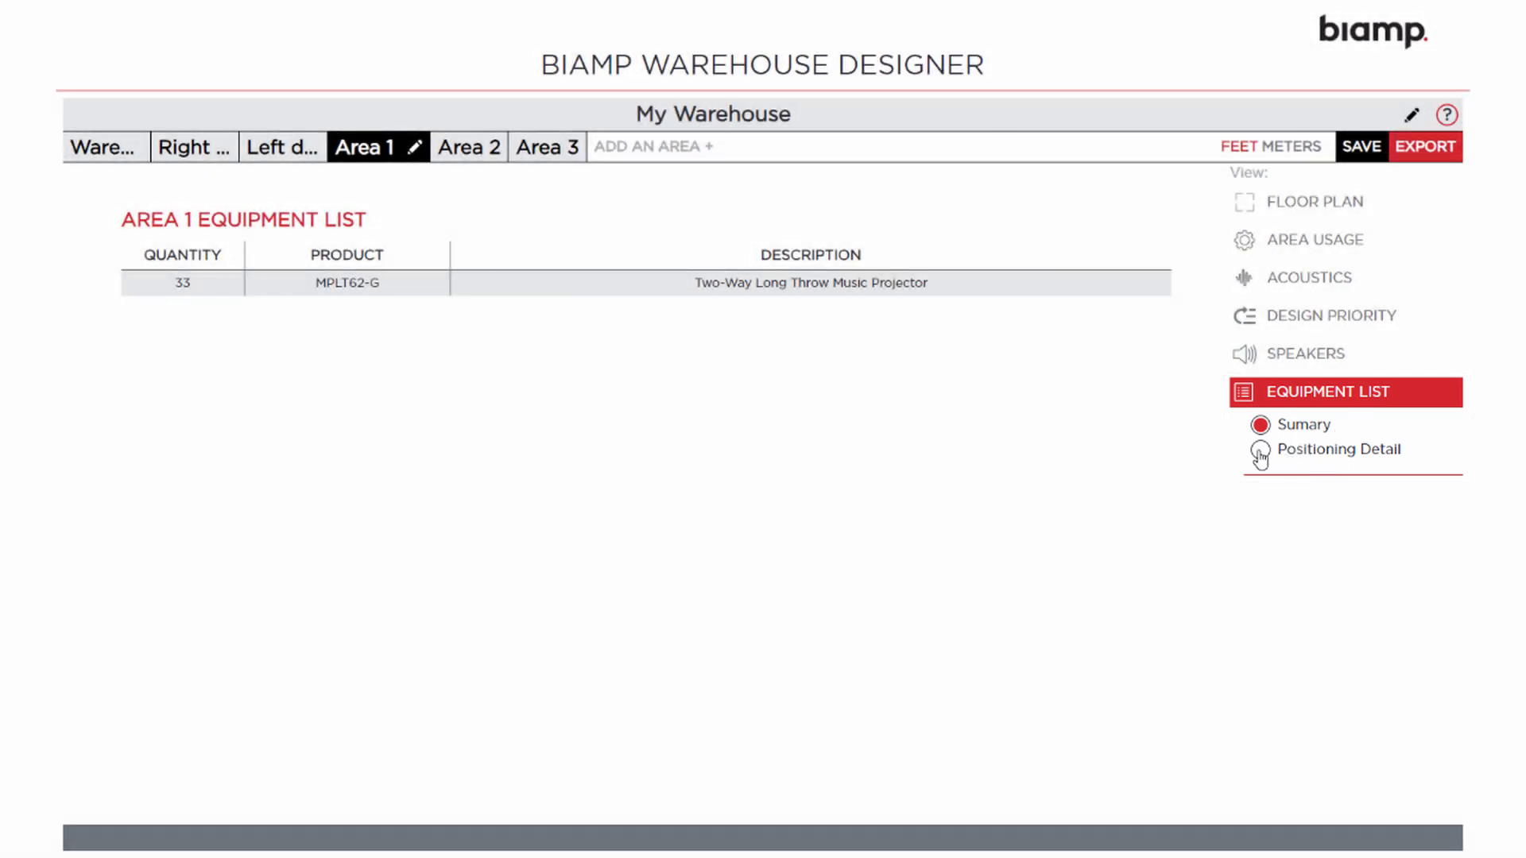
# Show the positioning detail for each Area 1 loudspeaker
pyautogui.click(1260, 451)
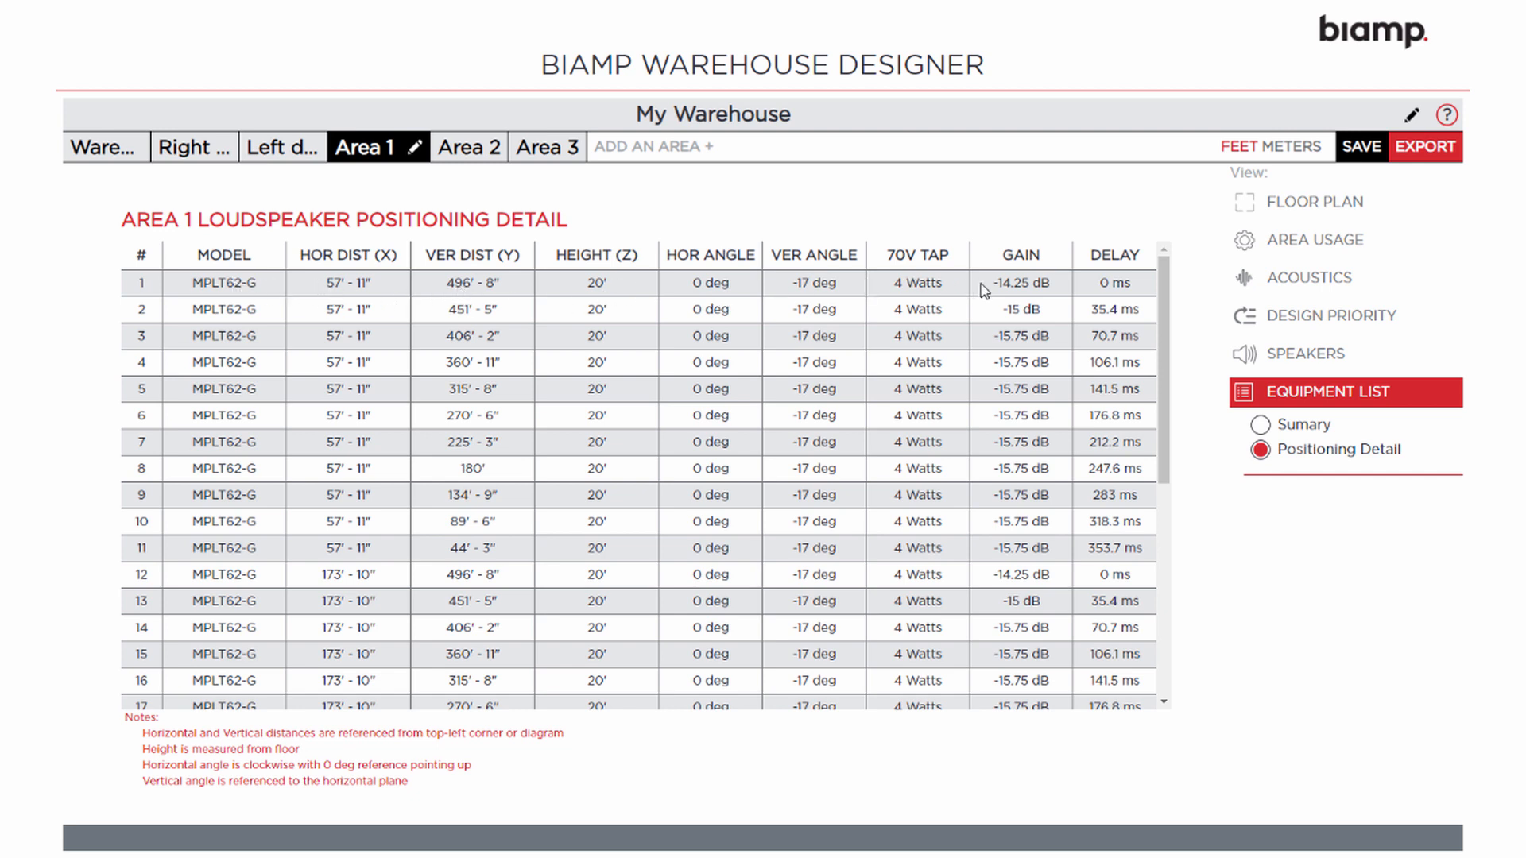
pyautogui.scroll(-1, 1163, 350)
pyautogui.scroll(-5, 1160, 357)
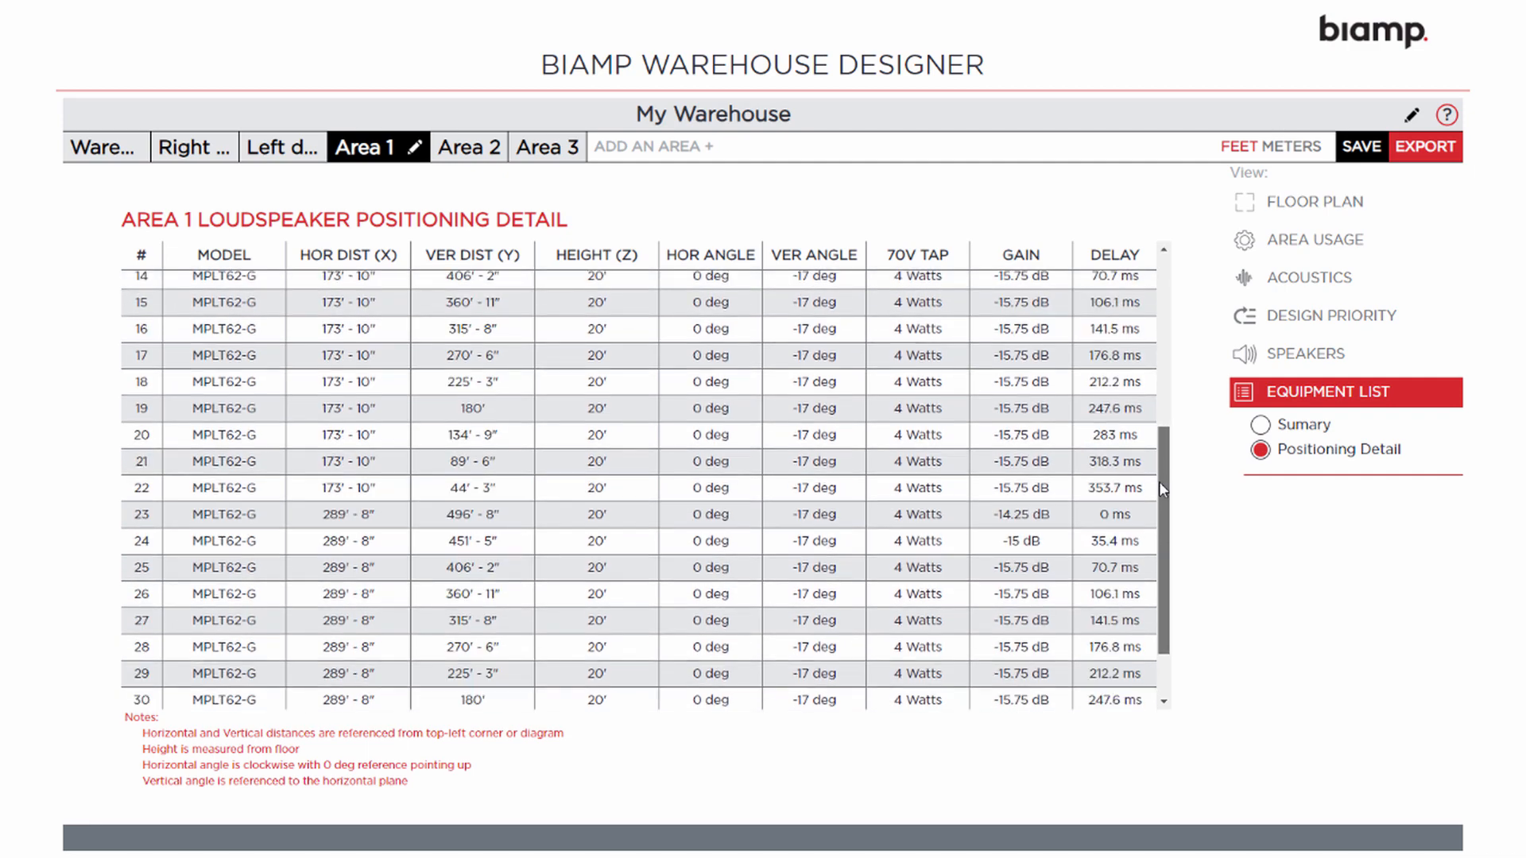
pyautogui.scroll(5, 1161, 446)
pyautogui.scroll(1, 1169, 321)
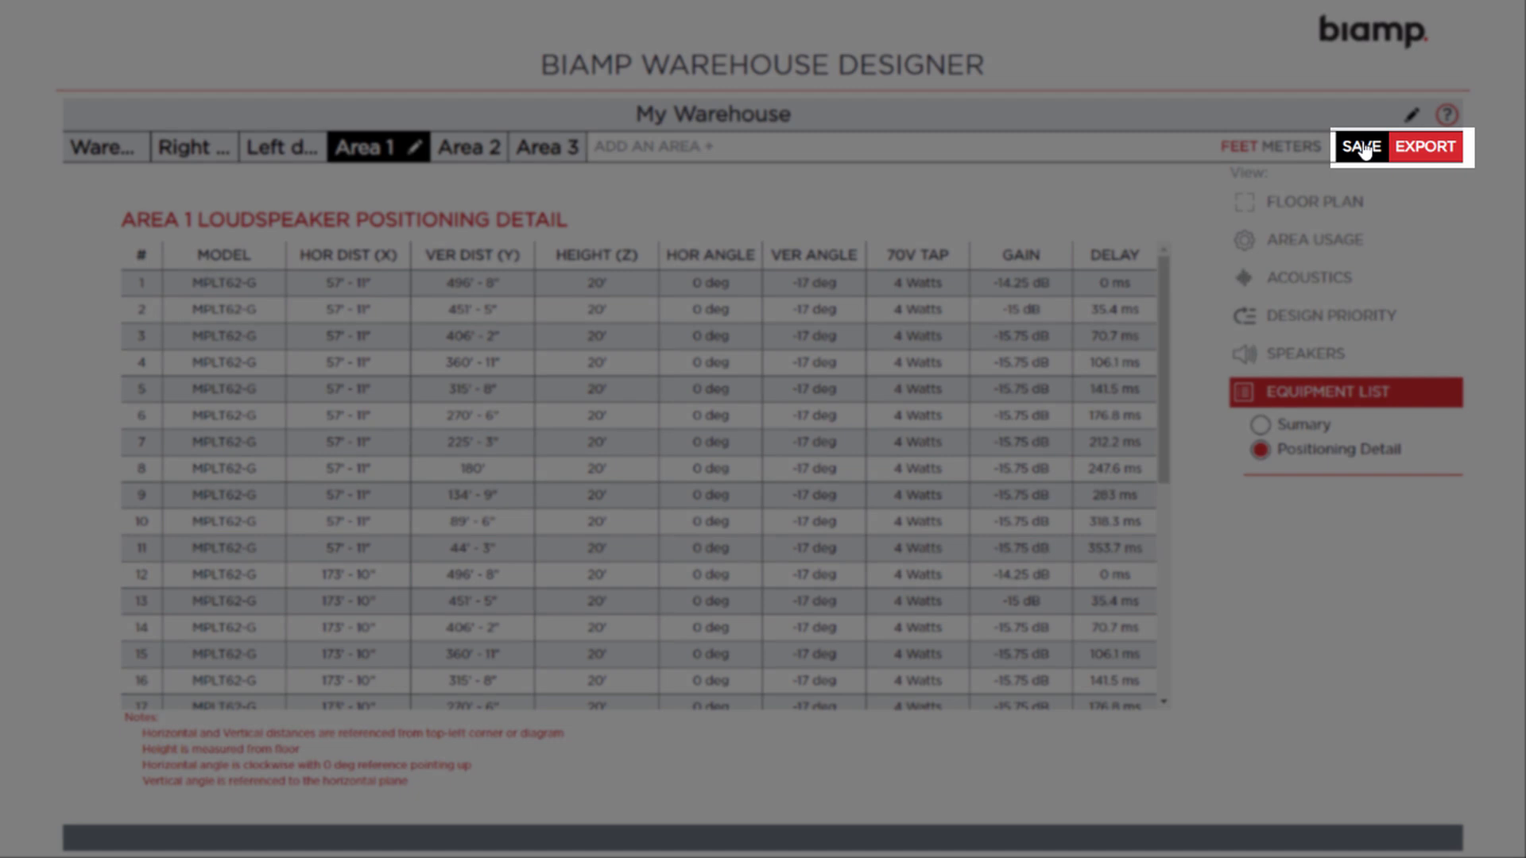
# Save the project and export the 9-page Warehouse Designer PDF report
pyautogui.click(1361, 148)
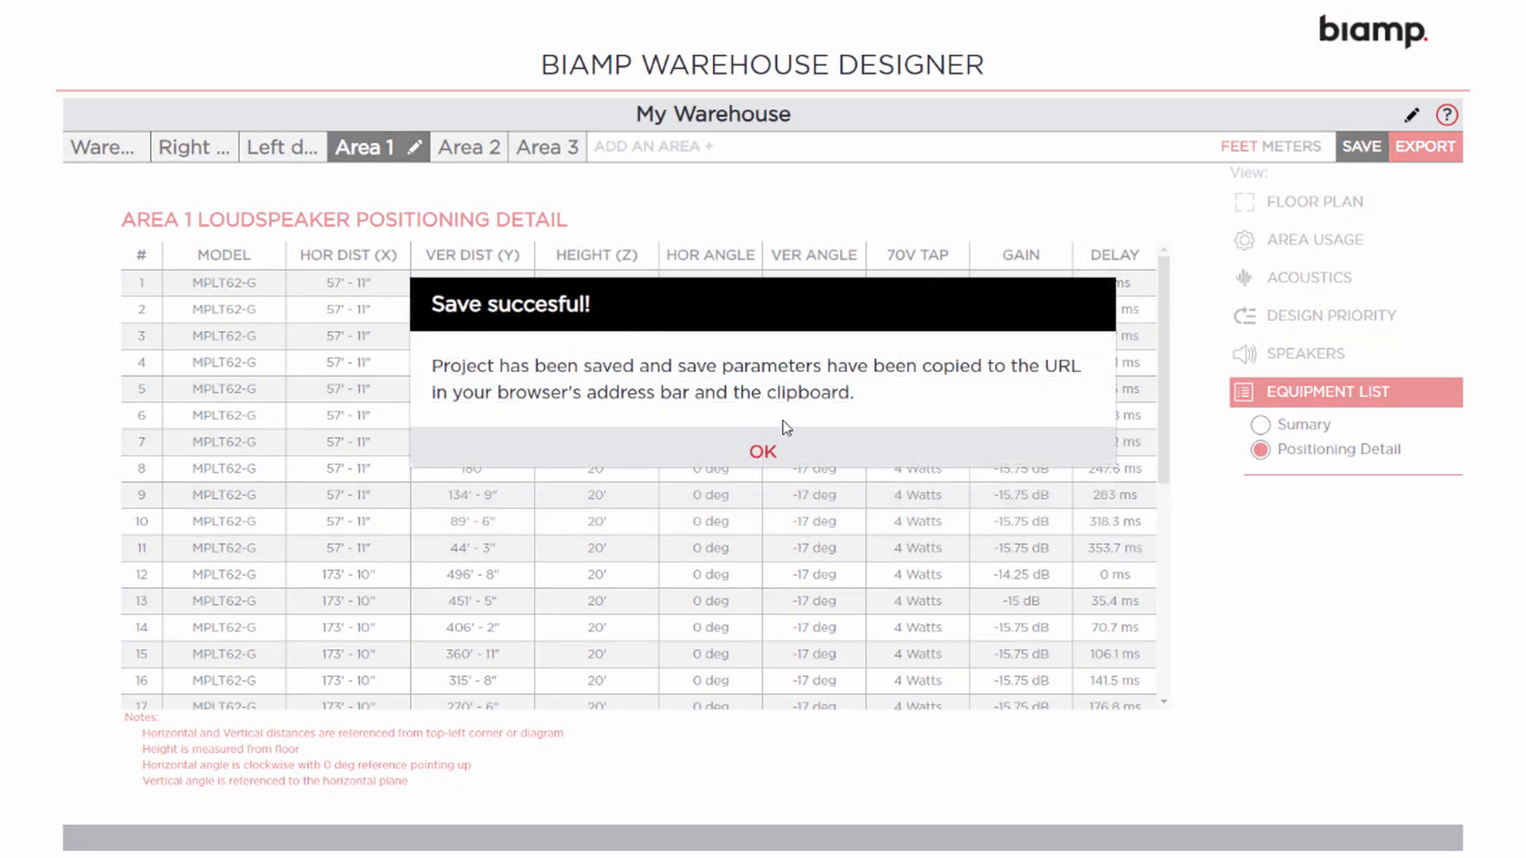
pyautogui.click(763, 451)
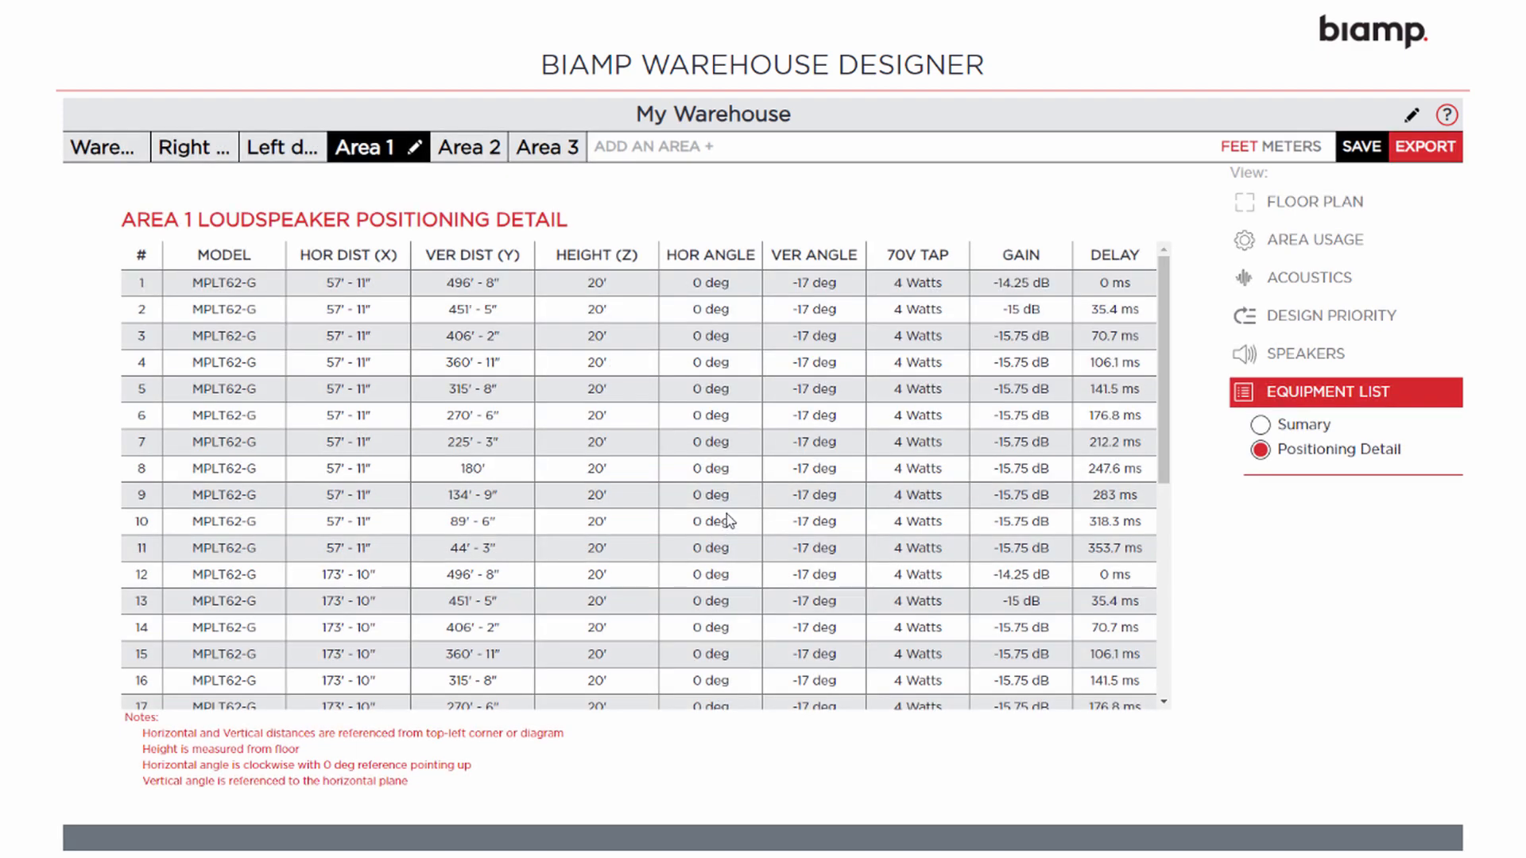
pyautogui.click(1427, 150)
pyautogui.scroll(-5, 976, 321)
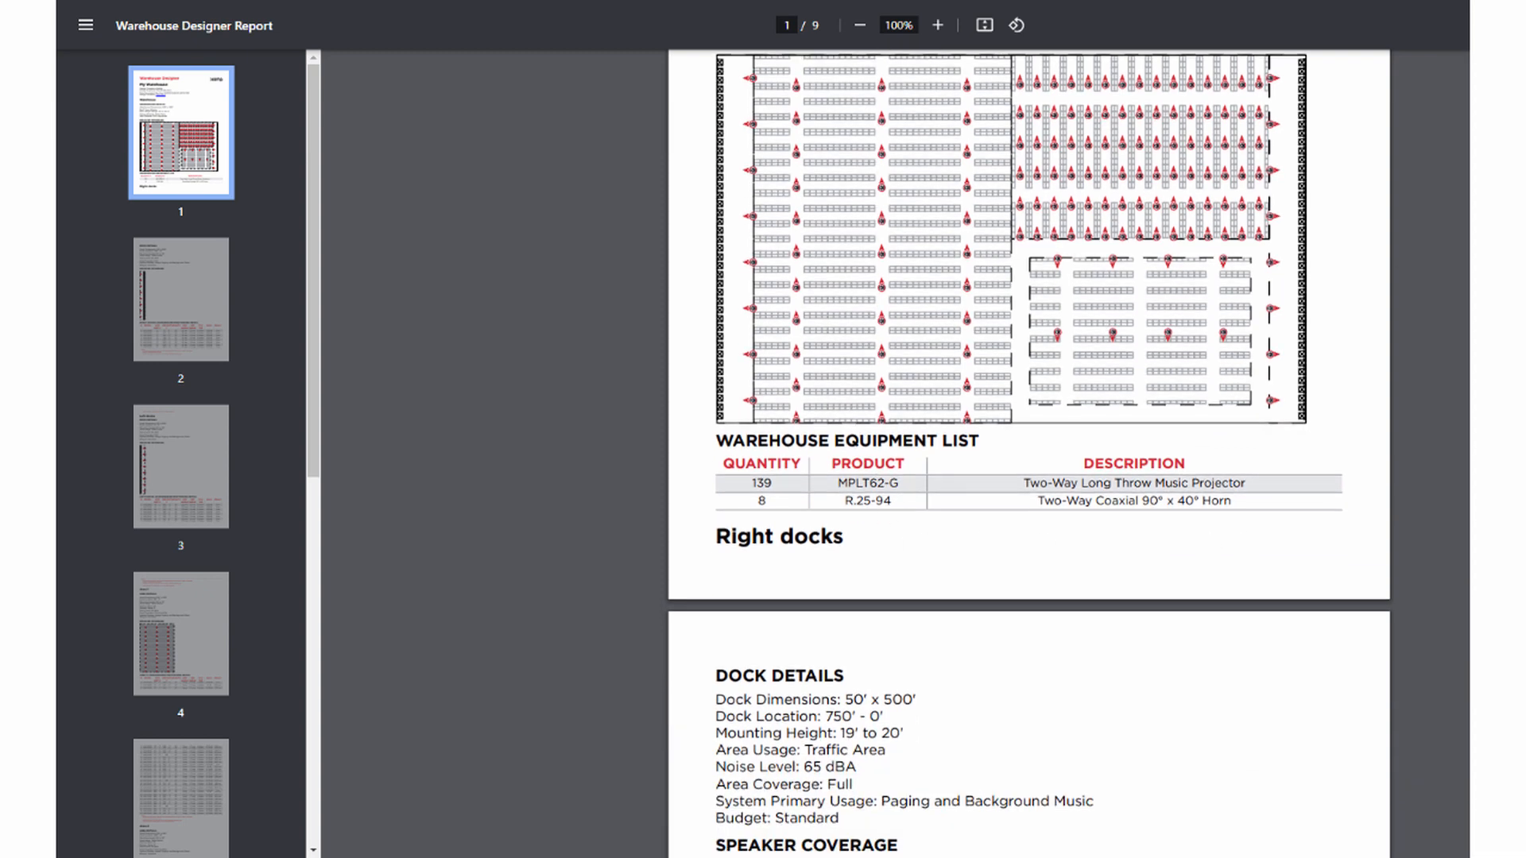
pyautogui.scroll(-18, 1029, 453)
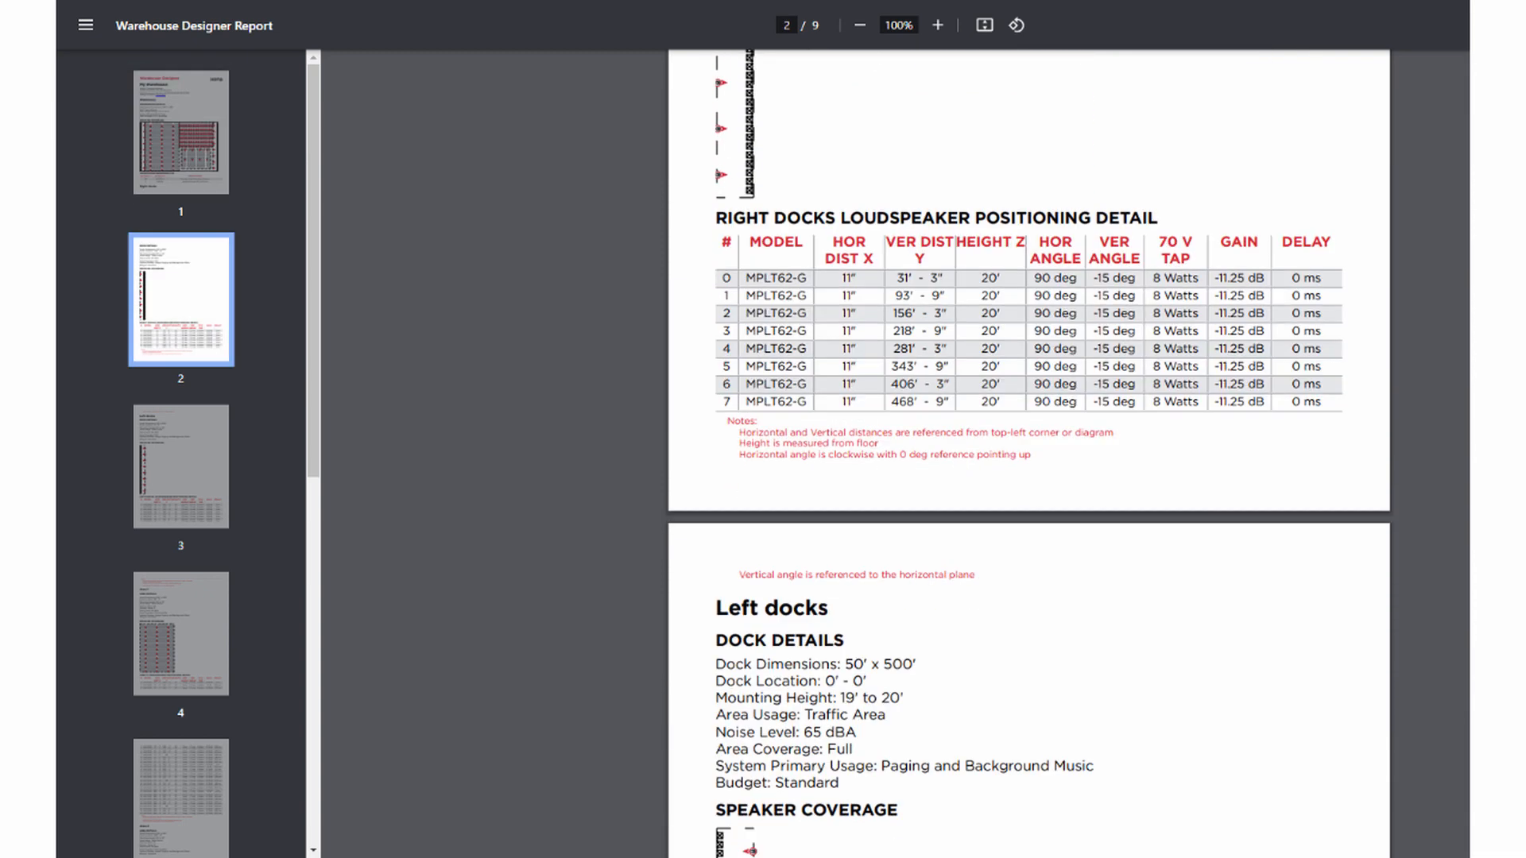
pyautogui.scroll(-6, 1029, 453)
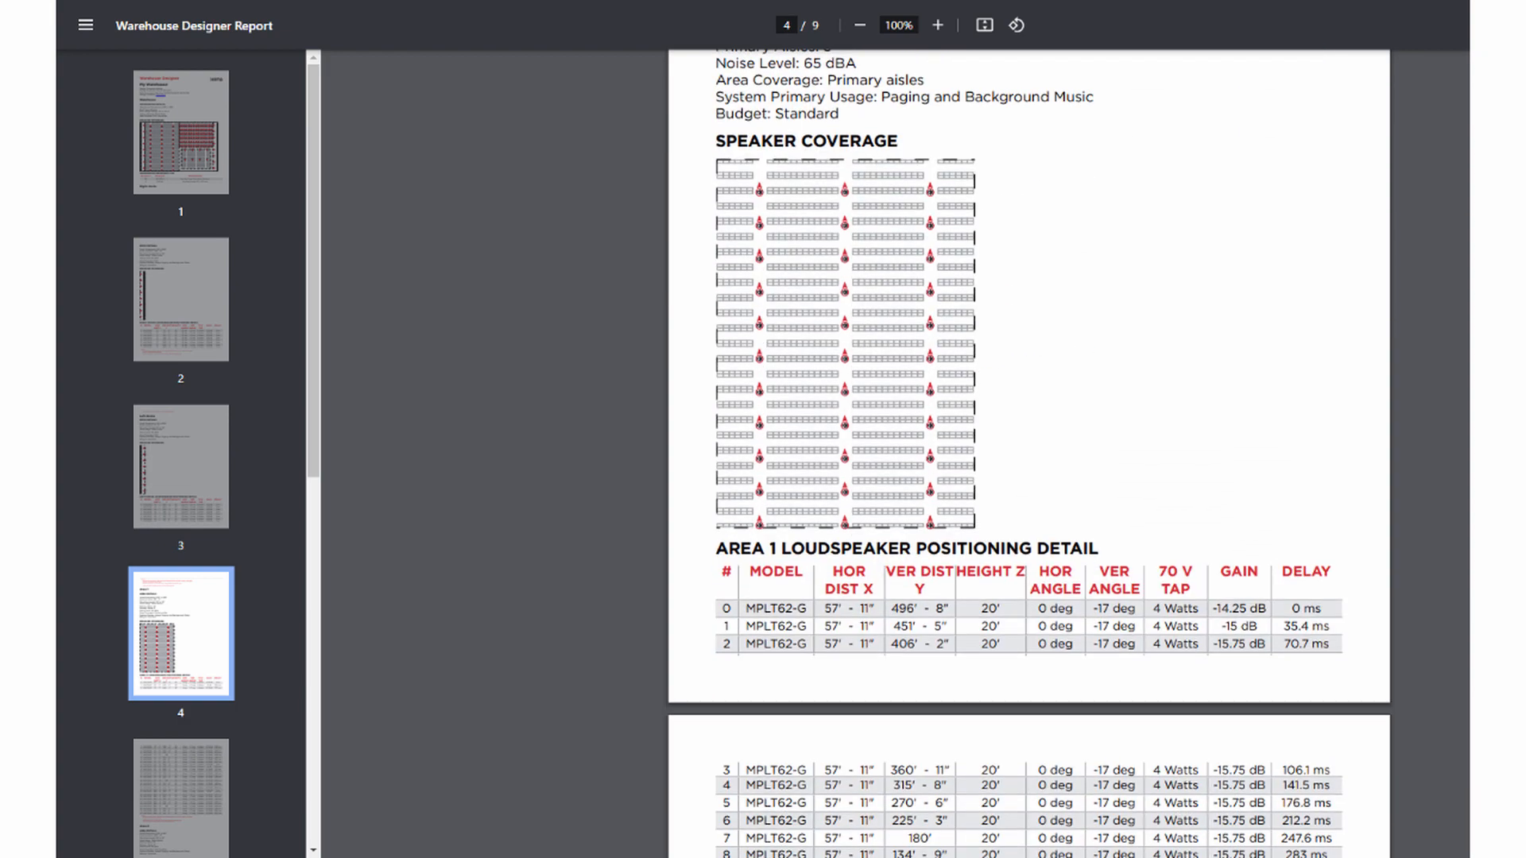
pyautogui.scroll(-4, 1029, 454)
pyautogui.scroll(-5, 1029, 453)
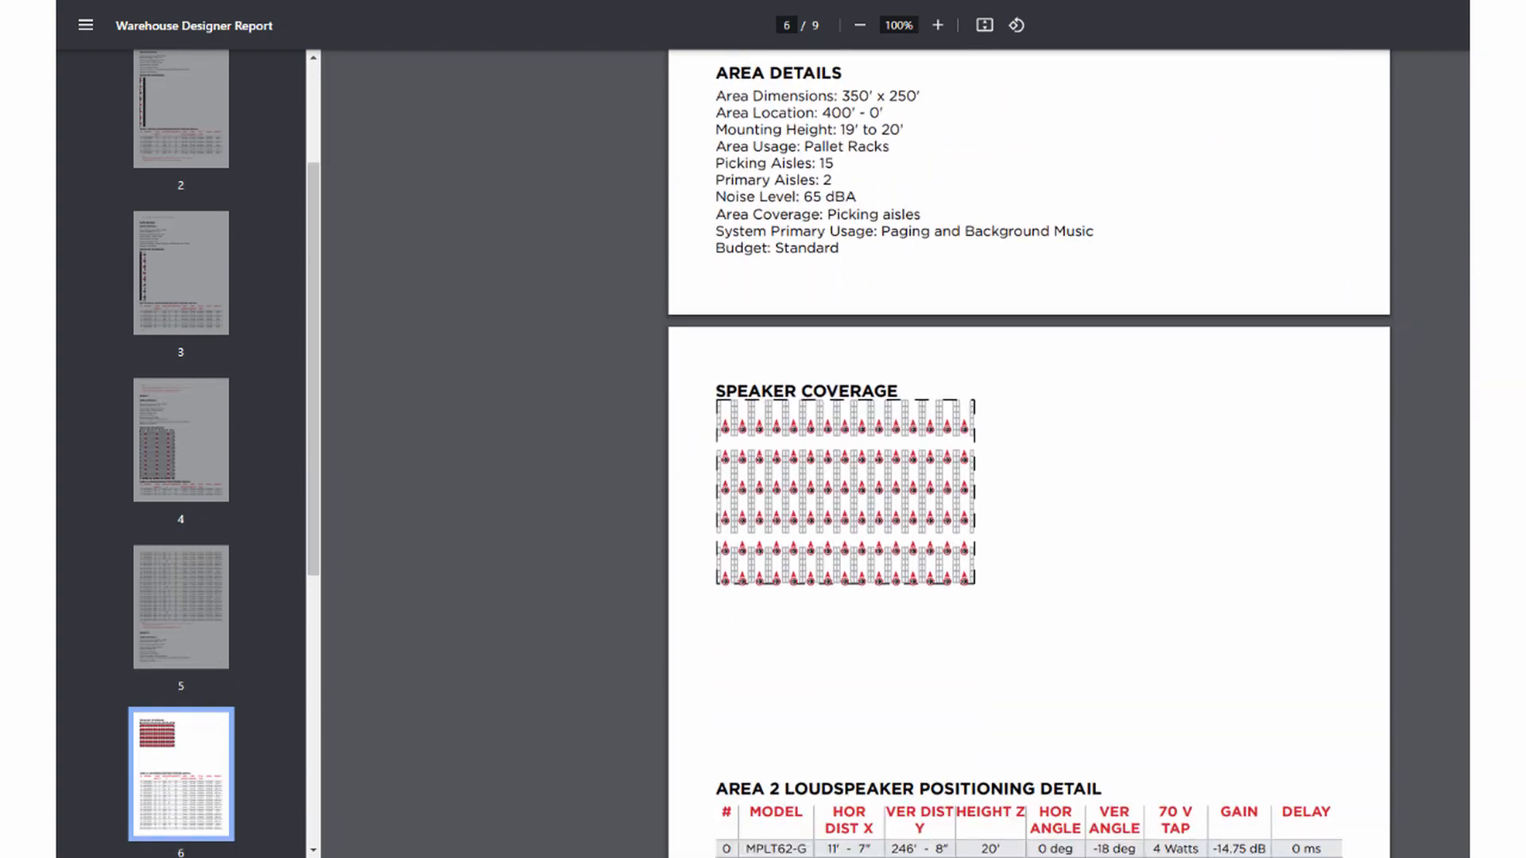
pyautogui.scroll(-6, 1028, 453)
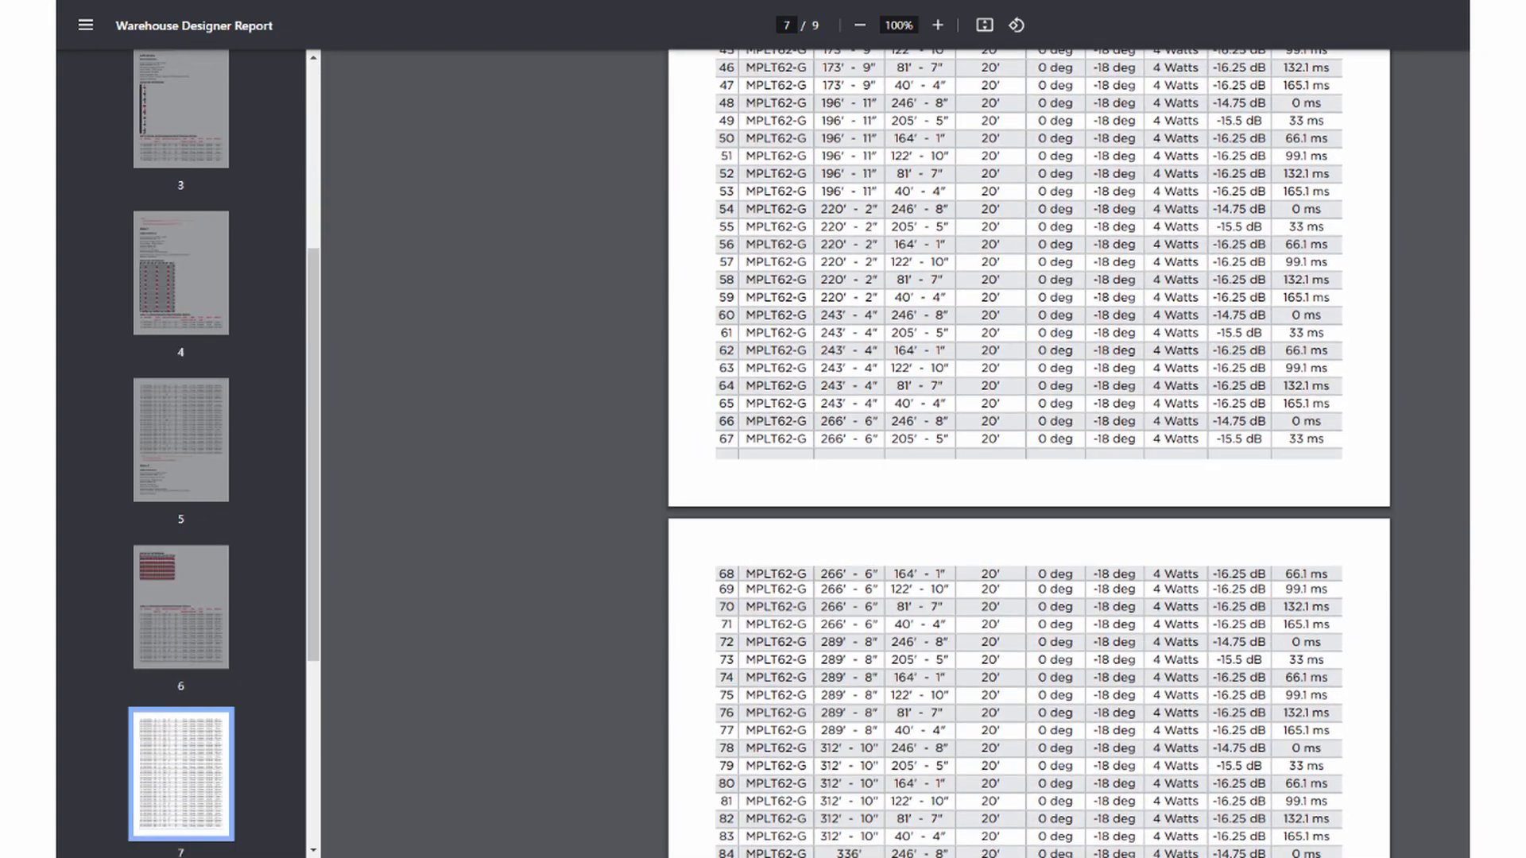